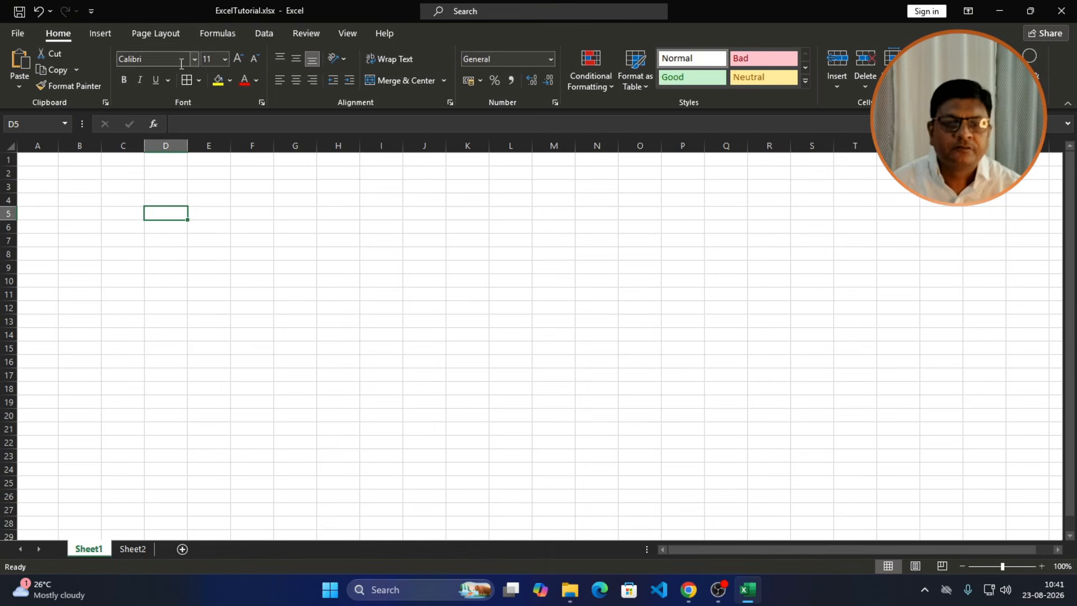
# Step: Examine the title, column headings and student rows of the sample student details table on Sheet2
pyautogui.click(139, 550)
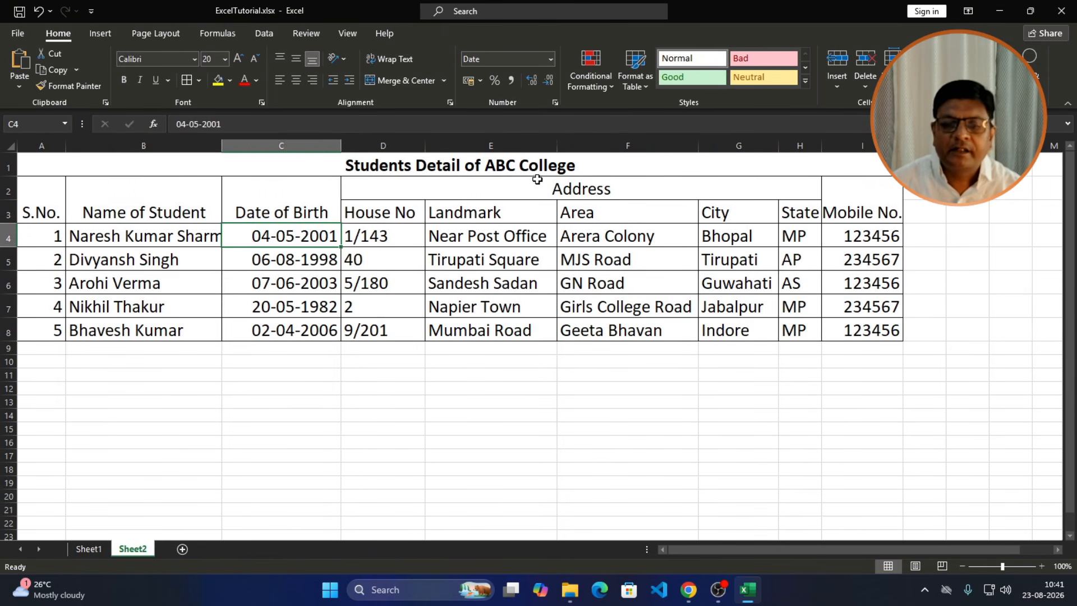
pyautogui.moveTo(337, 164); pyautogui.dragTo(318, 328)
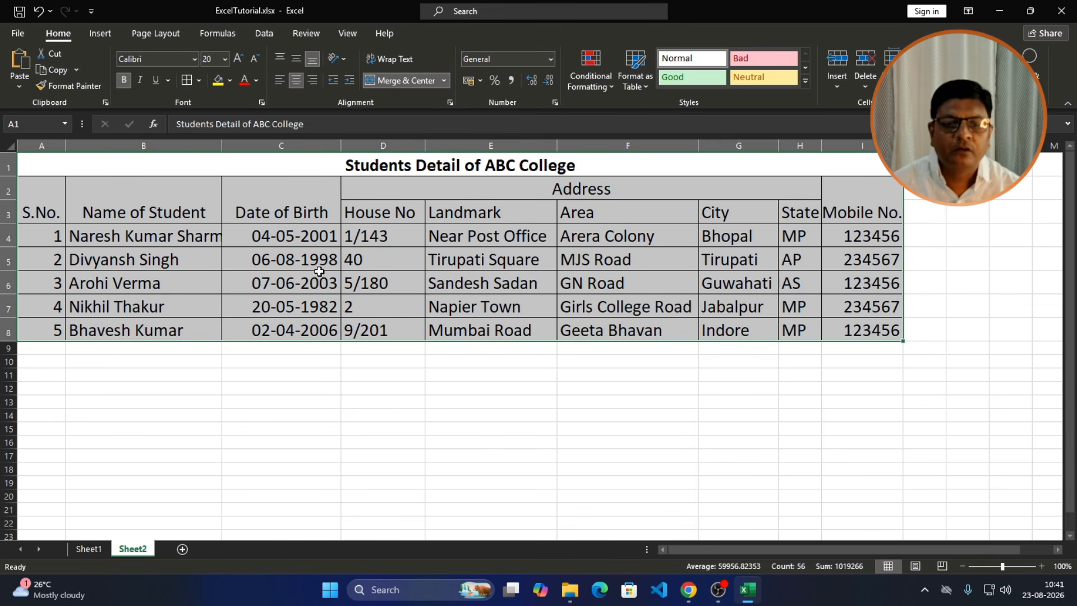
pyautogui.click(42, 202)
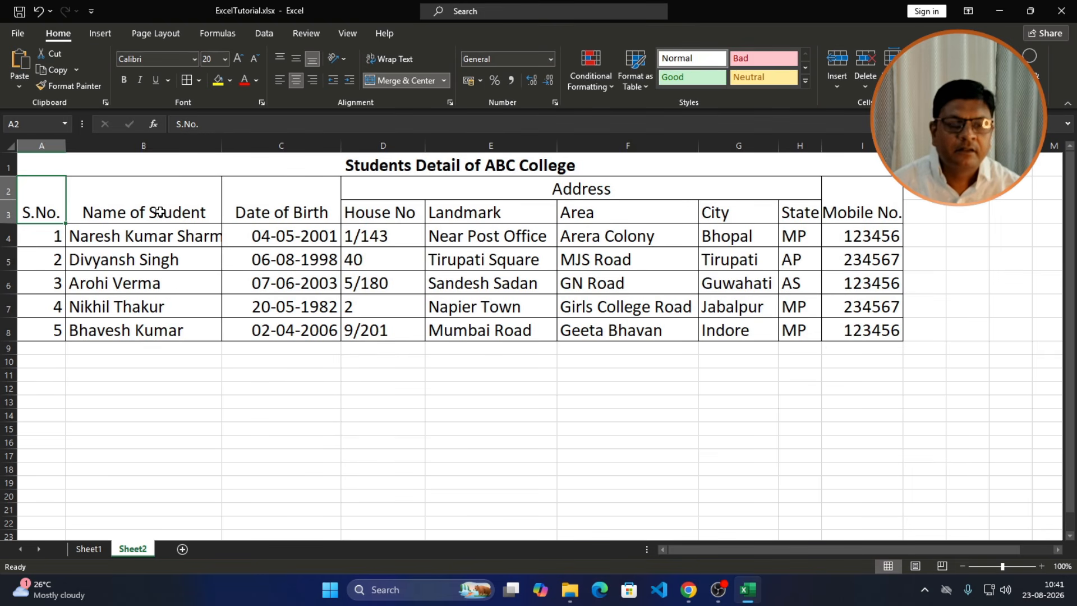
pyautogui.click(274, 189)
pyautogui.click(484, 189)
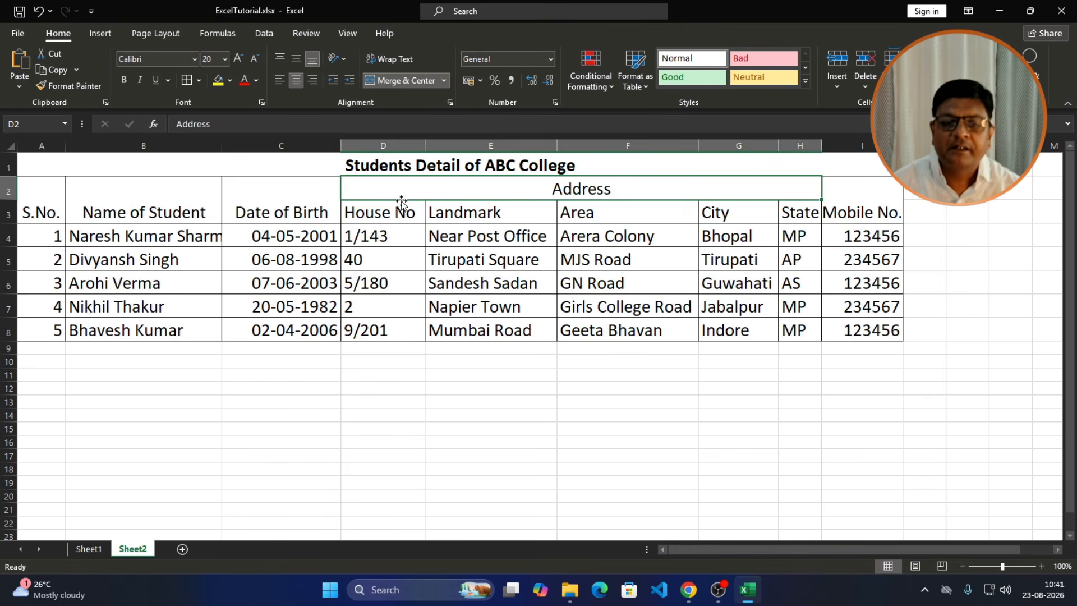
pyautogui.click(394, 219)
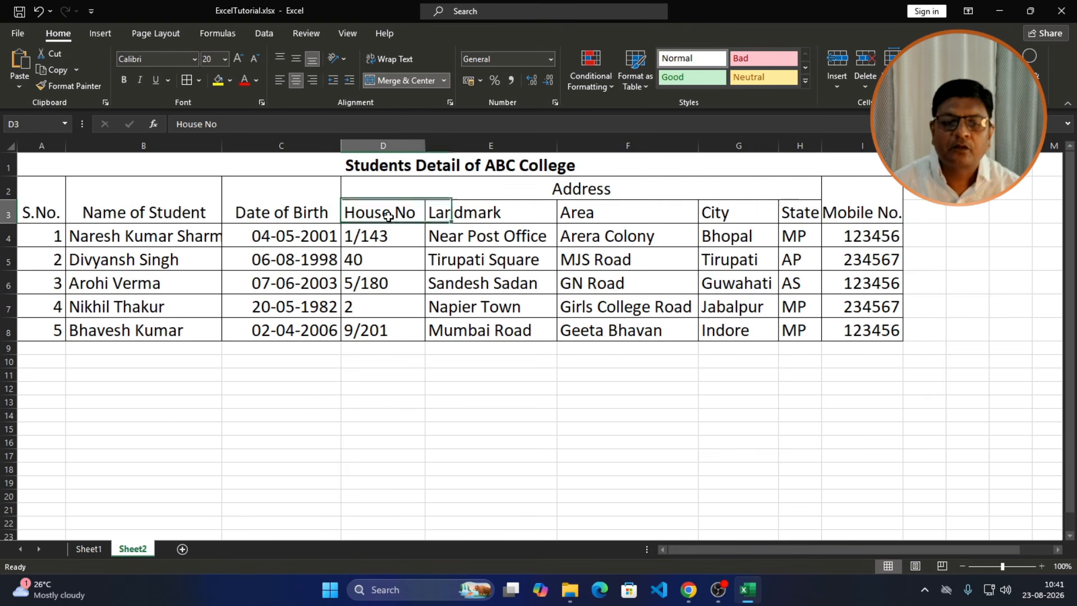
pyautogui.click(508, 213)
pyautogui.click(629, 214)
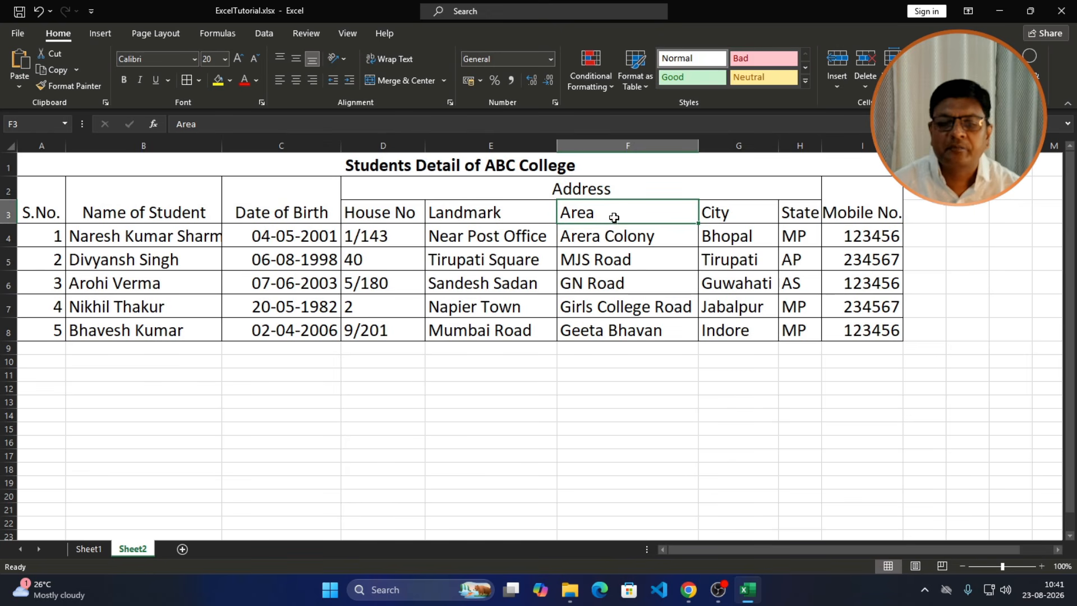
pyautogui.click(862, 199)
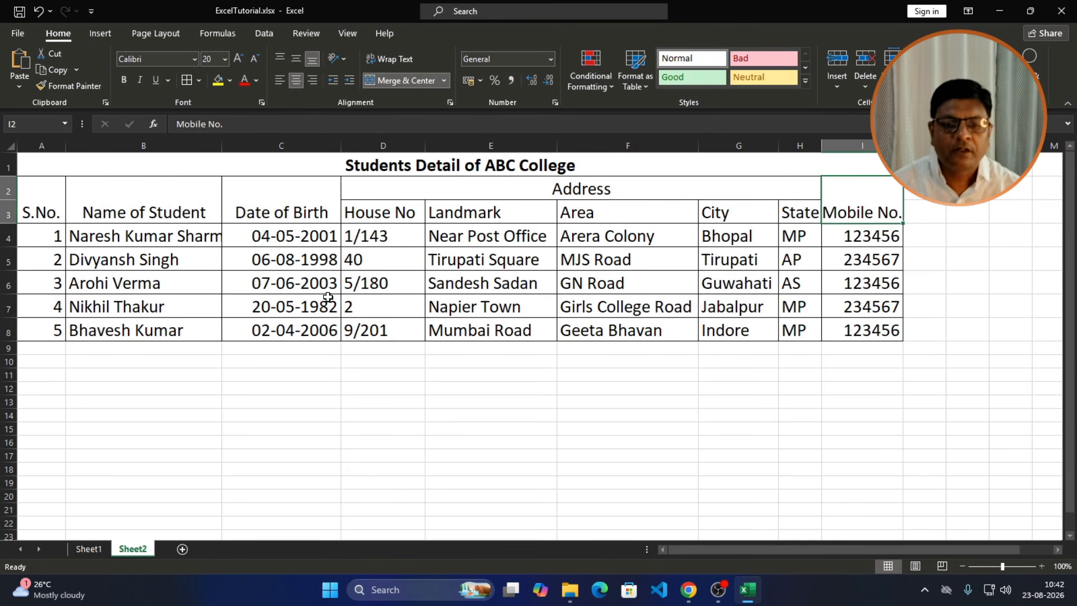
pyautogui.keyDown('ctrl'); pyautogui.scroll(4, 326, 298); pyautogui.keyUp('ctrl')
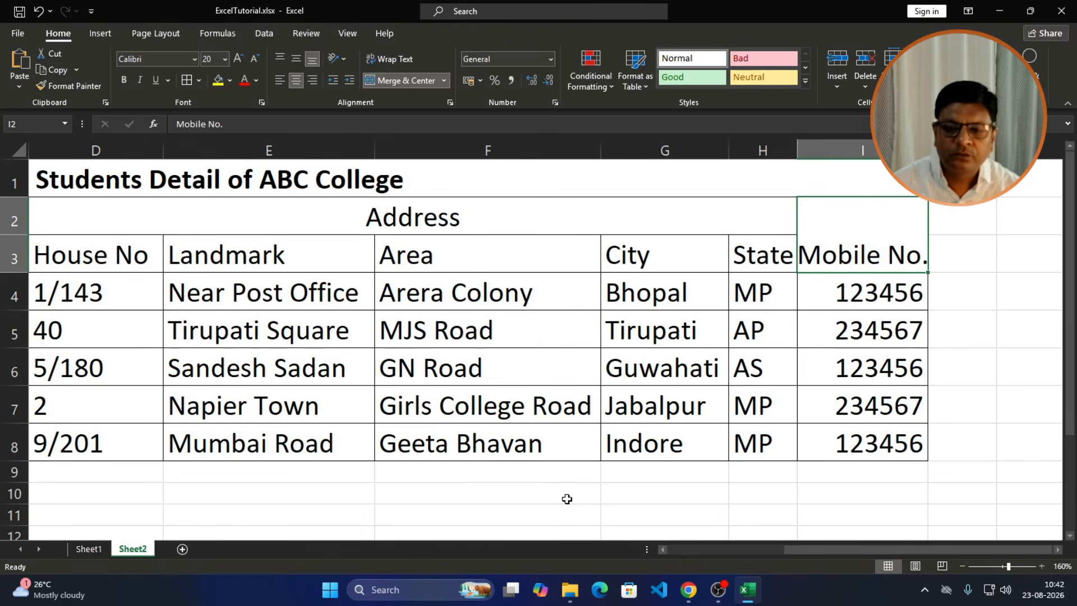
pyautogui.moveTo(819, 547); pyautogui.dragTo(745, 560)
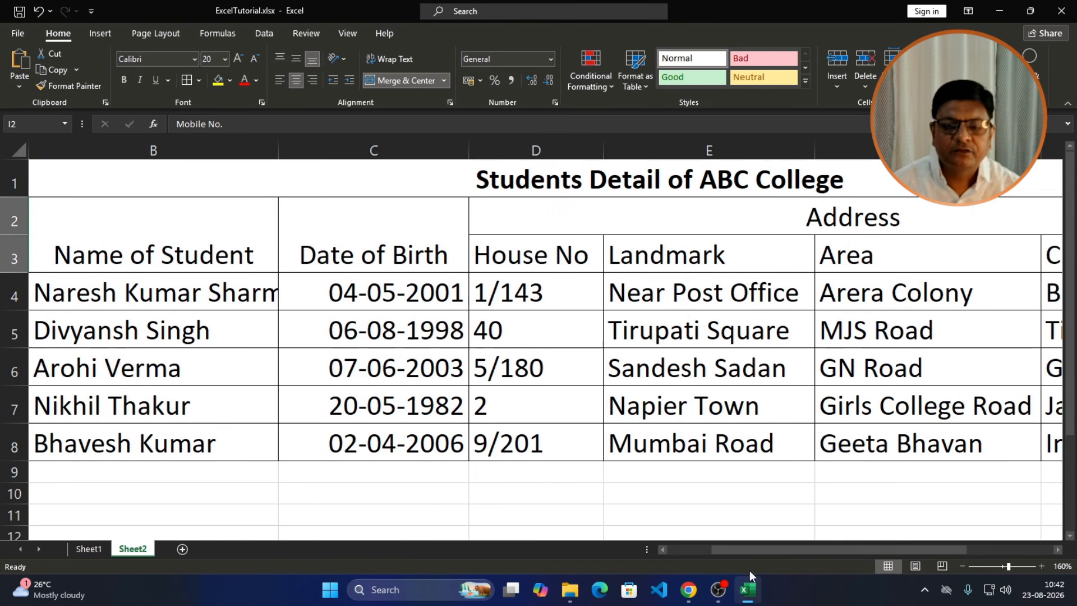
pyautogui.click(747, 590)
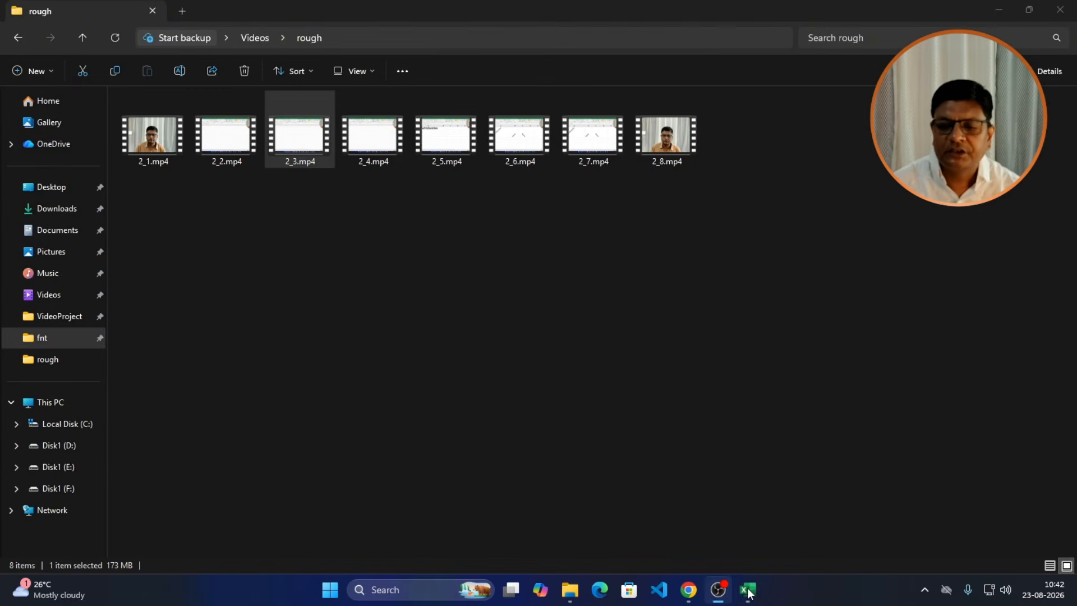
pyautogui.click(748, 590)
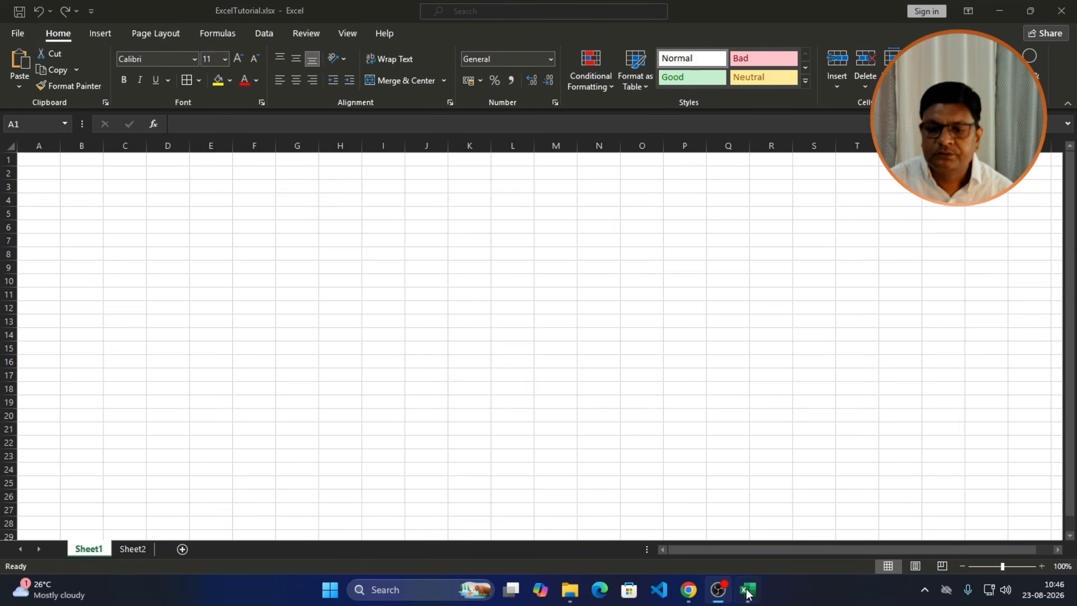
# Step: Return to the ExcelTutorial workbook and enter the title "Students Detail of ABC College" in cell A1 of Sheet1
pyautogui.click(757, 592)
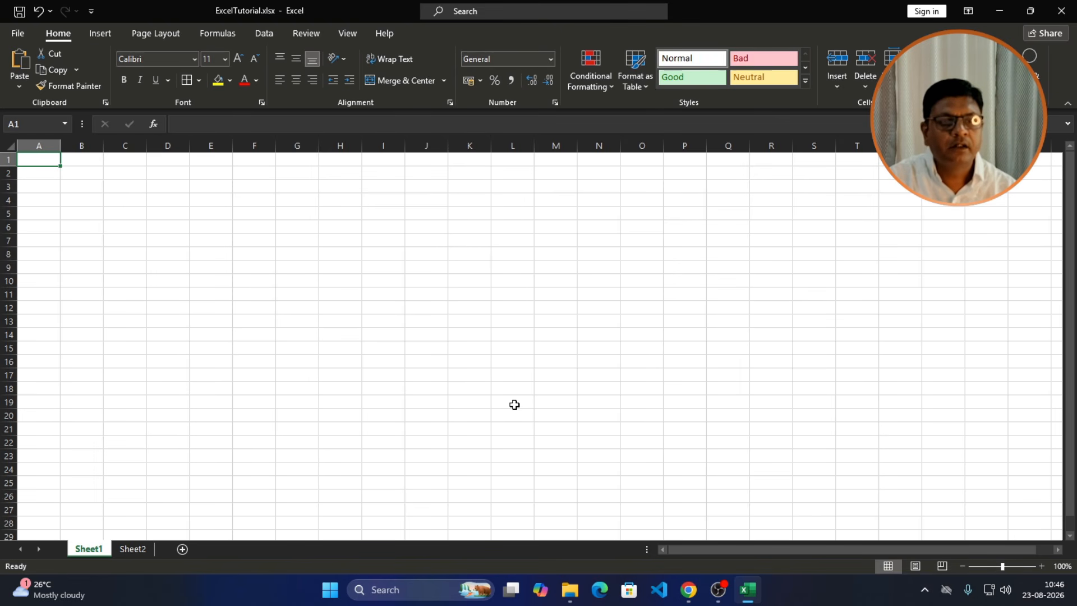
pyautogui.write('Student Detail')
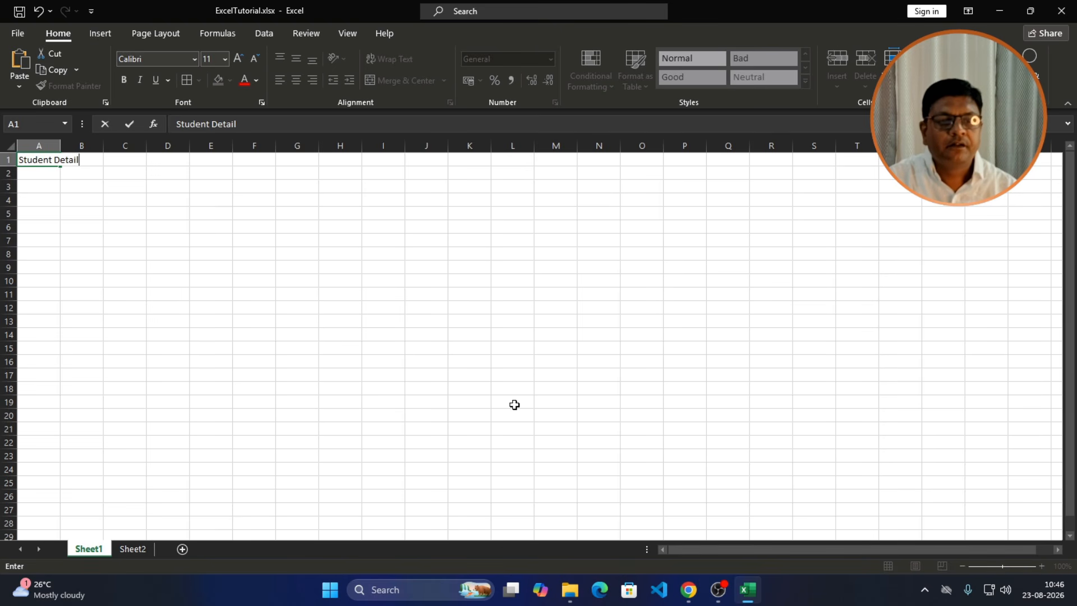
pyautogui.press('BackSpace')
pyautogui.press('BackSpace')
pyautogui.press('BackSpace')
pyautogui.press('BackSpace')
pyautogui.press('BackSpace')
pyautogui.press('BackSpace')
pyautogui.write('s D')
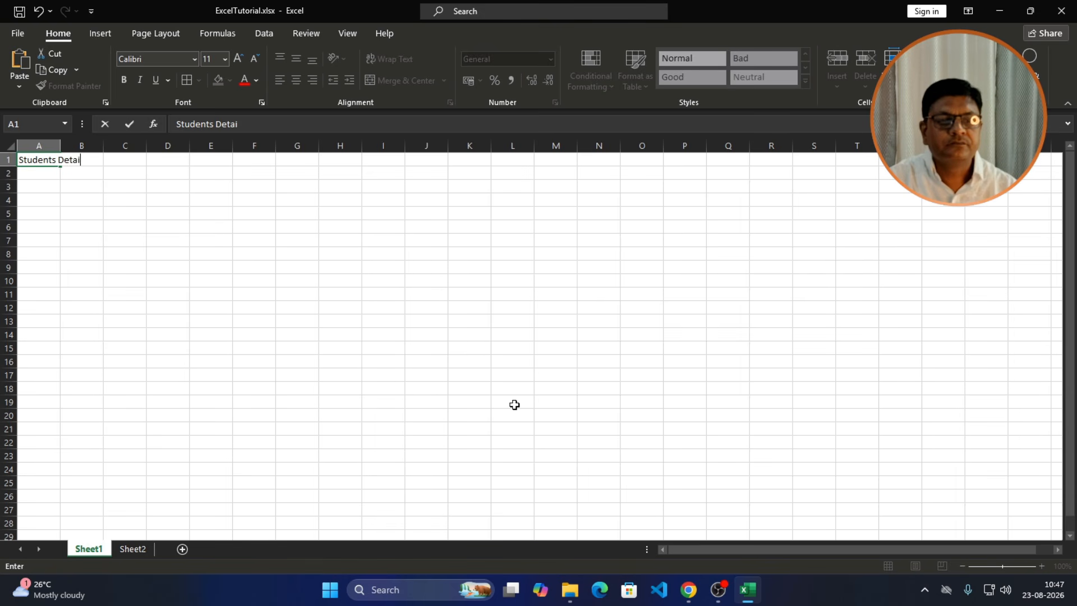
pyautogui.write('etail of AGB')
pyautogui.write(' CO')
pyautogui.press('BackSpace')
pyautogui.press('BackSpace')
pyautogui.press('BackSpace')
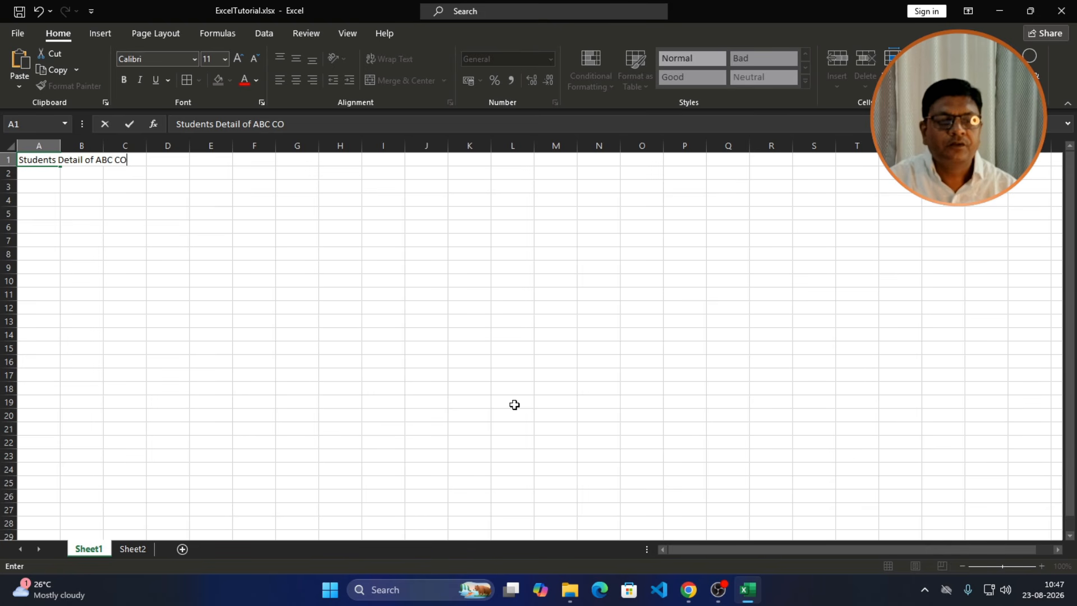
pyautogui.write('ollege')
pyautogui.press('Return')
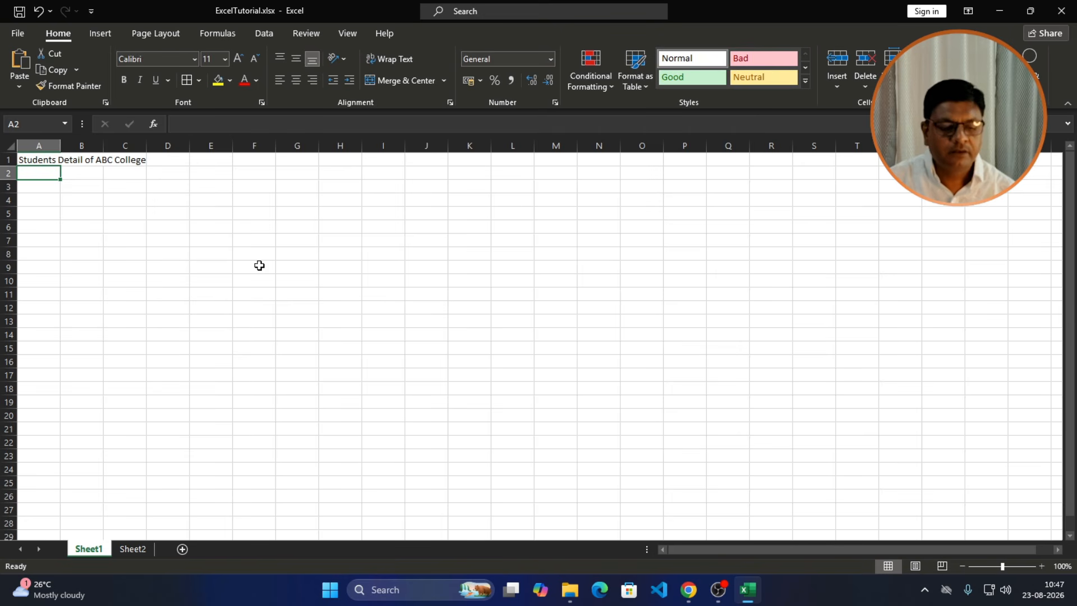
# Step: Enter the column headings "S.No.", "Name of Student" and "Address" in cells A2 to C2
pyautogui.hotkey('ctrl', "'")
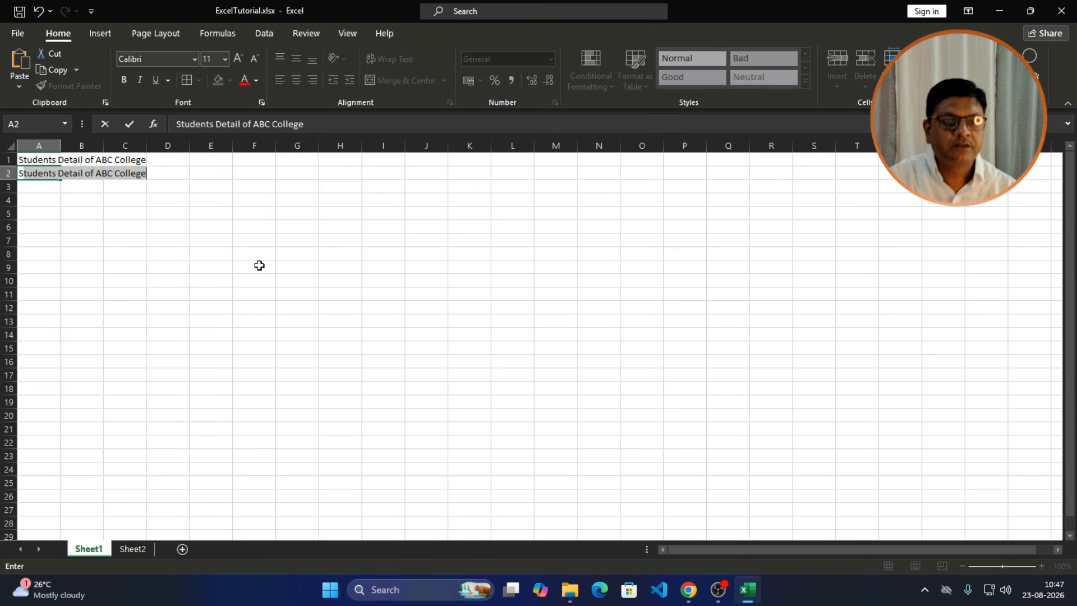
pyautogui.write('.No.')
pyautogui.press('Tab')
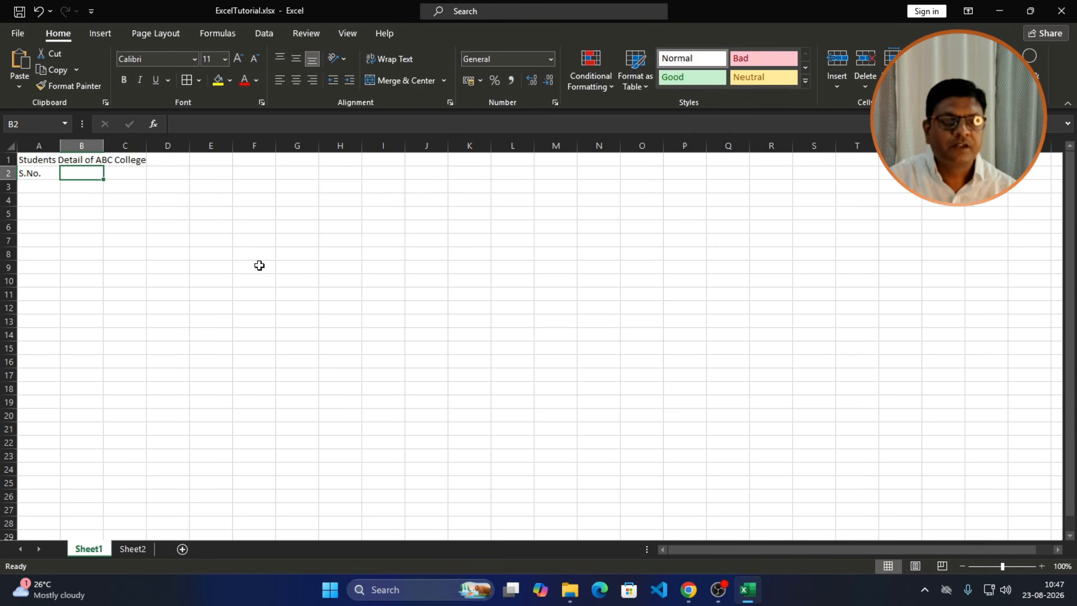
pyautogui.write('Name of Student')
pyautogui.press('Tab')
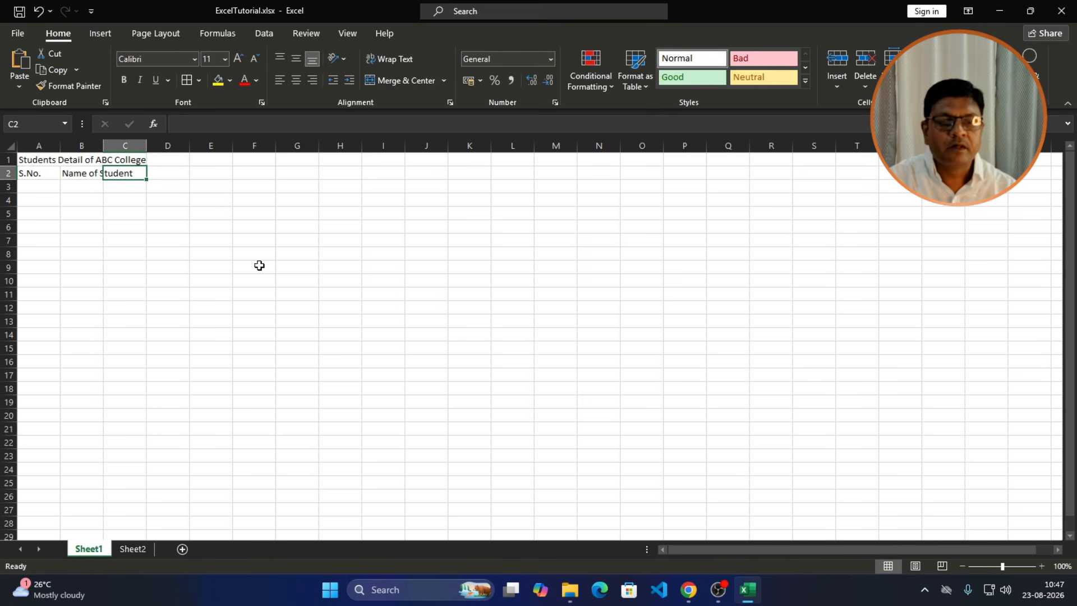
pyautogui.write('Addresss')
pyautogui.press('Return')
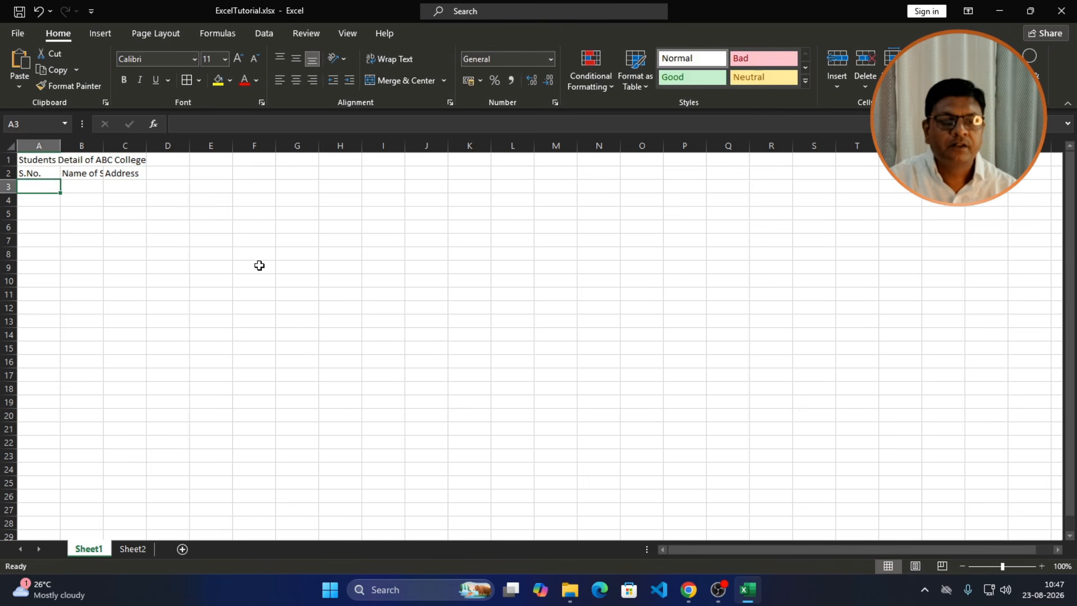
# Step: Check the sample on Sheet2 and enter the address subheadings "House No", "Landmark", "Area", "City" and "State" in cells C3 to G3 of Sheet1
pyautogui.click(133, 549)
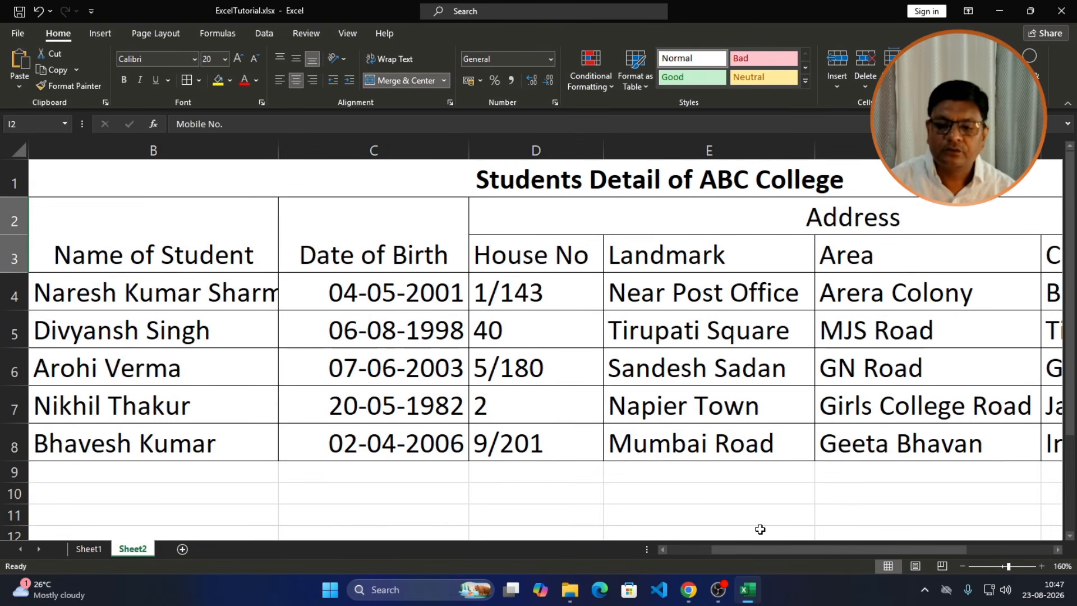
pyautogui.click(94, 549)
pyautogui.press('Right')
pyautogui.press('Right')
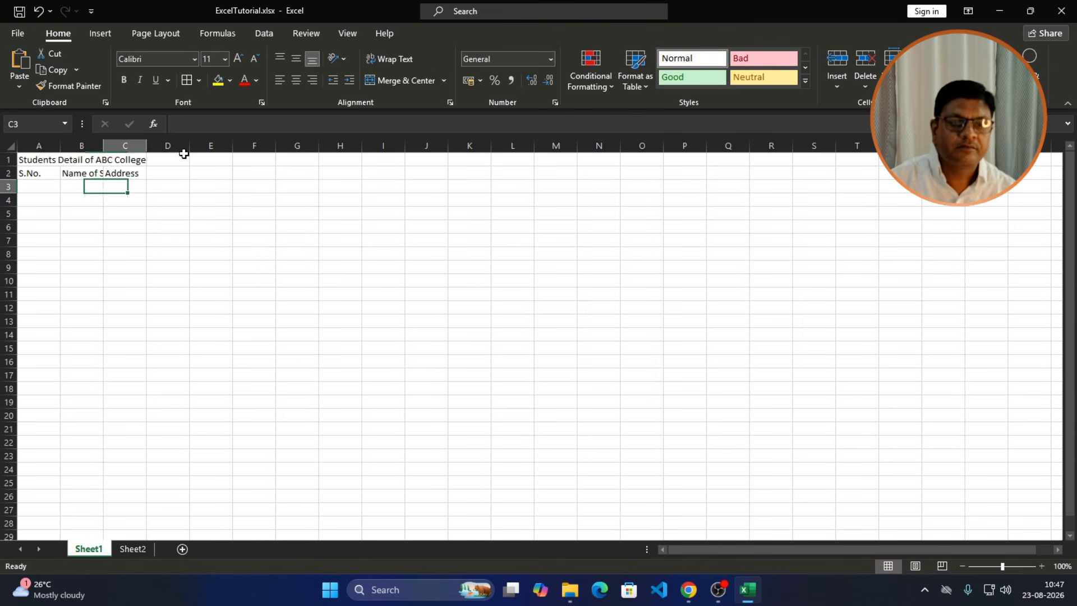
pyautogui.write('House No')
pyautogui.press('Tab')
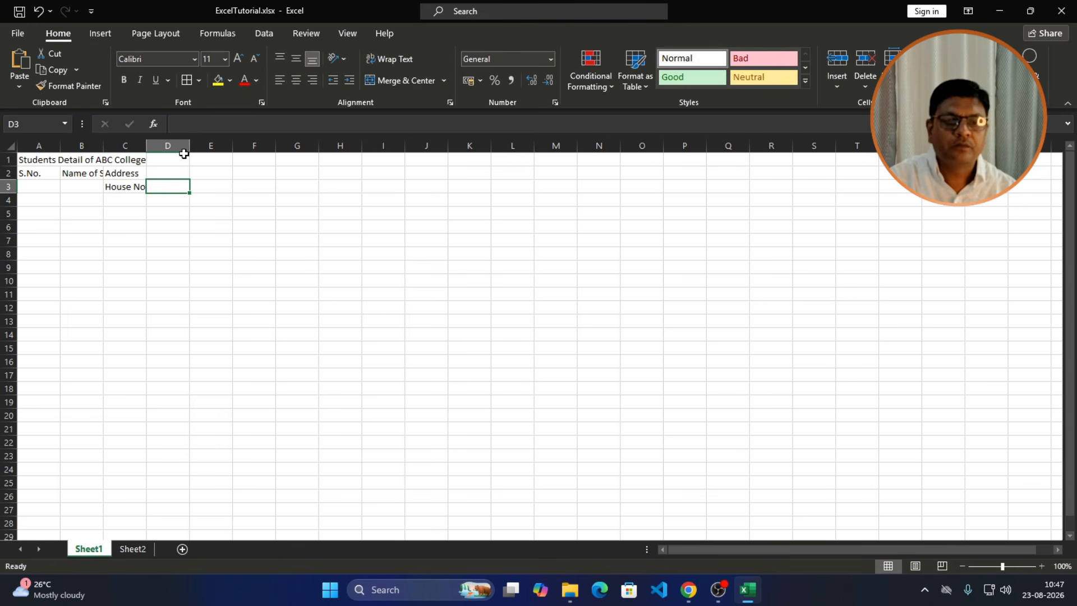
pyautogui.write('Landmark')
pyautogui.press('Tab')
pyautogui.write('A')
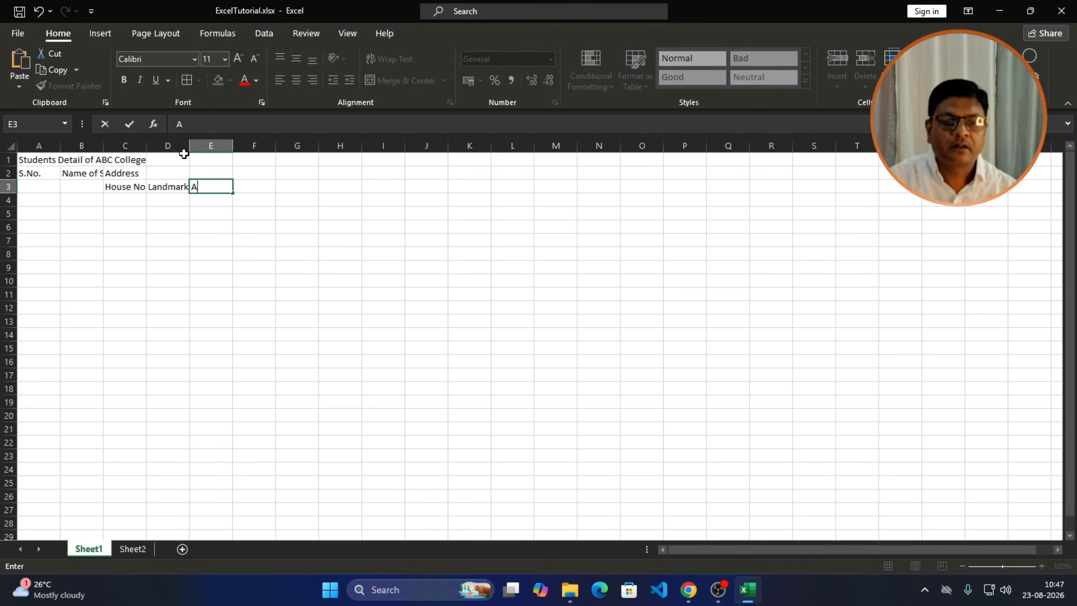
pyautogui.press('Tab')
pyautogui.write('City')
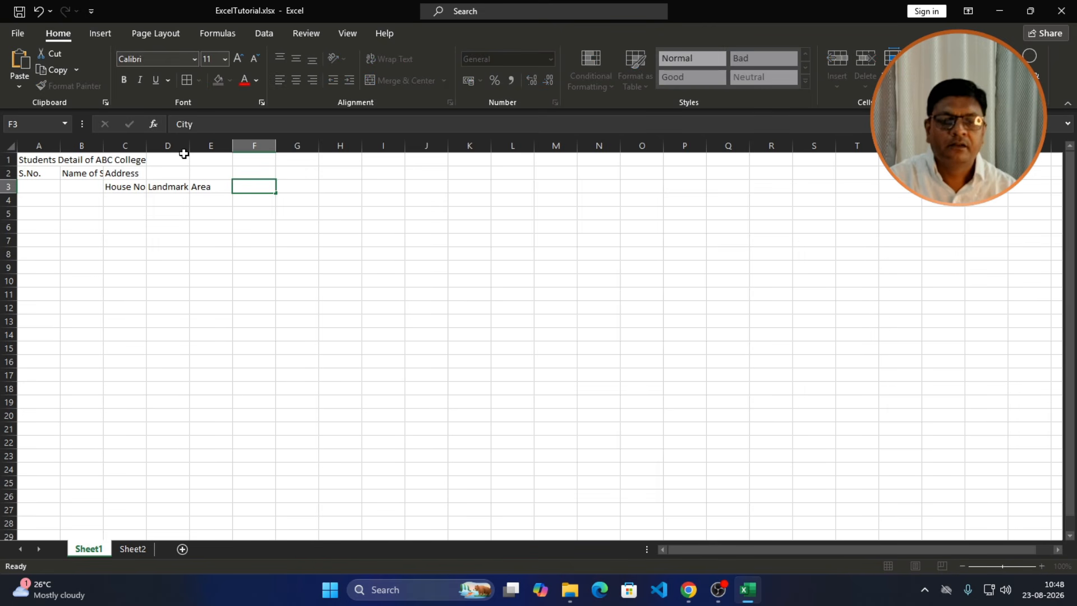
pyautogui.press('Tab')
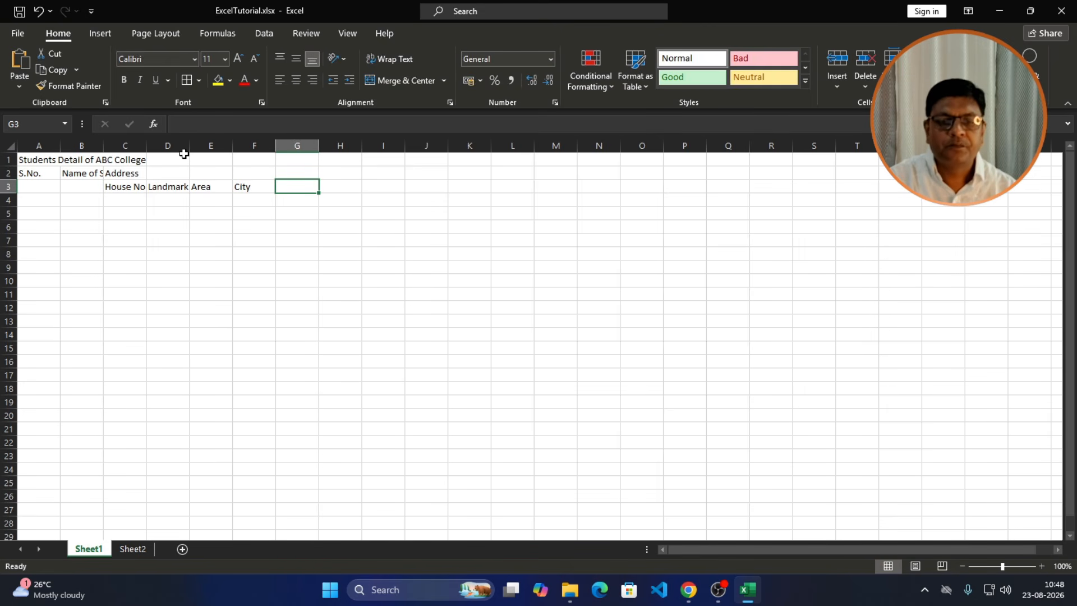
pyautogui.write('State')
pyautogui.press('Return')
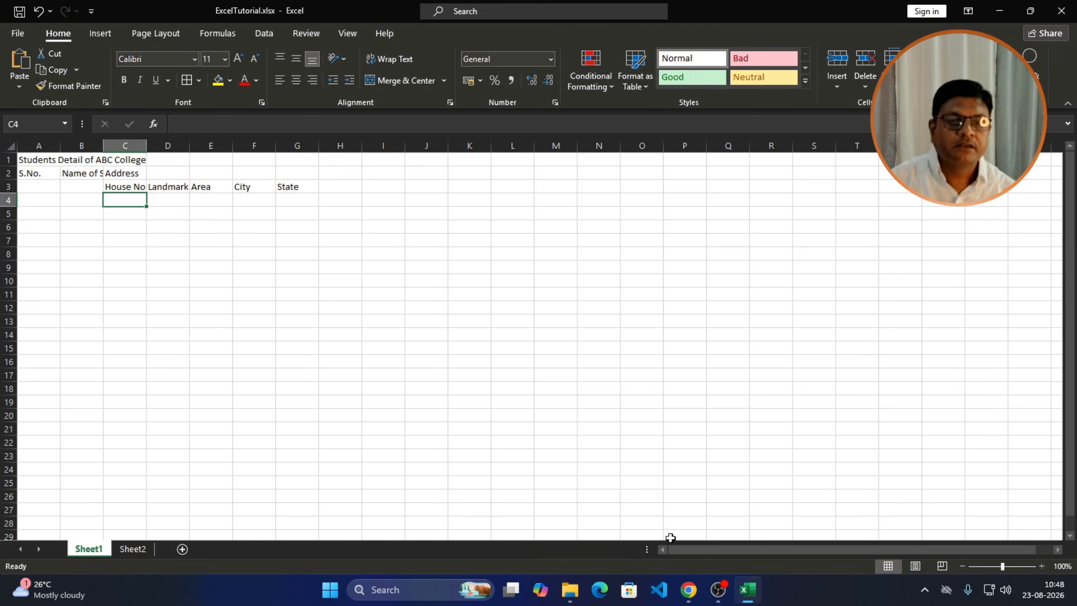
# Step: Compare with the sample on Sheet2 and insert an empty column before the Address column on Sheet1
pyautogui.click(133, 549)
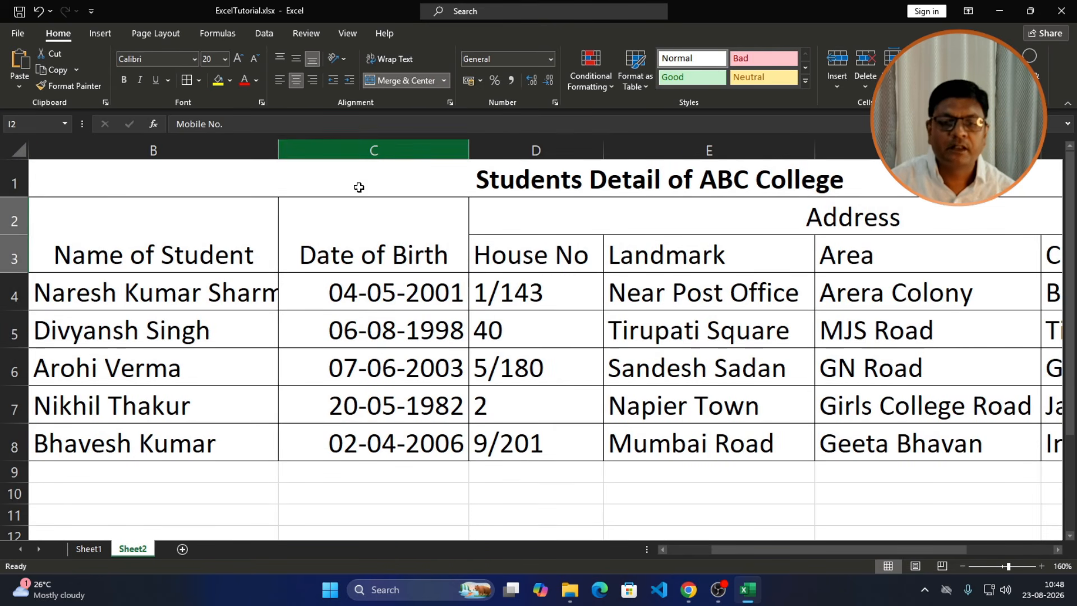
pyautogui.click(92, 550)
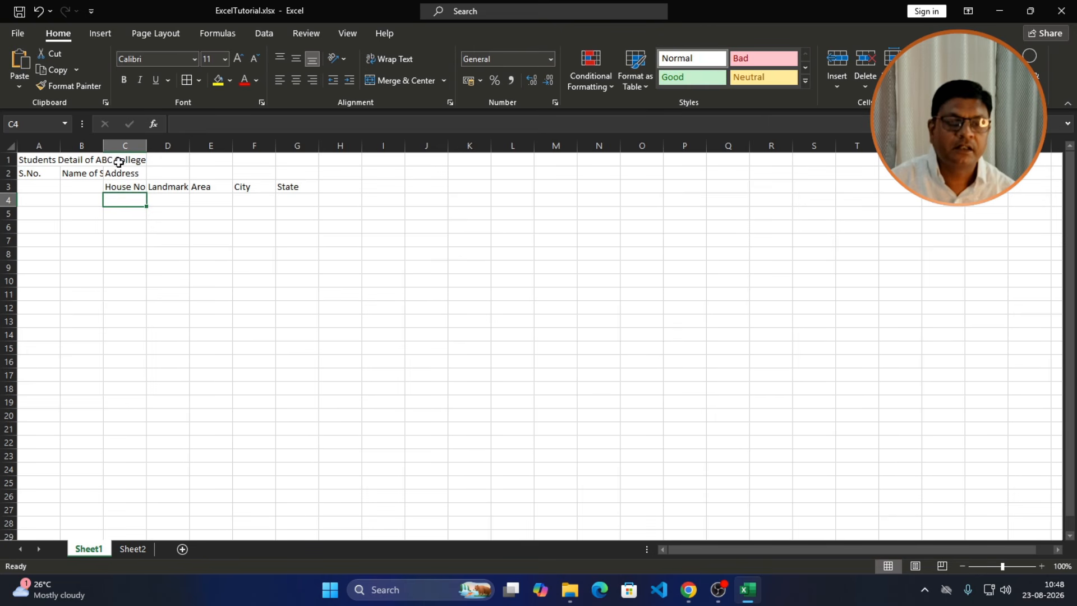
pyautogui.click(129, 146)
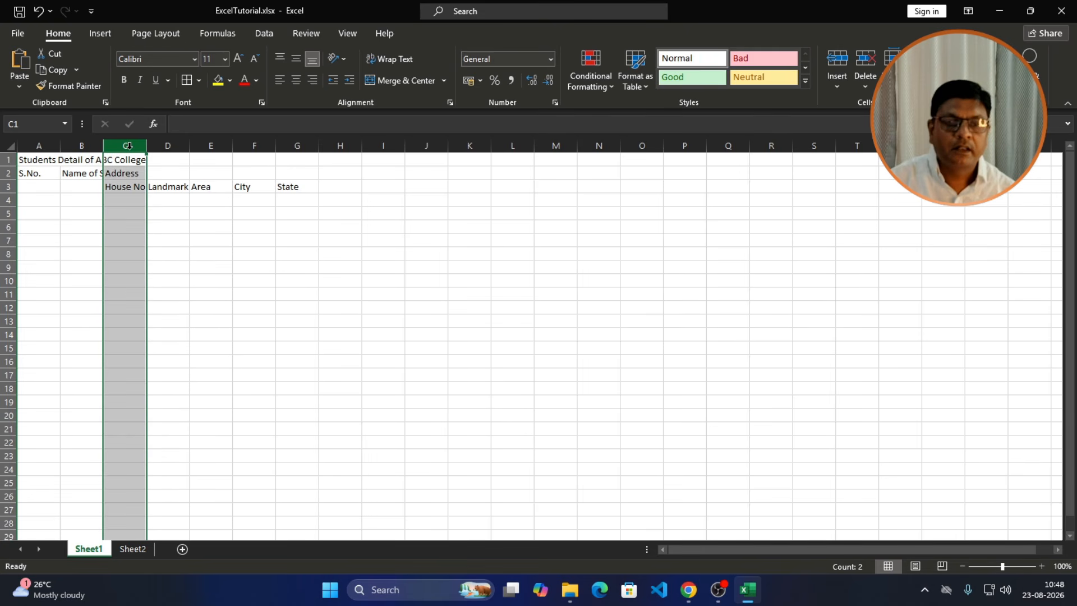
pyautogui.rightClick(129, 147)
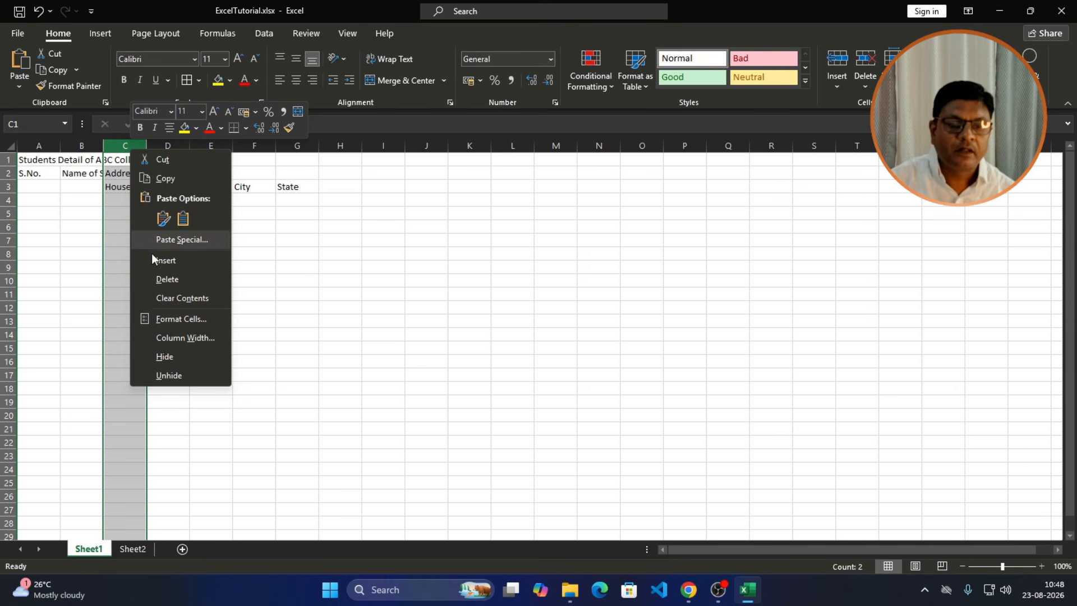
pyautogui.click(162, 264)
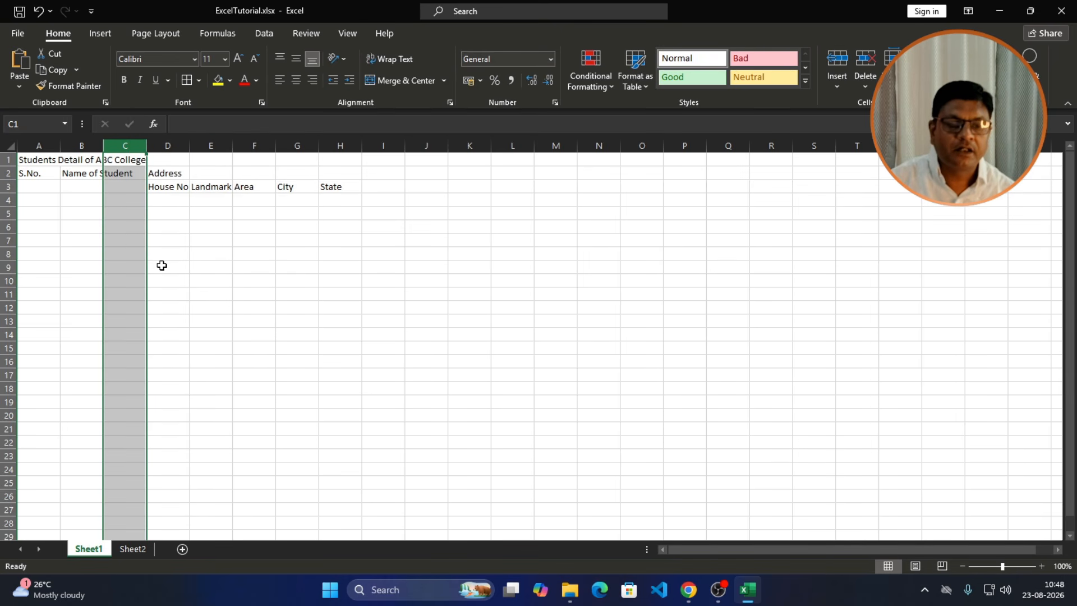
# Step: Enter the column heading "Date of Birth" in cell C2 of Sheet1
pyautogui.click(136, 184)
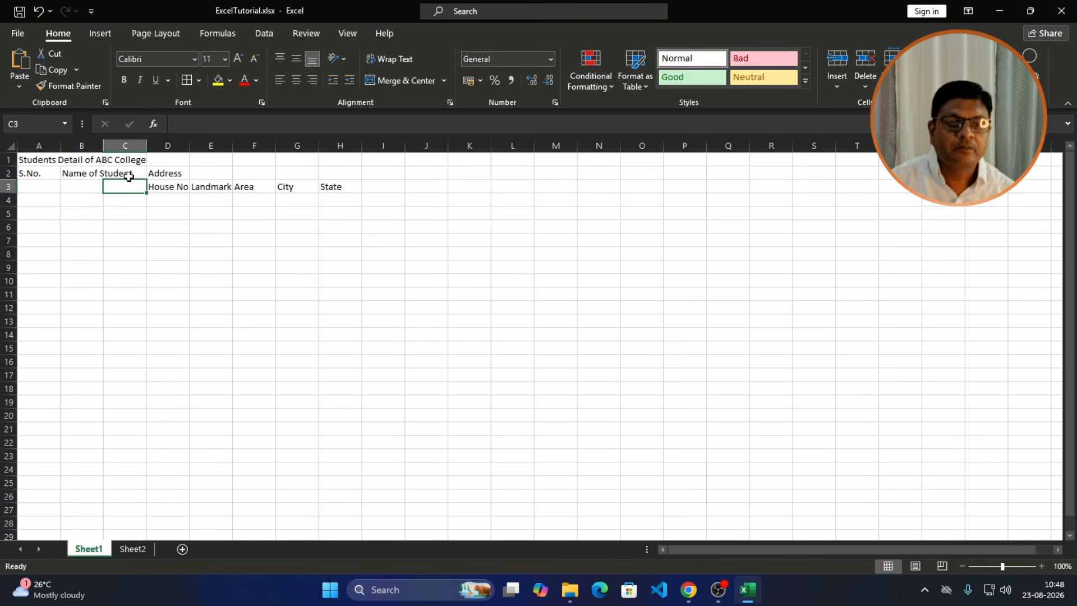
pyautogui.click(128, 172)
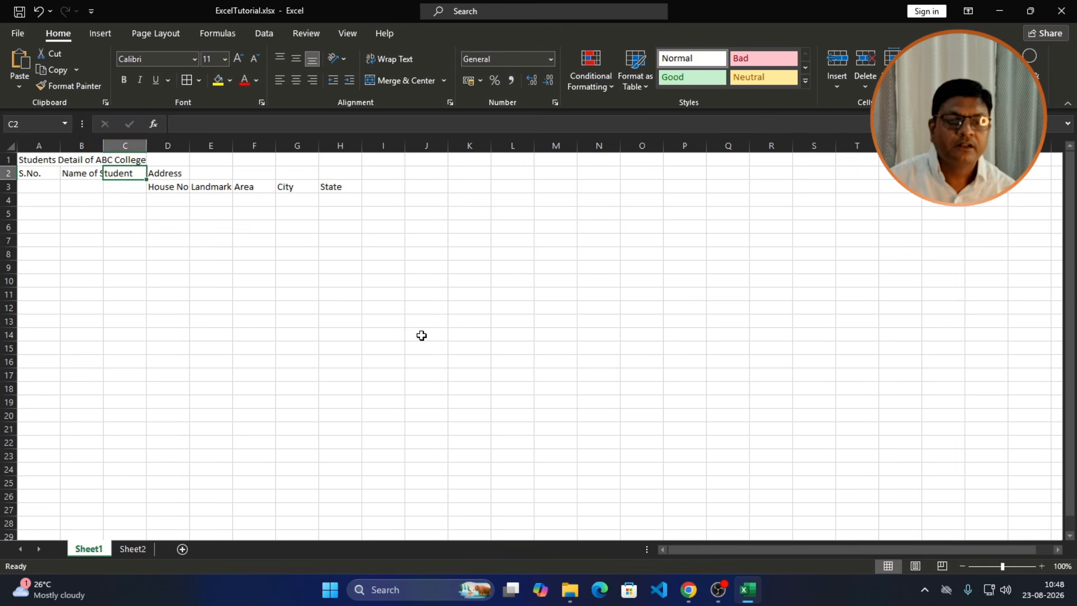
pyautogui.write('Date of Birth')
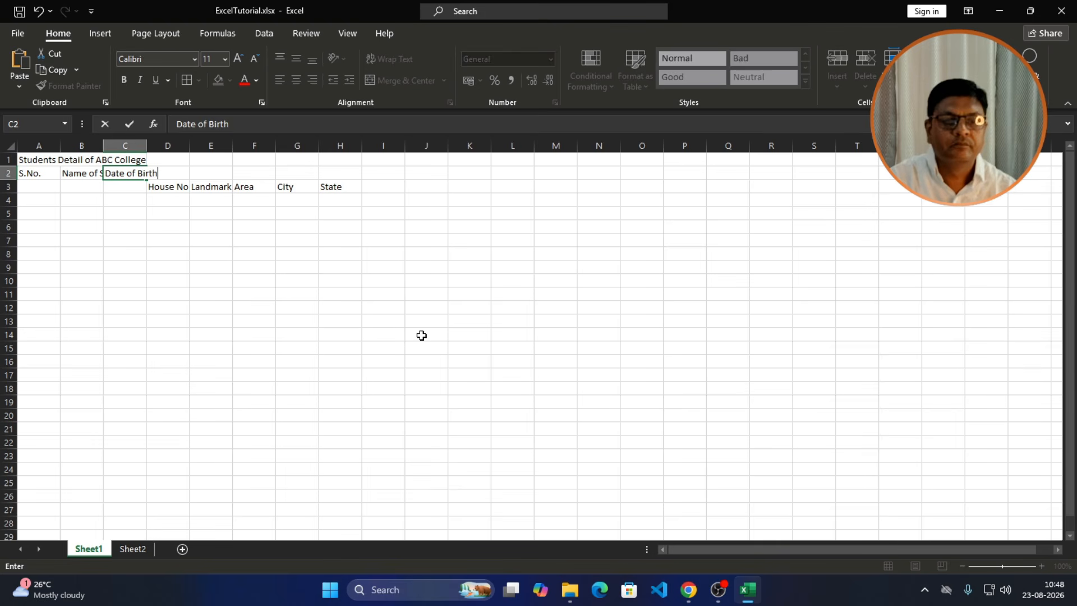
pyautogui.press('Return')
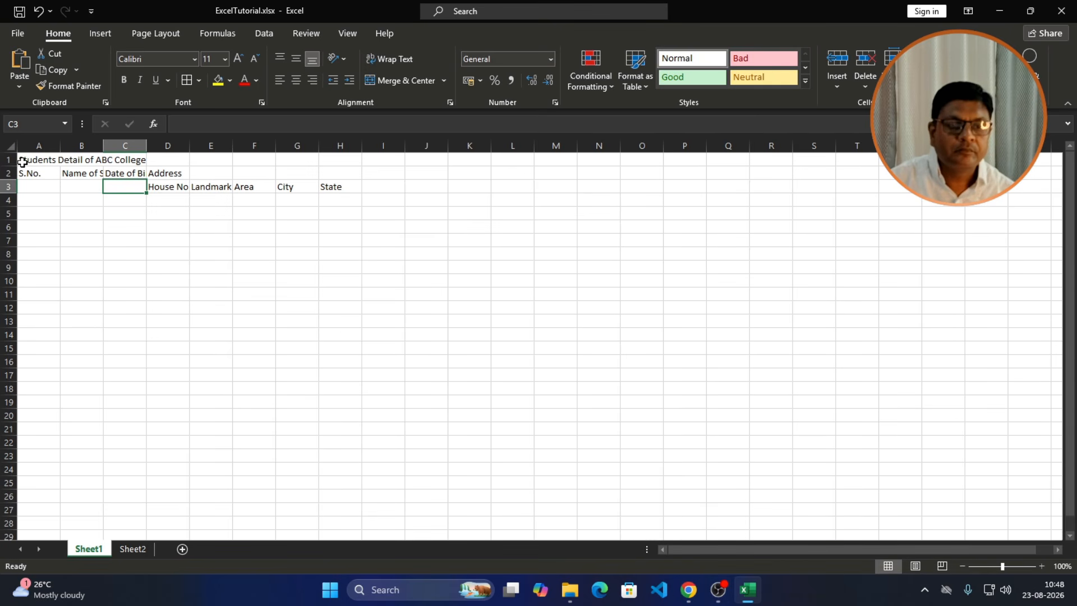
# Step: Examine on Sheet2 which columns the sample's merged title row spans and how its headings are laid out, and return to Sheet1
pyautogui.click(133, 548)
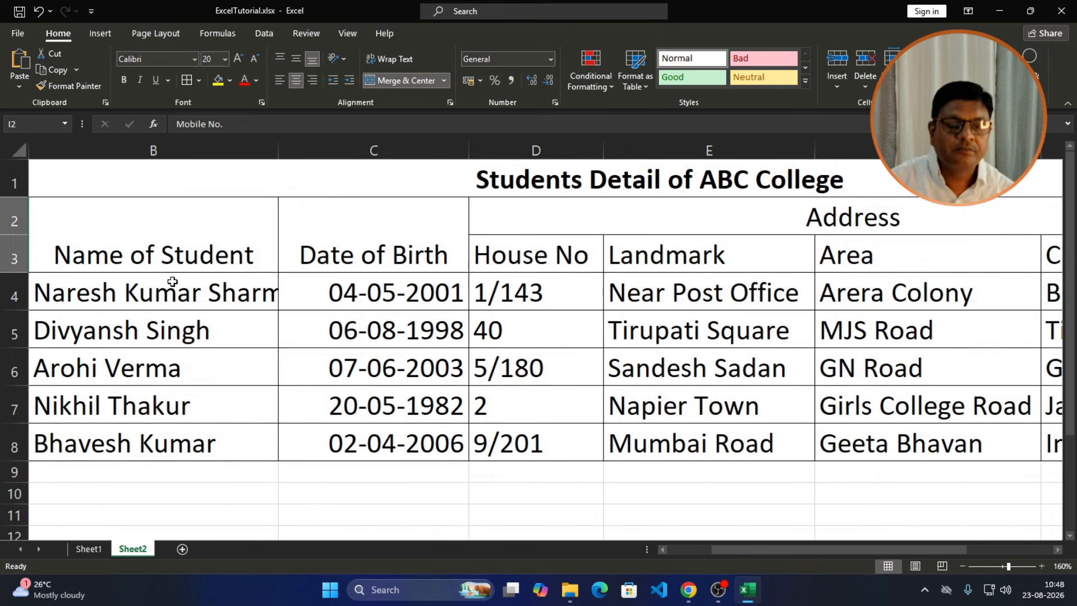
pyautogui.click(492, 172)
pyautogui.hscroll(-1, 491, 172)
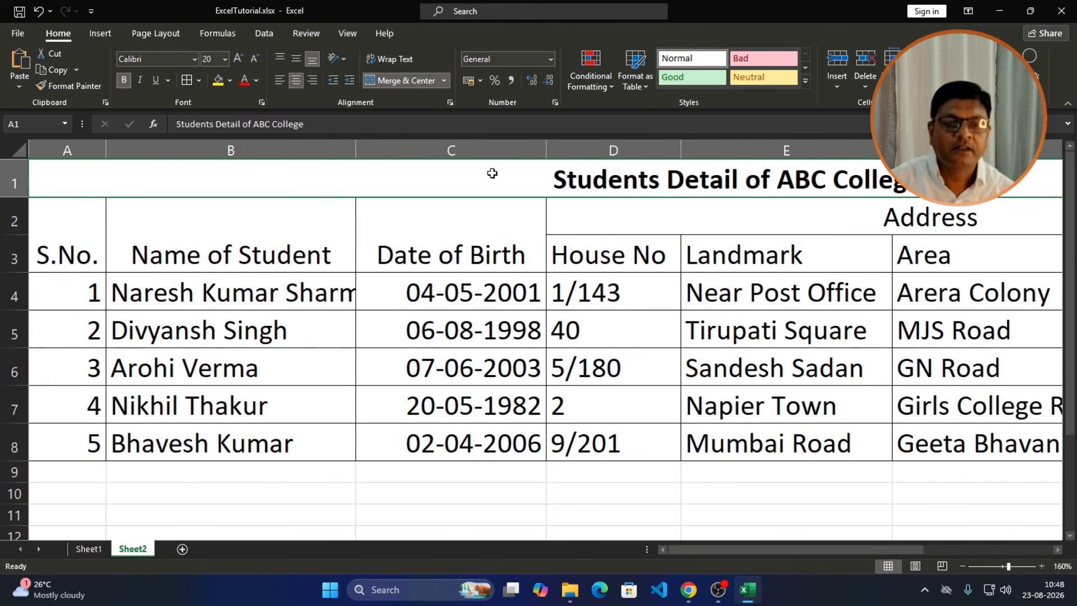
pyautogui.press('Right')
pyautogui.press('Left')
pyautogui.press('Right')
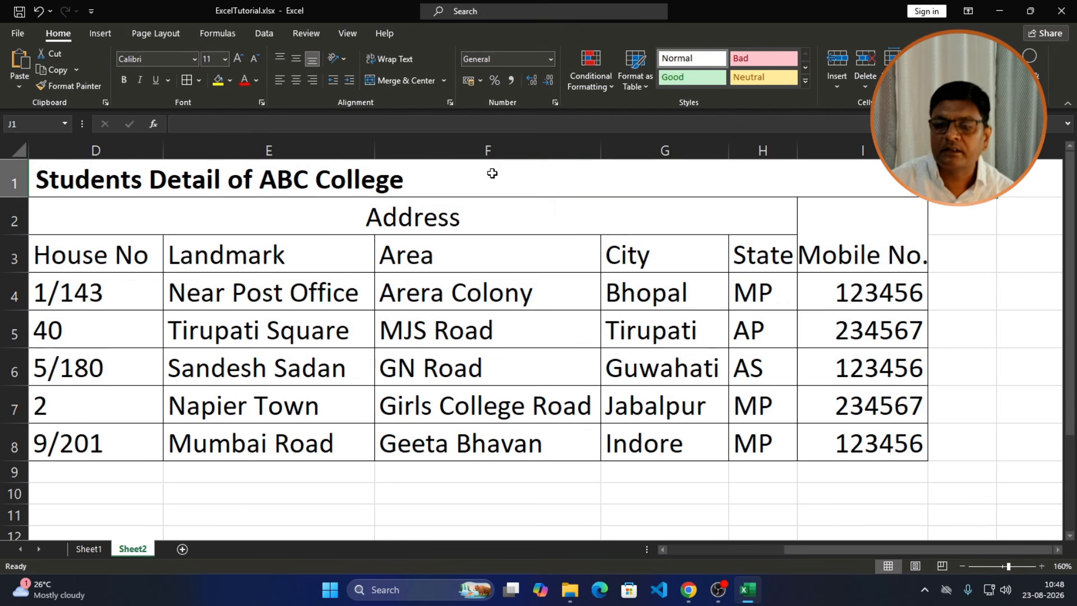
pyautogui.click(836, 178)
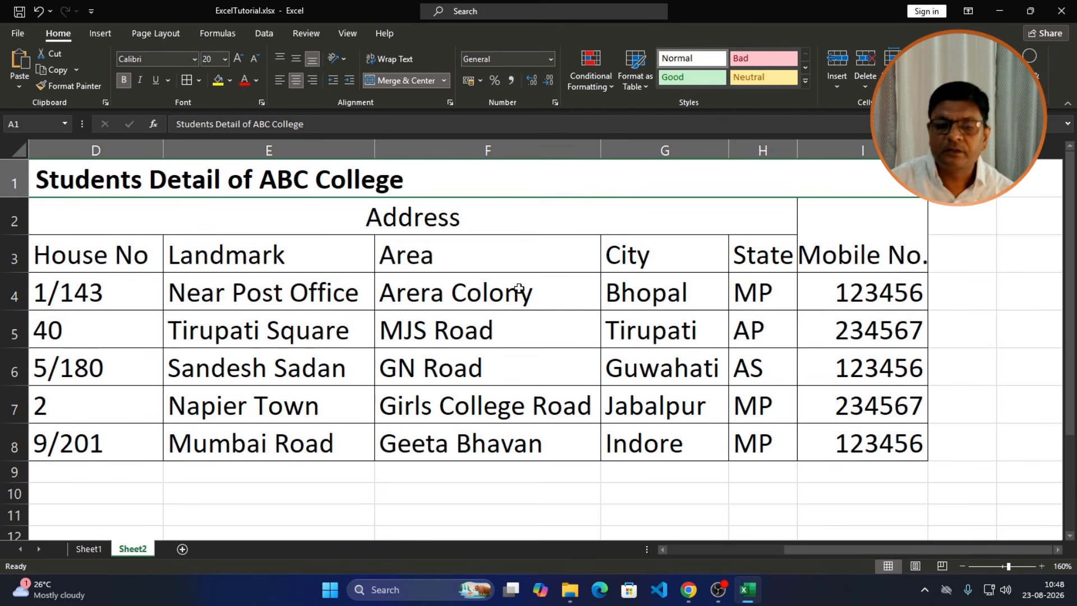
pyautogui.moveTo(830, 548); pyautogui.dragTo(798, 548)
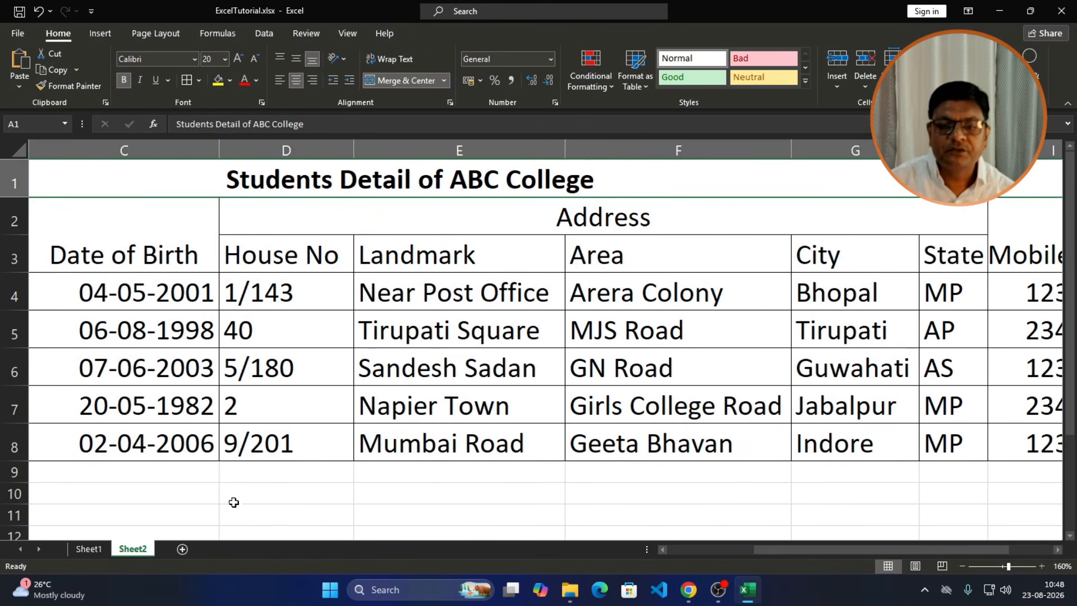
pyautogui.click(88, 549)
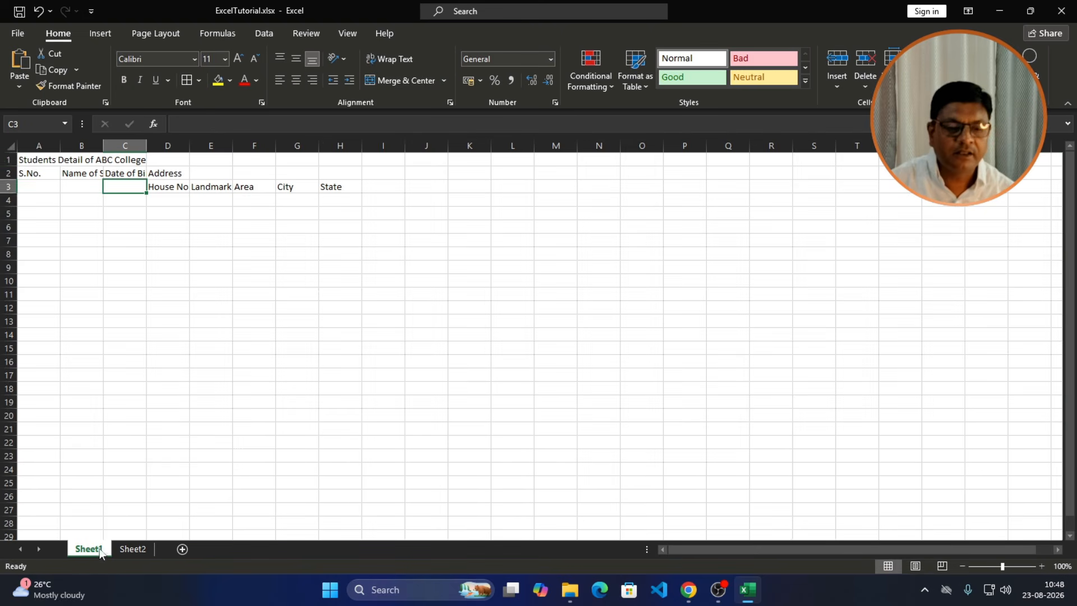
# Step: Merge and center the title "Students Detail of ABC College" across cells A1 to I1
pyautogui.click(23, 161)
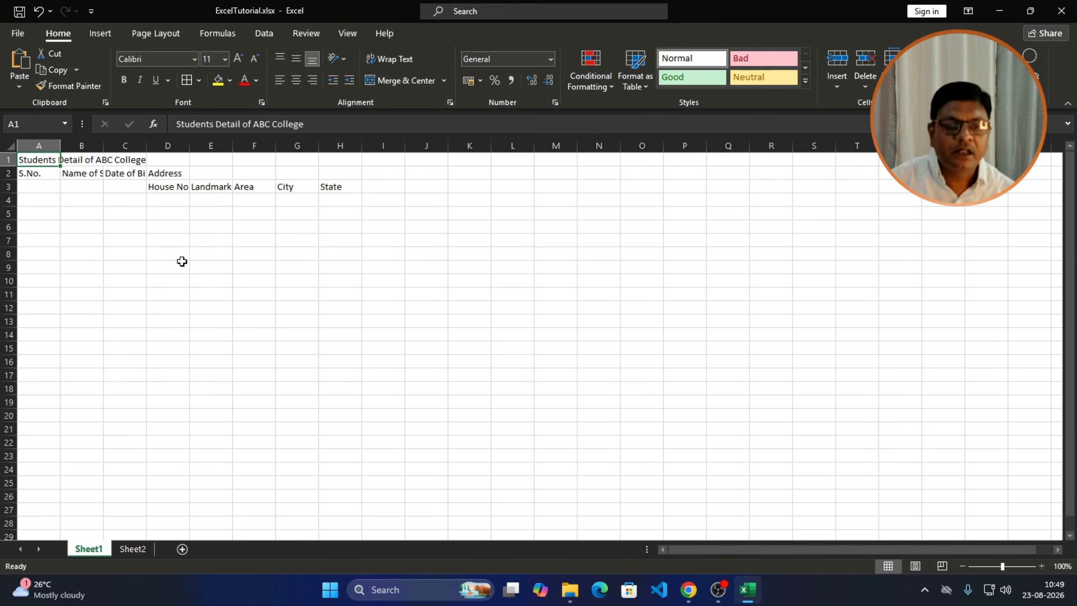
pyautogui.hotkey('shift', 'Right')
pyautogui.hotkey('shift', 'Right')
pyautogui.hotkey('shift', 'Right')
pyautogui.hotkey('shift', 'Right')
pyautogui.hotkey('shift', 'Right')
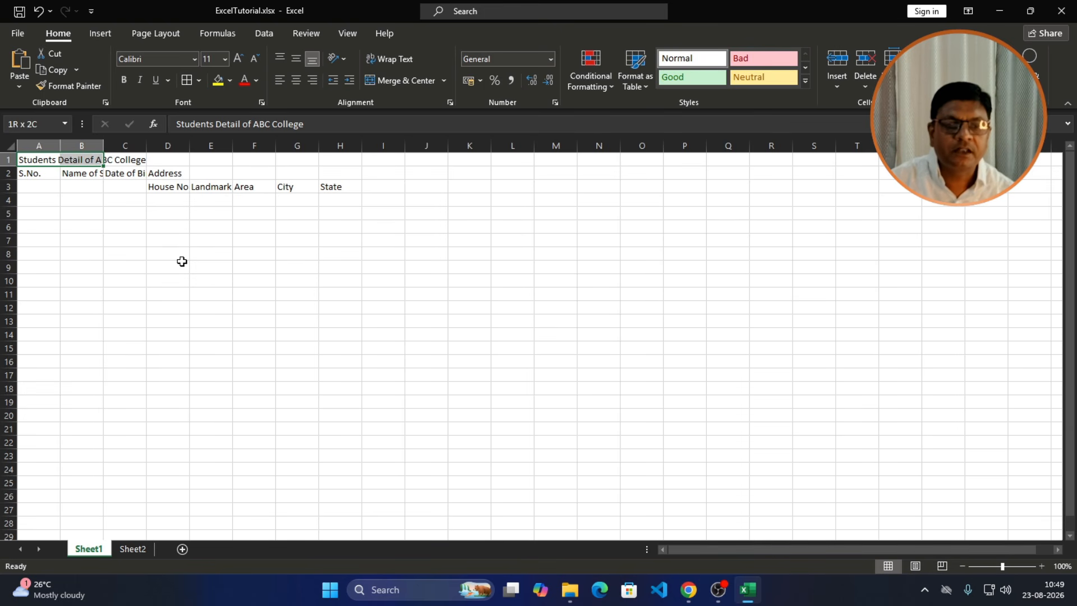
pyautogui.hotkey('shift', 'Right')
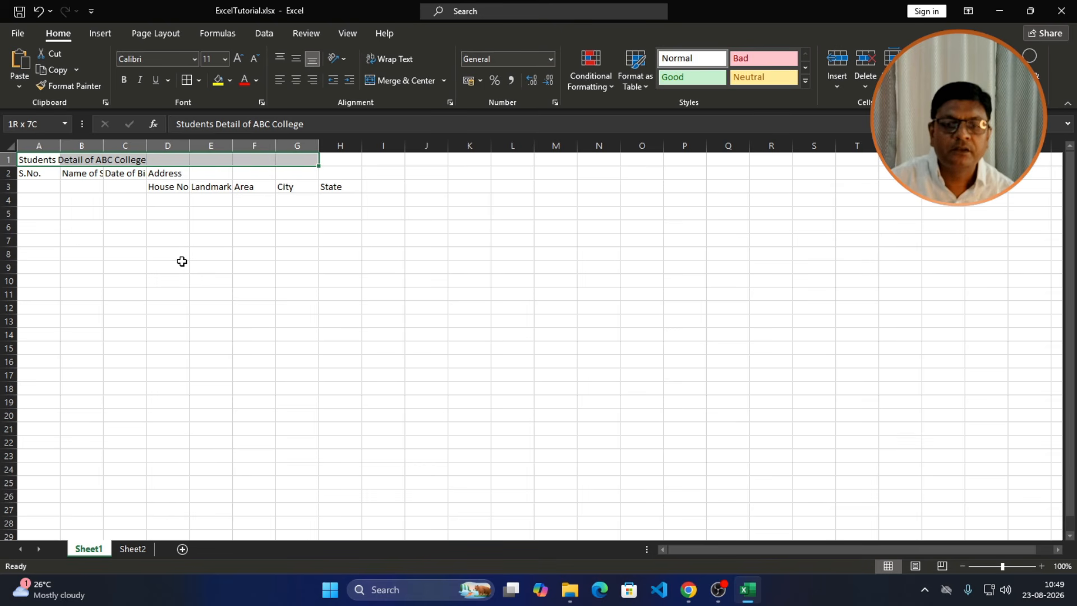
pyautogui.hotkey('shift', 'Right')
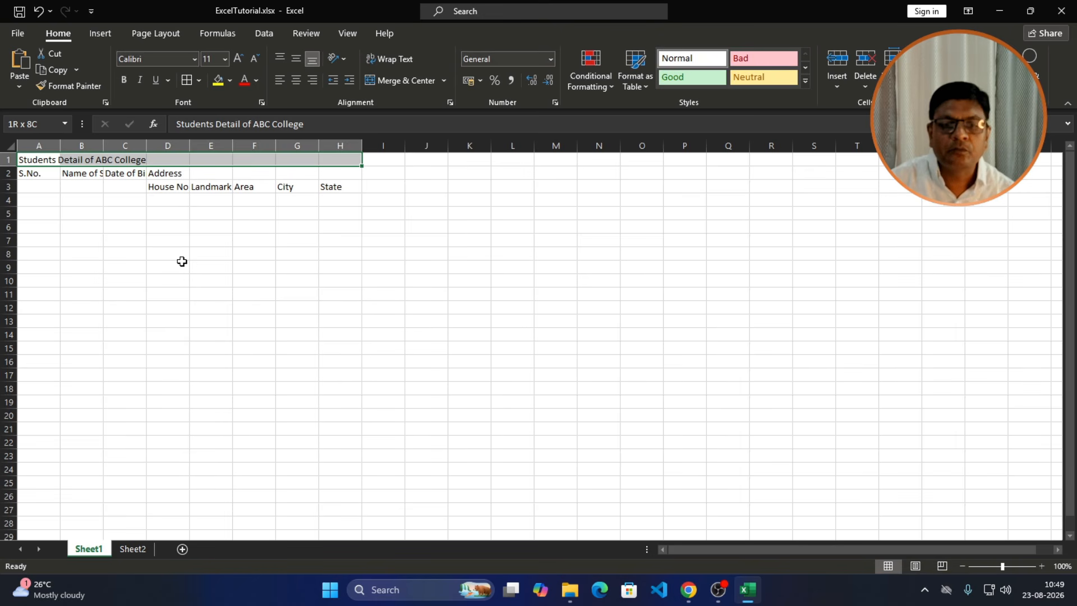
pyautogui.hotkey('shift', 'Right')
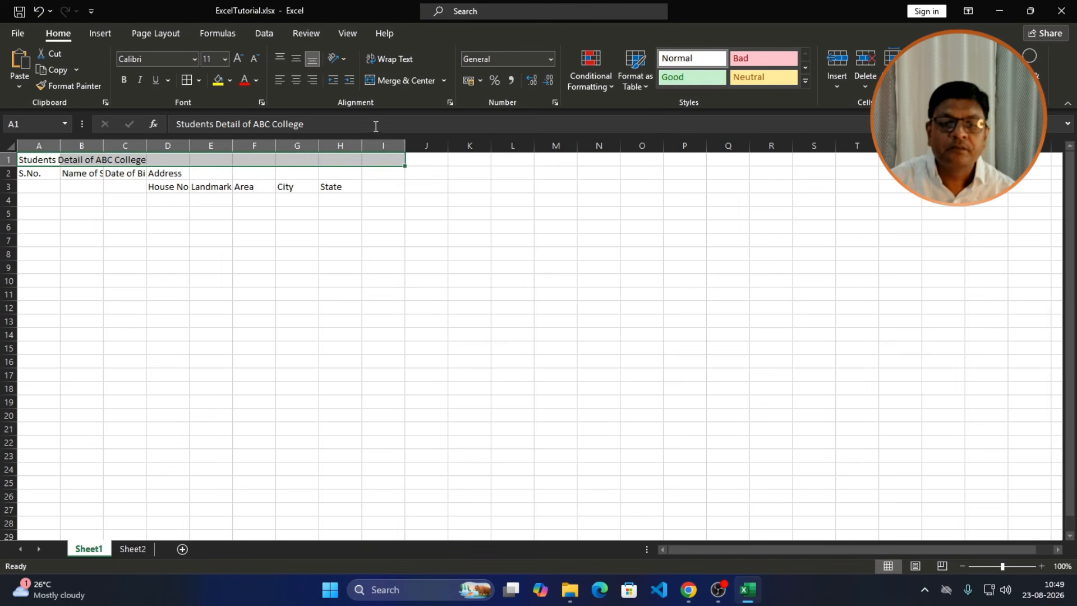
pyautogui.click(394, 80)
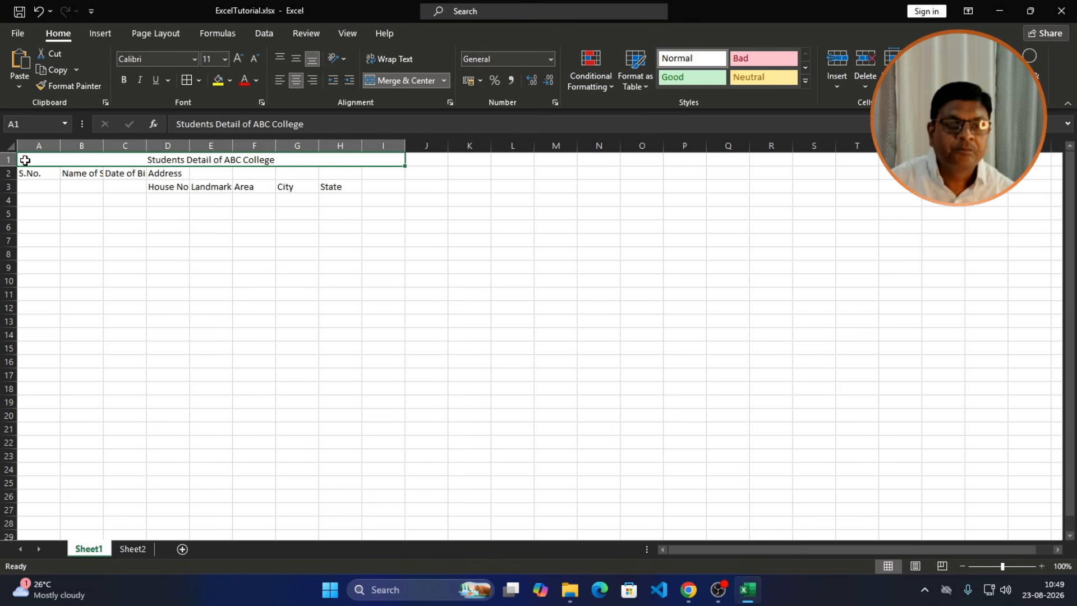
pyautogui.moveTo(37, 146); pyautogui.dragTo(382, 145)
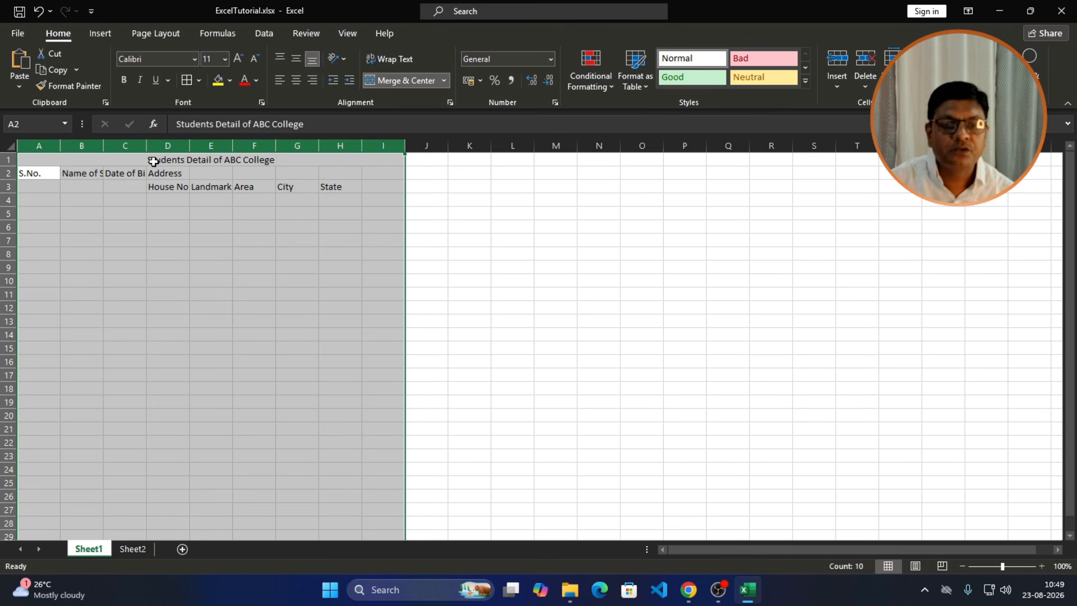
pyautogui.click(314, 162)
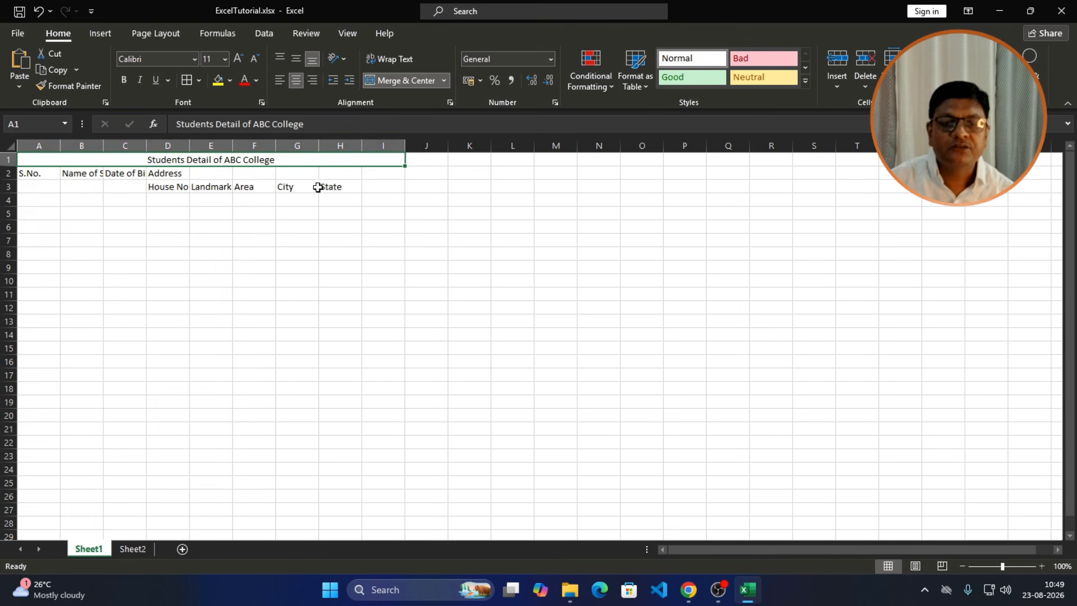
# Step: Enter the column heading "Mobile No." in cell I2
pyautogui.click(386, 174)
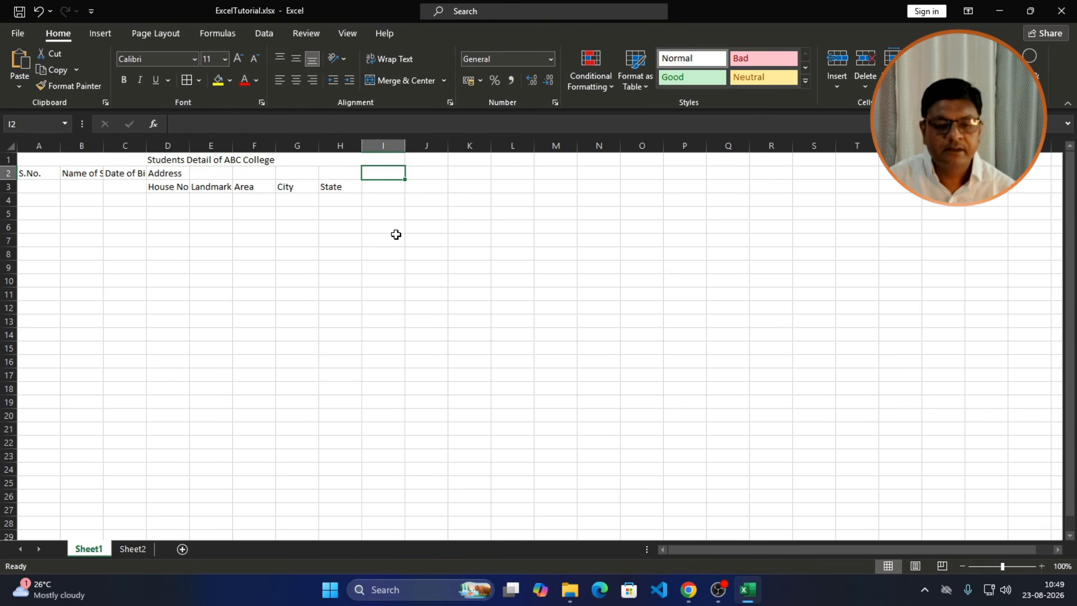
pyautogui.write('M')
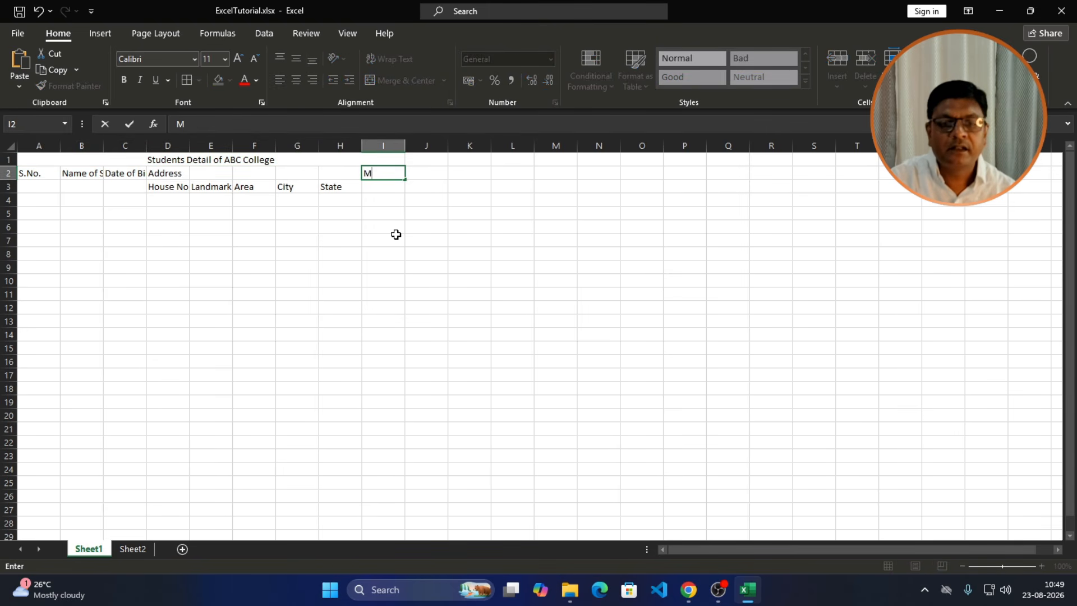
pyautogui.write('obile ')
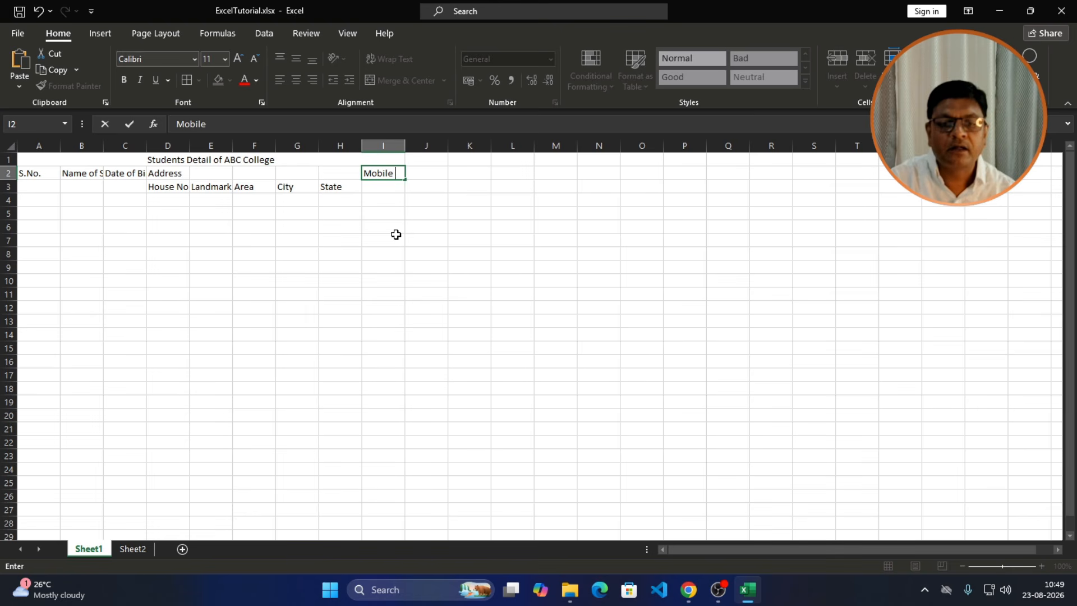
pyautogui.write('No')
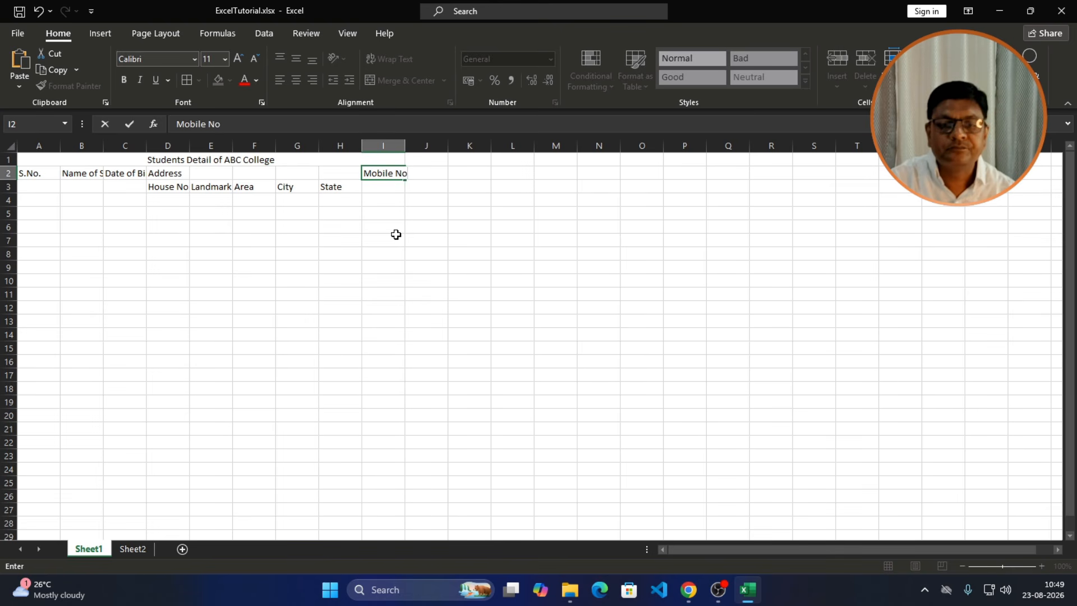
pyautogui.write('.')
pyautogui.press('Return')
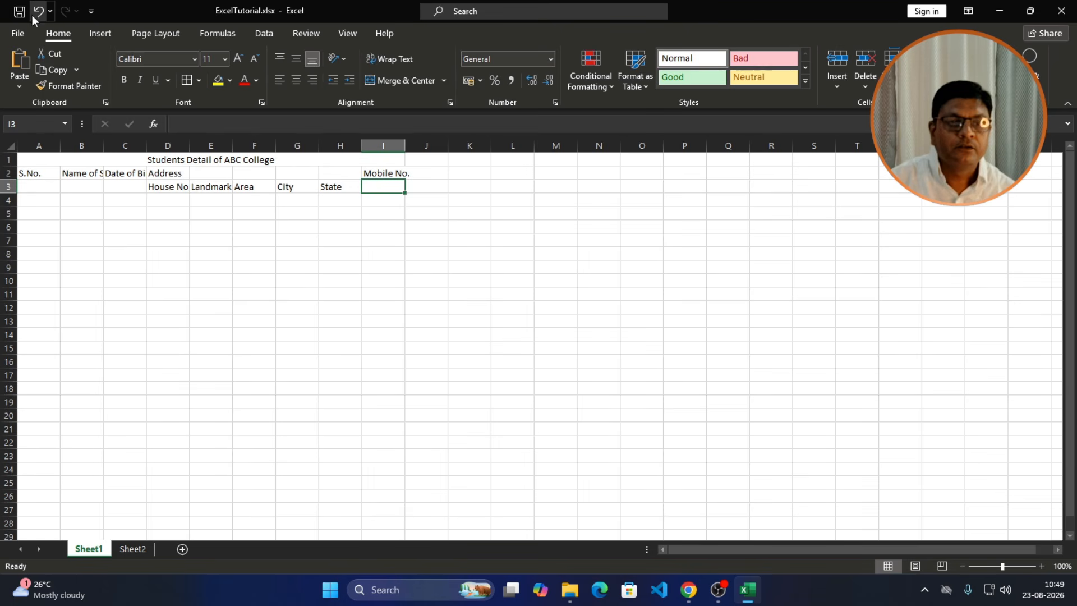
# Step: Enter the serial numbers 1 to 5 in cells A4 to A8
pyautogui.click(32, 203)
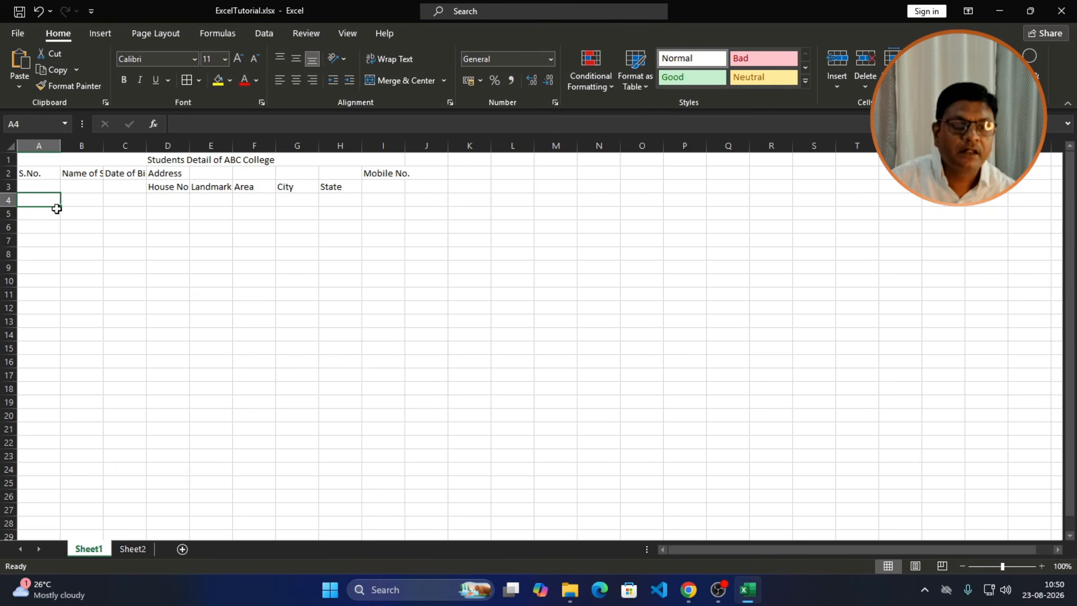
pyautogui.click(68, 202)
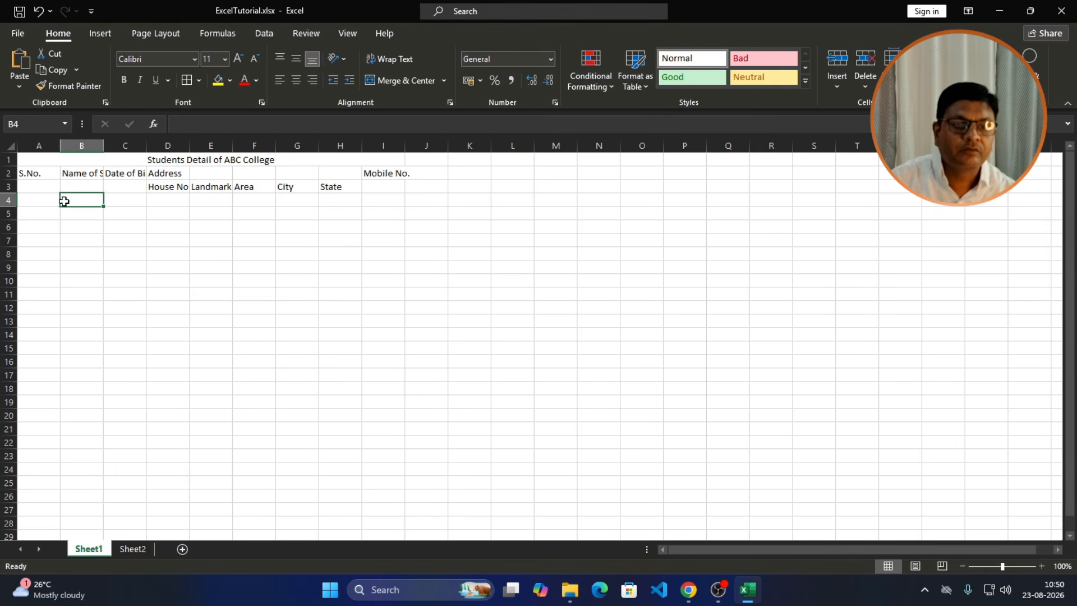
pyautogui.click(46, 202)
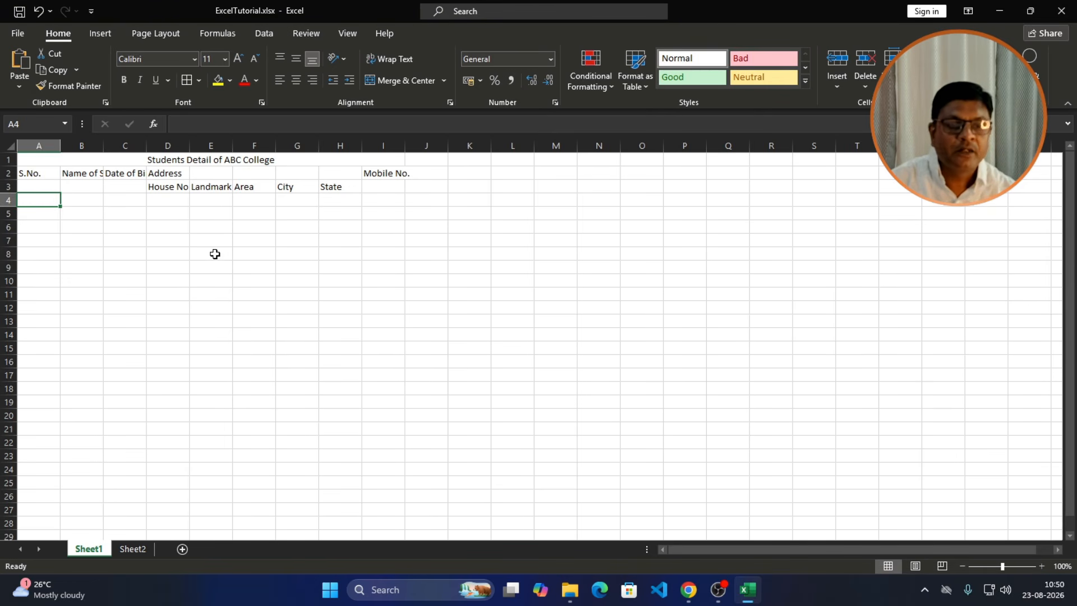
pyautogui.write('1')
pyautogui.press('Return')
pyautogui.write('2')
pyautogui.press('Return')
pyautogui.write('3')
pyautogui.press('Return')
pyautogui.write('4')
pyautogui.press('Return')
pyautogui.write('5')
pyautogui.press('Return')
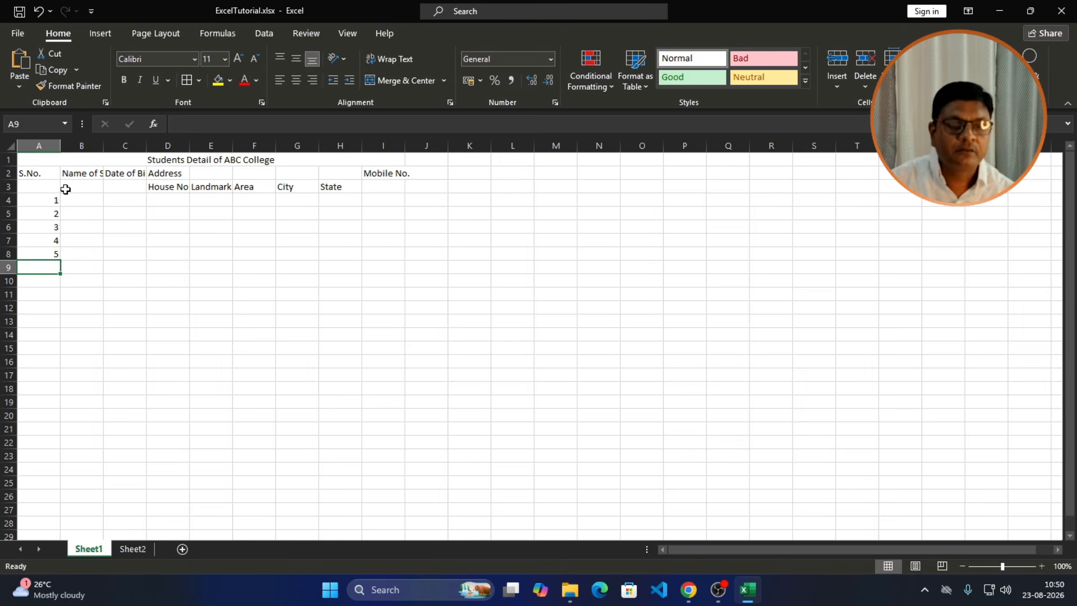
# Step: Merge and center the "S.No." heading over cells A2 and A3
pyautogui.scroll(7, 66, 188)
pyautogui.scroll(2, 77, 205)
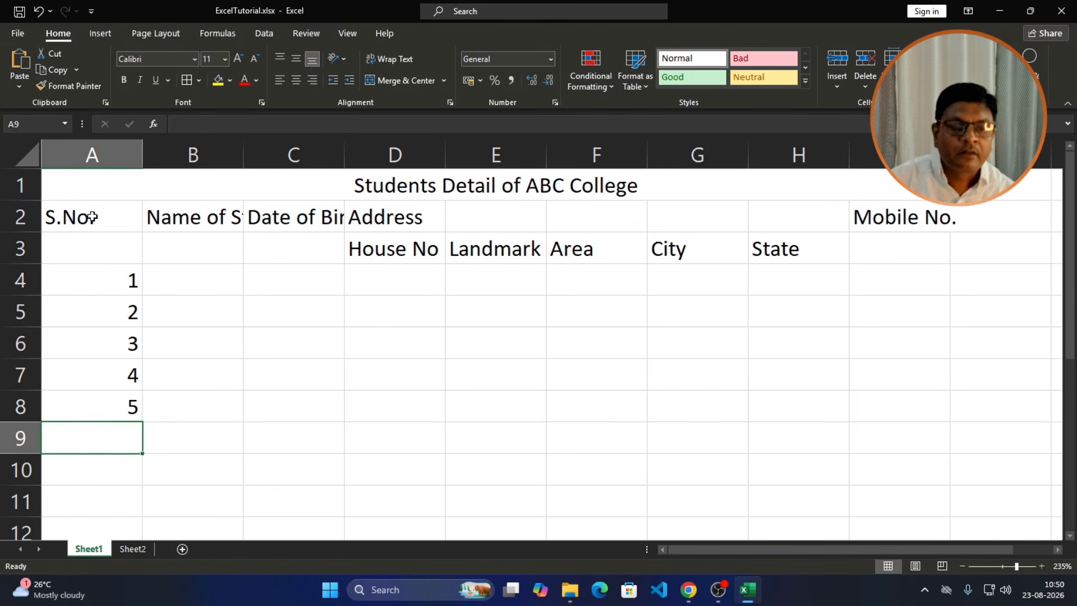
pyautogui.click(93, 217)
pyautogui.moveTo(93, 217); pyautogui.dragTo(94, 240)
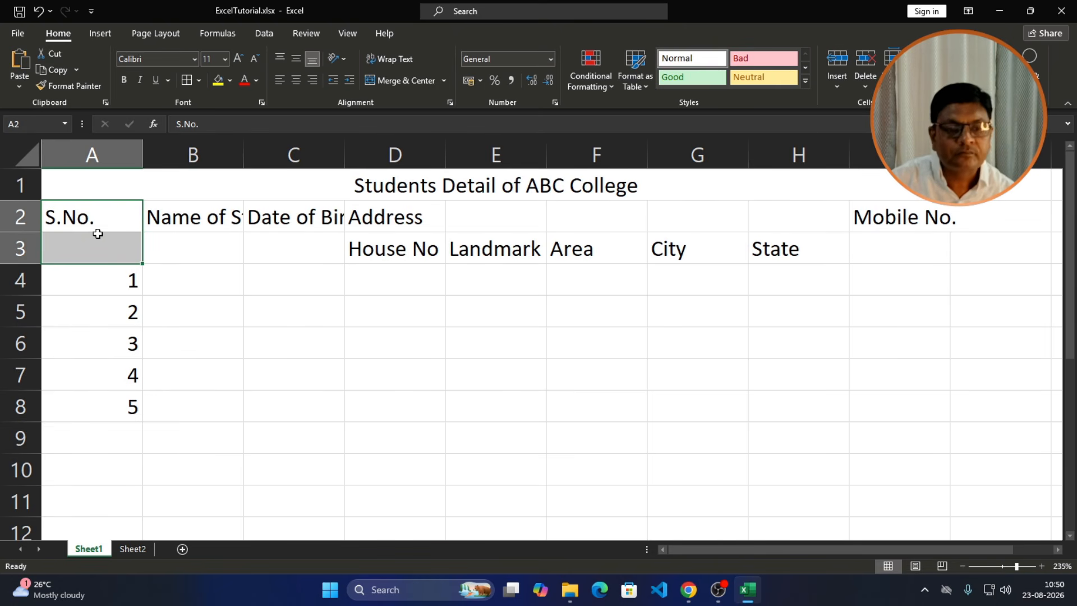
pyautogui.click(97, 219)
pyautogui.click(209, 225)
pyautogui.click(114, 217)
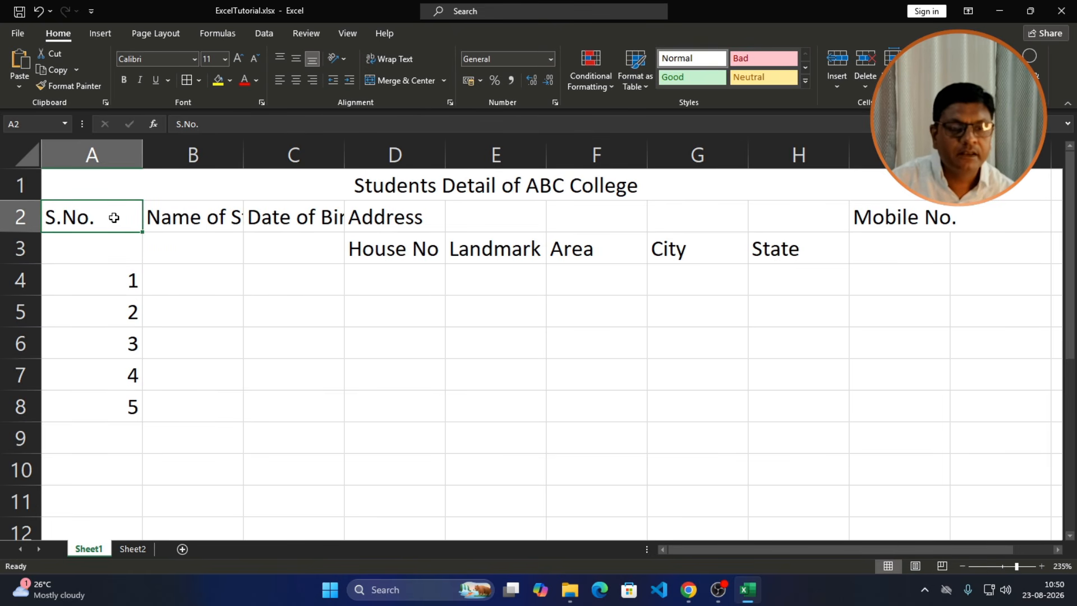
pyautogui.moveTo(115, 217); pyautogui.dragTo(110, 245)
pyautogui.click(105, 216)
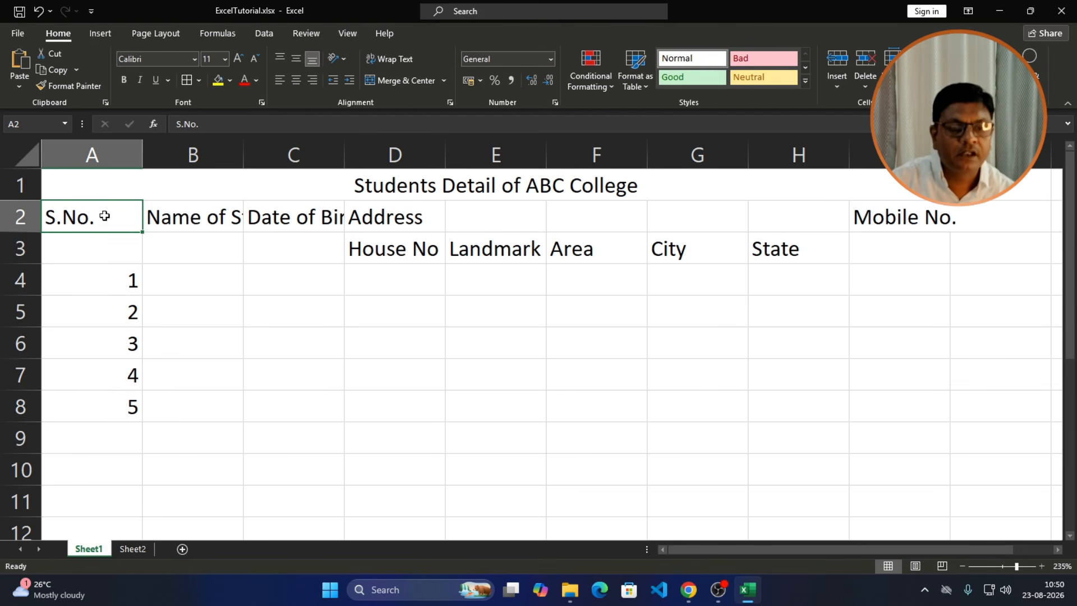
pyautogui.hotkey('shift', 'Down')
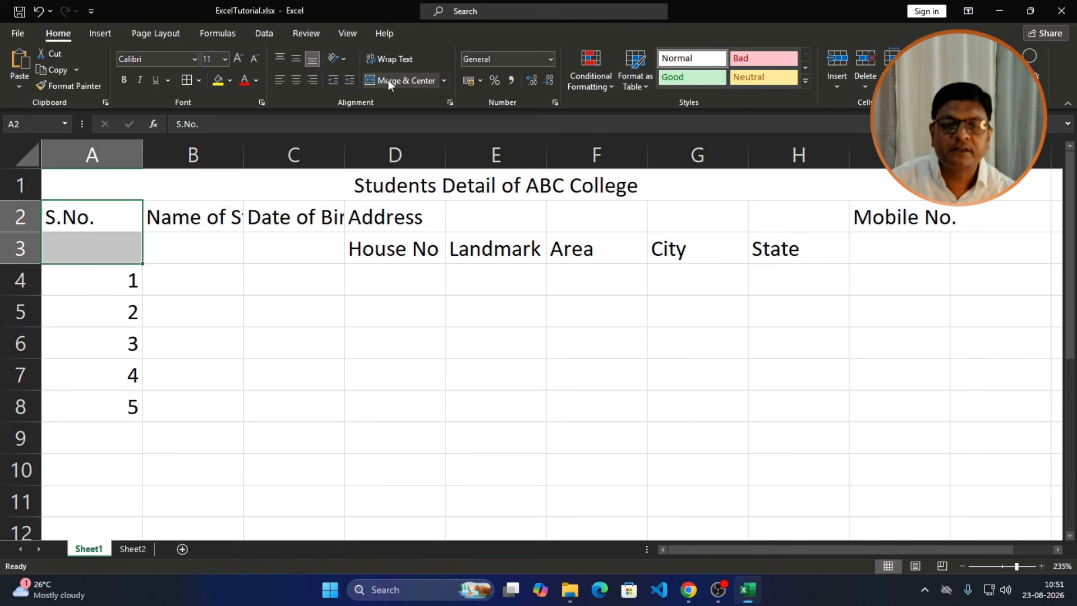
pyautogui.click(401, 78)
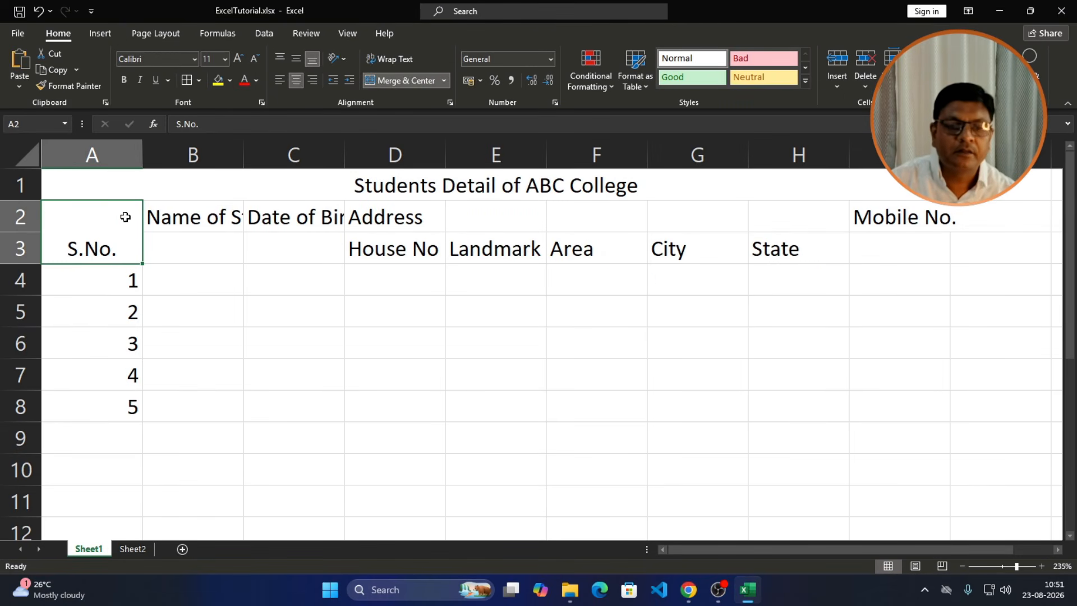
# Step: Merge and center the "Name of Student" heading over cells B2 and B3 and the "Date of Birth" heading over C2 and C3
pyautogui.moveTo(224, 209); pyautogui.dragTo(220, 247)
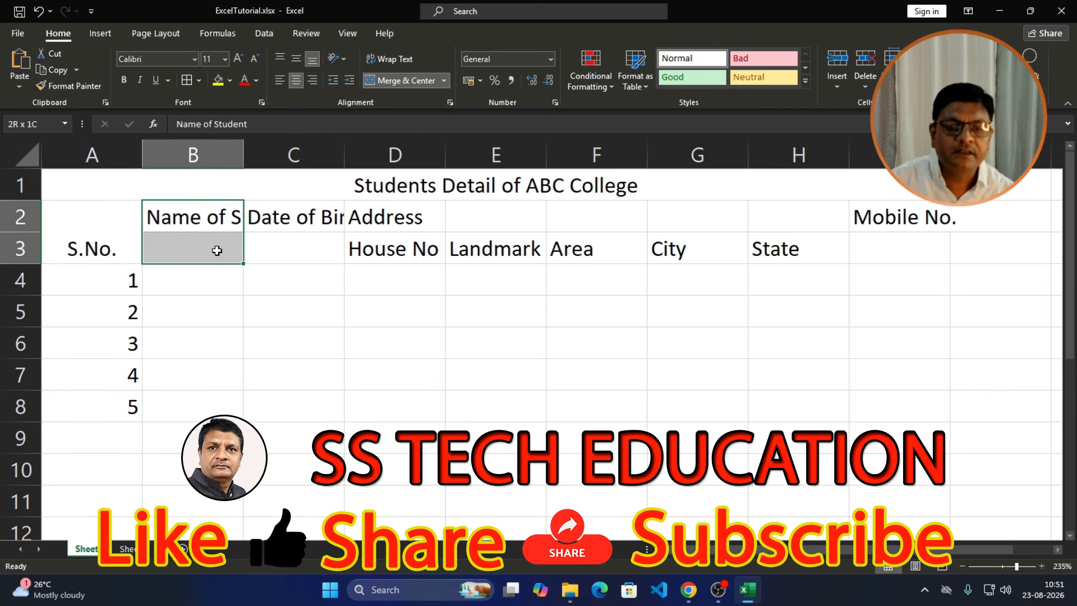
pyautogui.click(401, 80)
pyautogui.moveTo(285, 213); pyautogui.dragTo(295, 257)
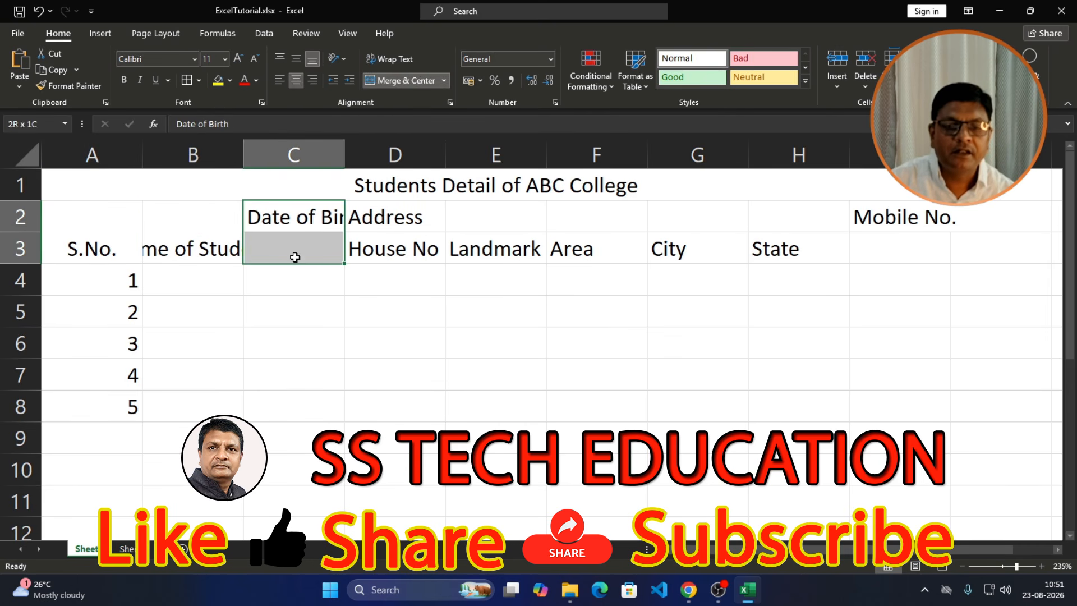
pyautogui.click(406, 80)
# Step: Merge and center the "Address" heading across cells D2 to H2 and the "Mobile No." heading over I2 and I3
pyautogui.moveTo(386, 211); pyautogui.dragTo(784, 213)
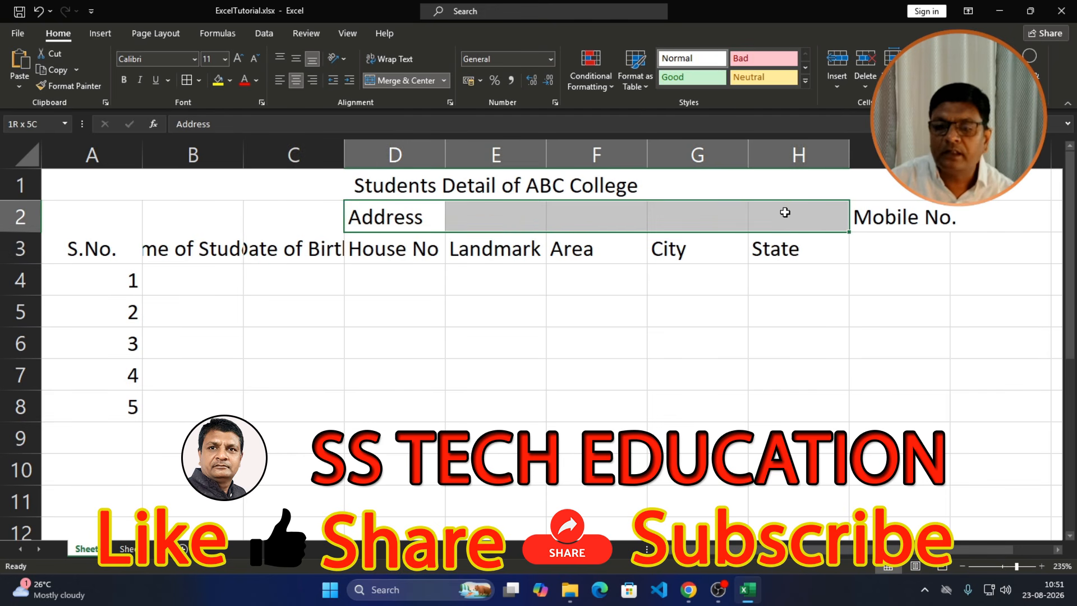
pyautogui.click(300, 211)
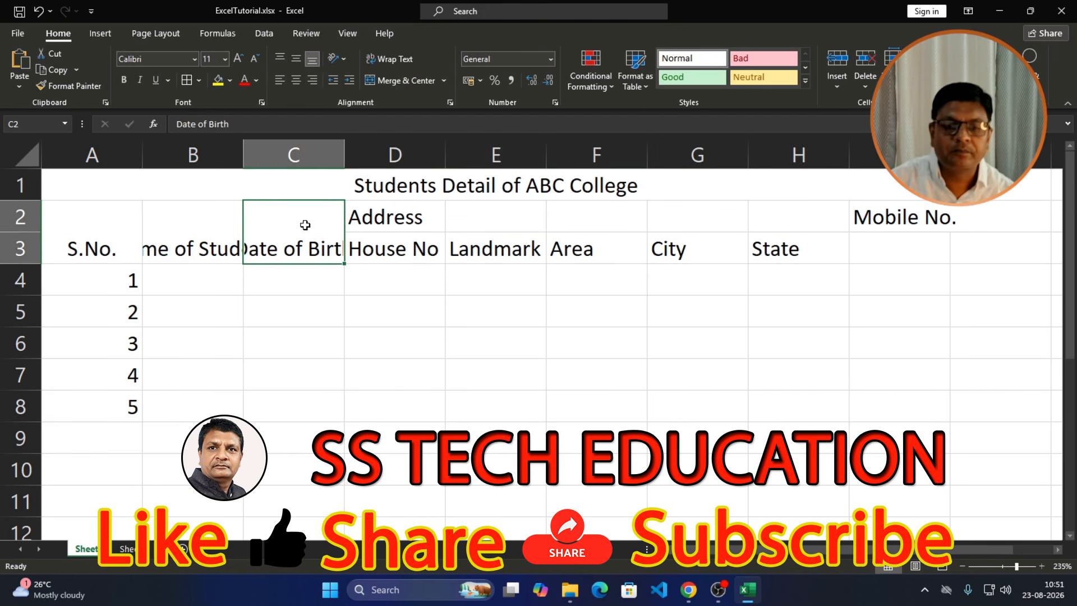
pyautogui.click(386, 213)
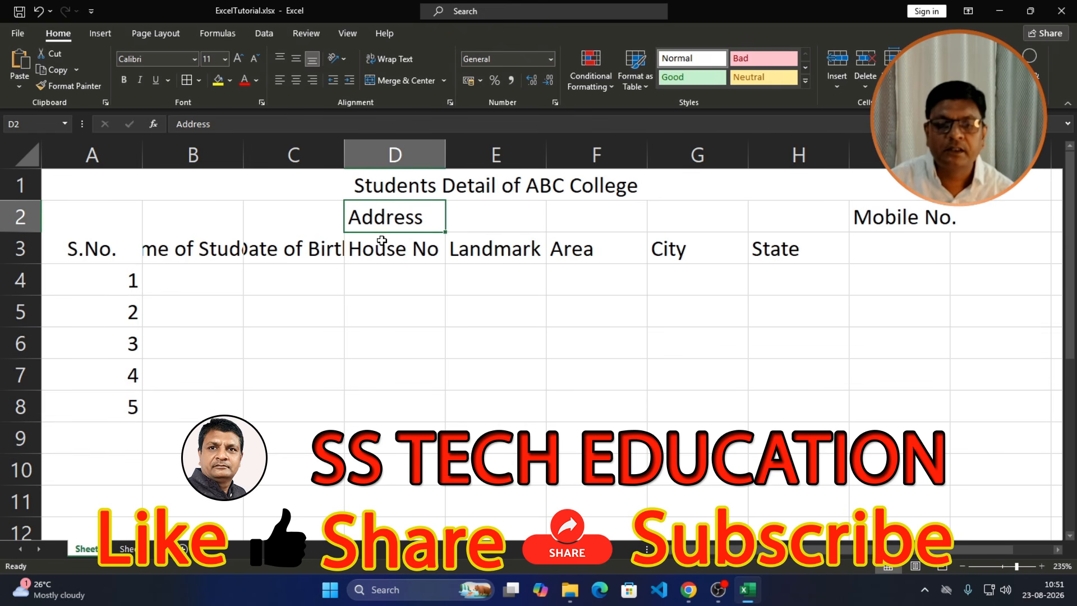
pyautogui.moveTo(387, 214)
pyautogui.mouseDown()
pyautogui.moveTo(700, 214)
pyautogui.moveTo(838, 267)
pyautogui.moveTo(820, 221)
pyautogui.mouseUp()
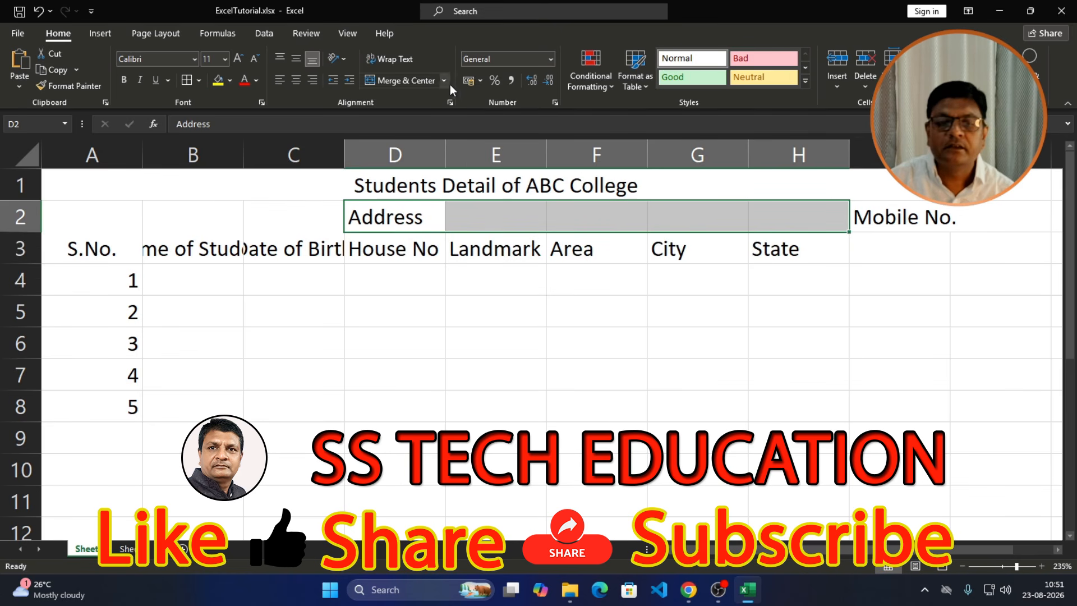
pyautogui.click(422, 82)
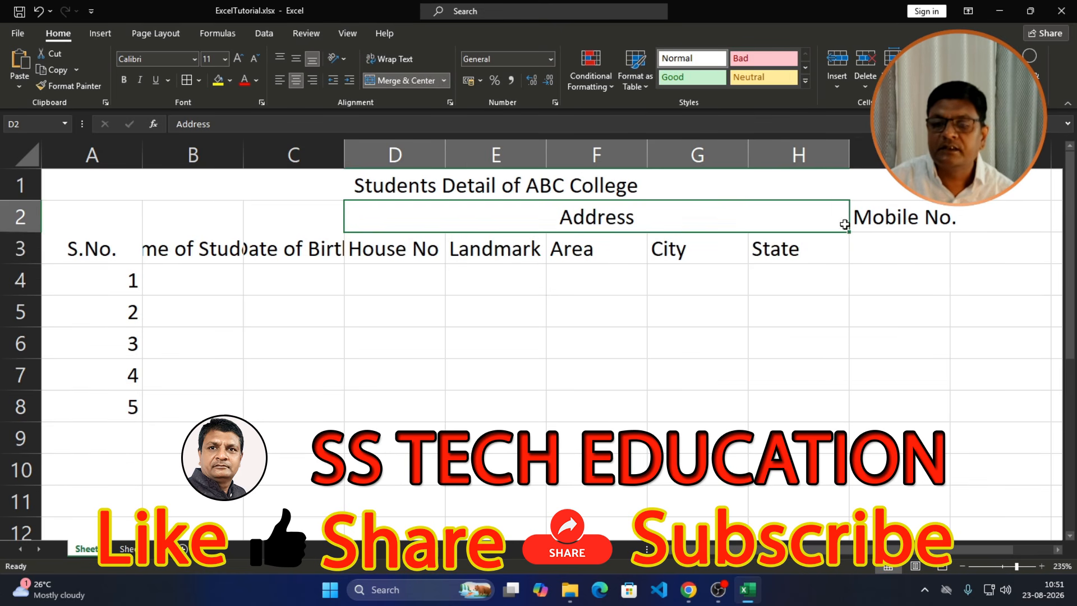
pyautogui.moveTo(876, 214); pyautogui.dragTo(877, 236)
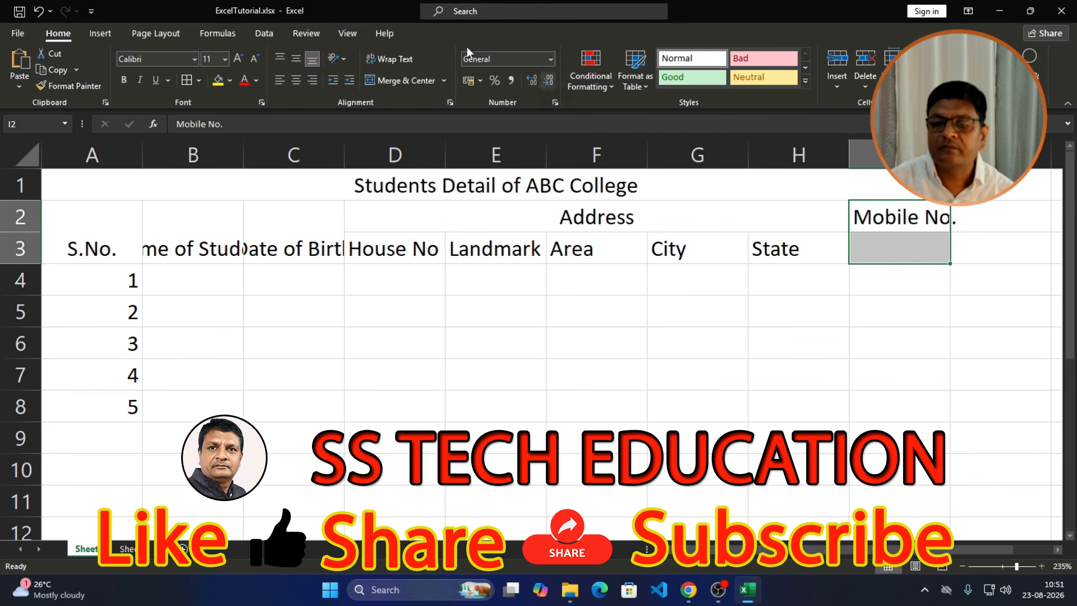
pyautogui.click(399, 83)
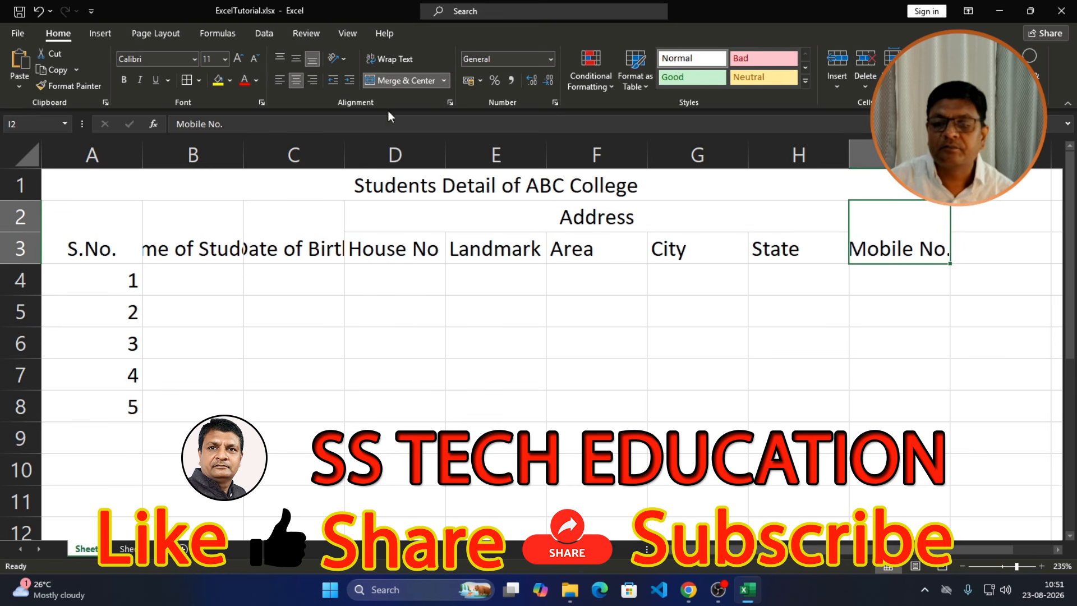
# Step: Widen column B to fit the "Name of Student" heading and enter the first student's full name in cell B4
pyautogui.moveTo(714, 594)
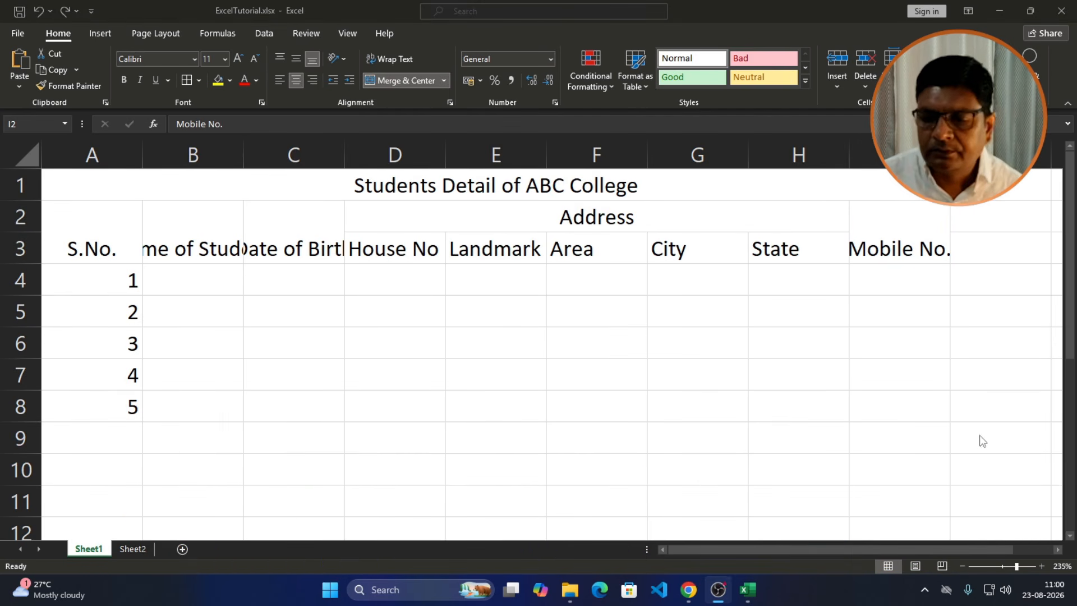
pyautogui.click(759, 595)
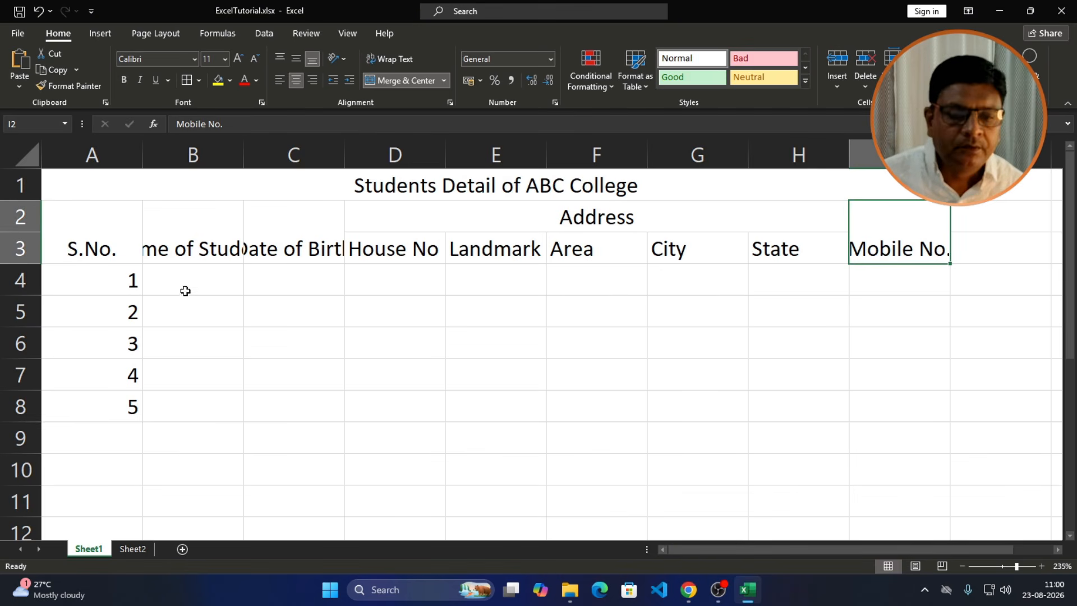
pyautogui.click(201, 280)
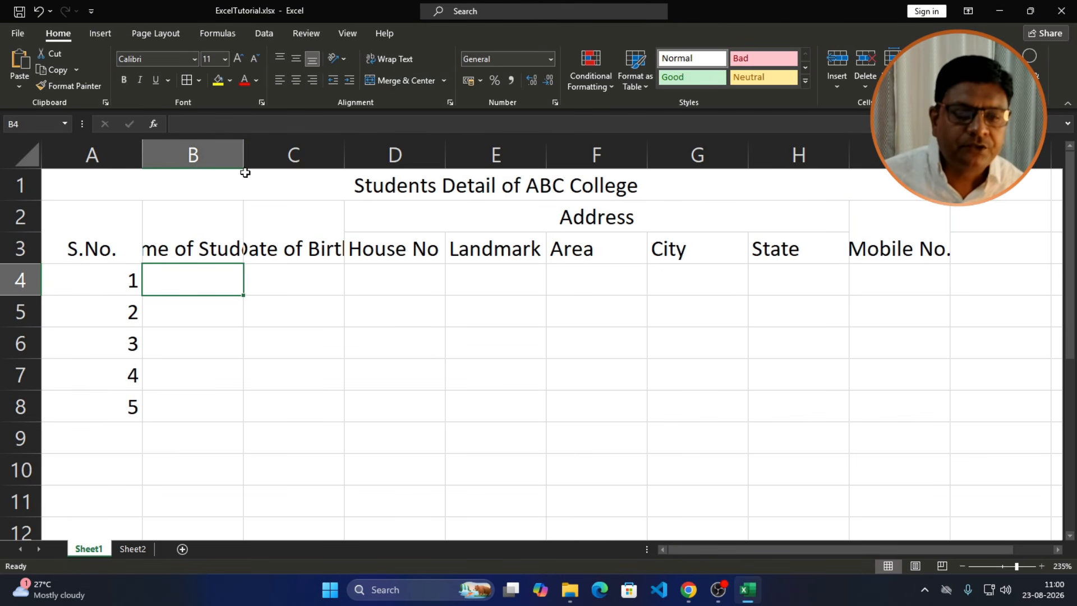
pyautogui.moveTo(244, 157); pyautogui.dragTo(317, 163)
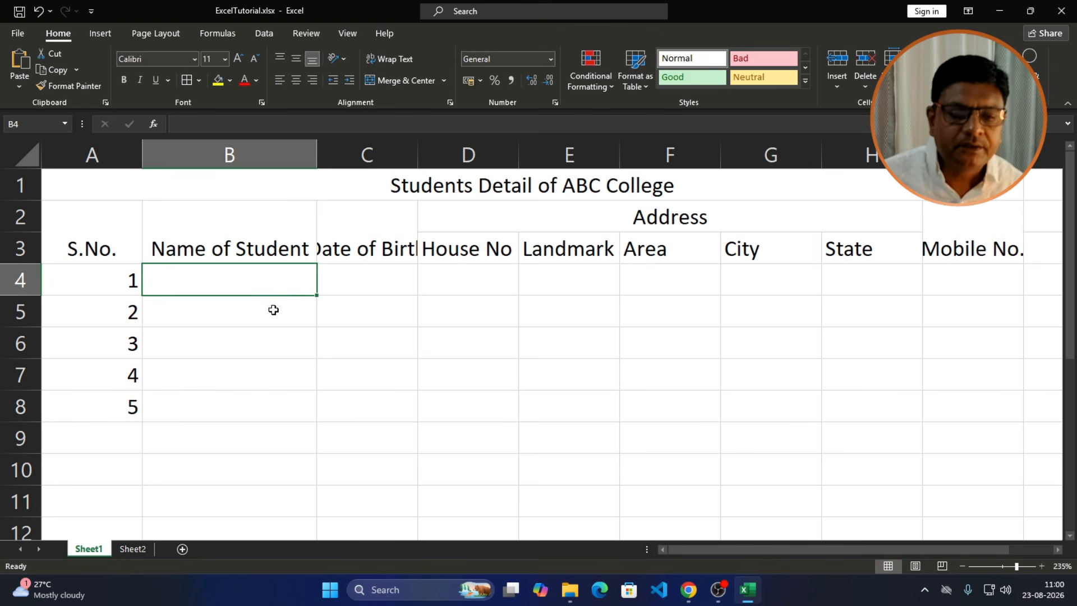
pyautogui.write('N')
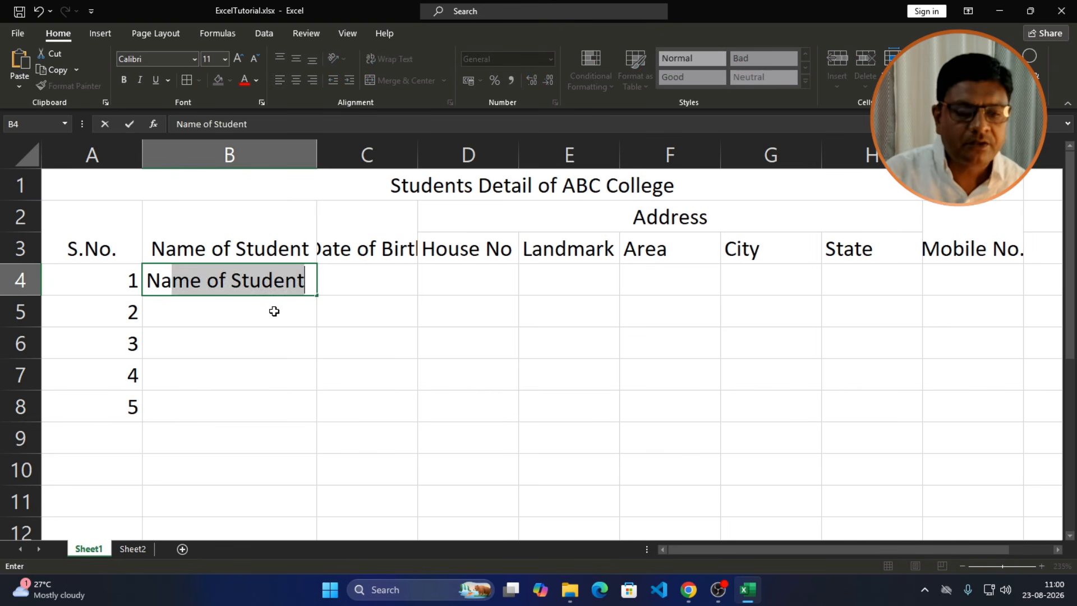
pyautogui.write('aresh Kumar Sharma')
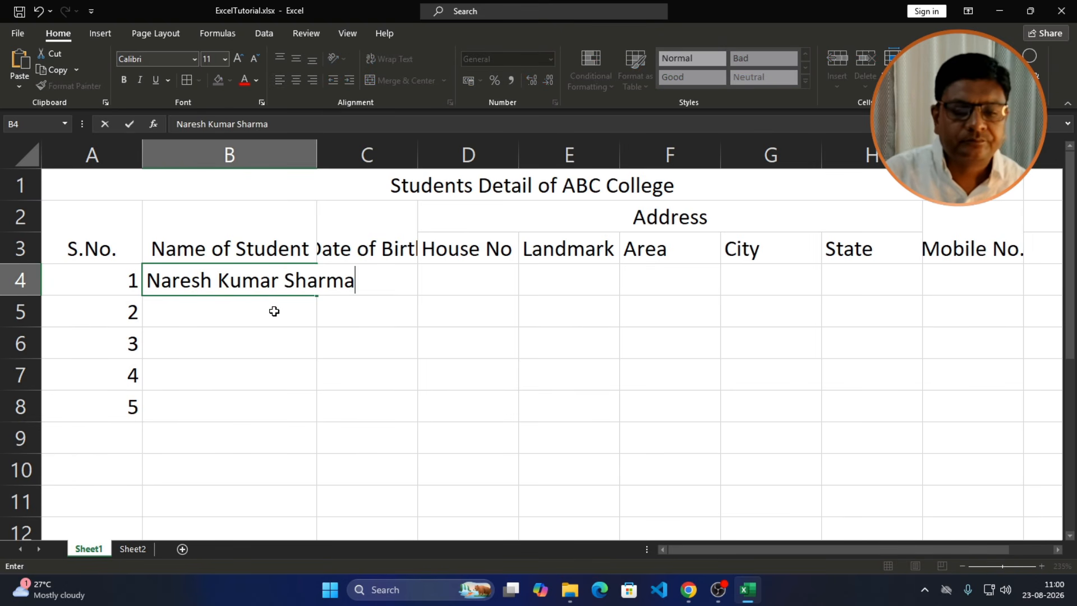
pyautogui.press('Return')
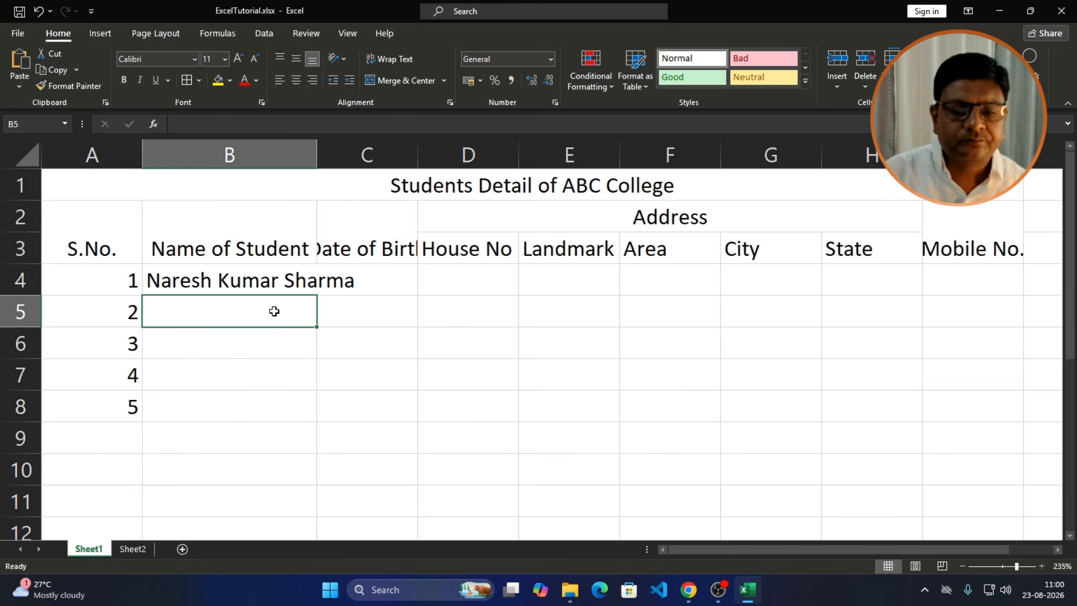
# Step: Copy the remaining four student names from cells B5 to B8 of Sheet2 into the same cells of Sheet1
pyautogui.click(125, 549)
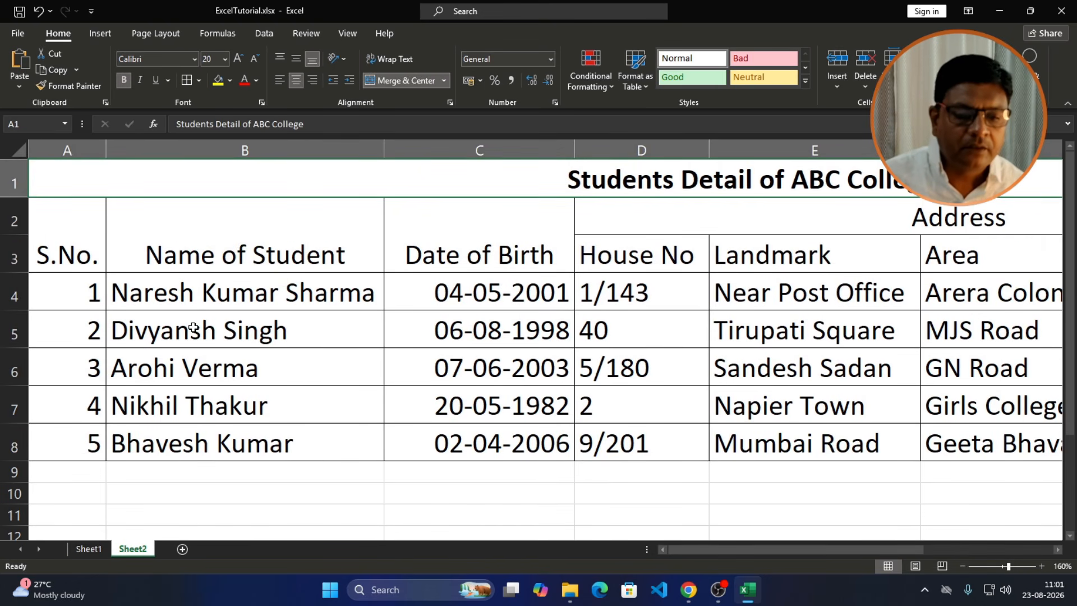
pyautogui.moveTo(193, 327); pyautogui.dragTo(189, 433)
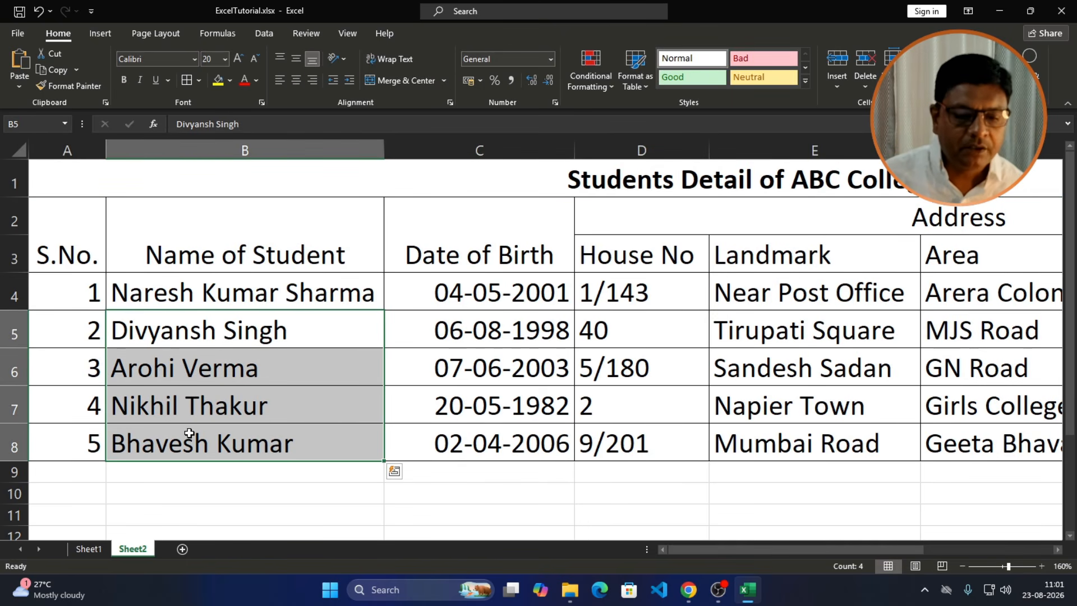
pyautogui.hotkey('ctrl', 'c')
pyautogui.click(92, 549)
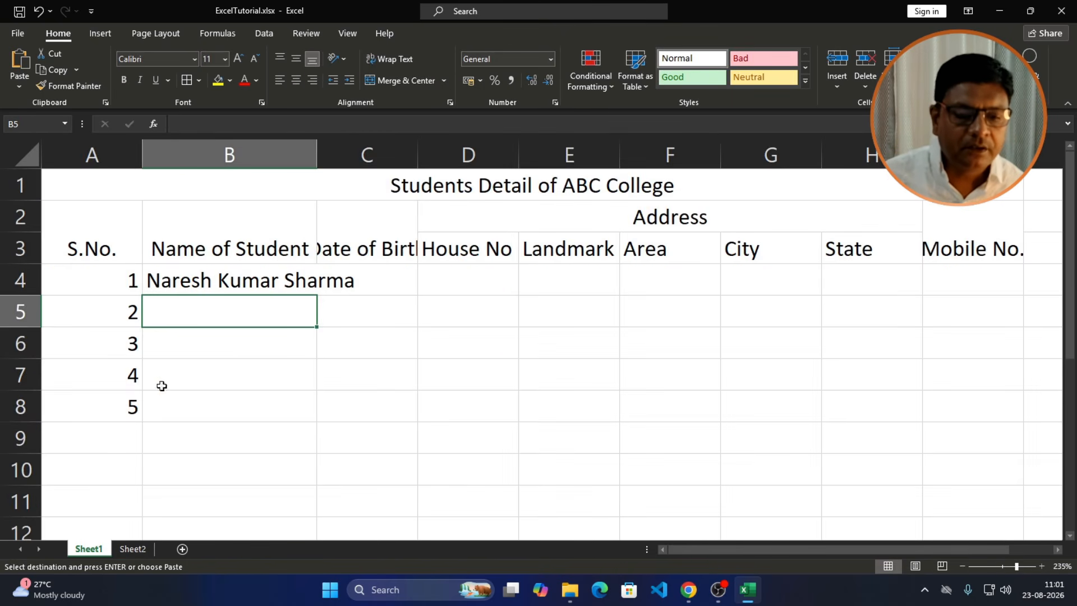
pyautogui.hotkey('ctrl', 'v')
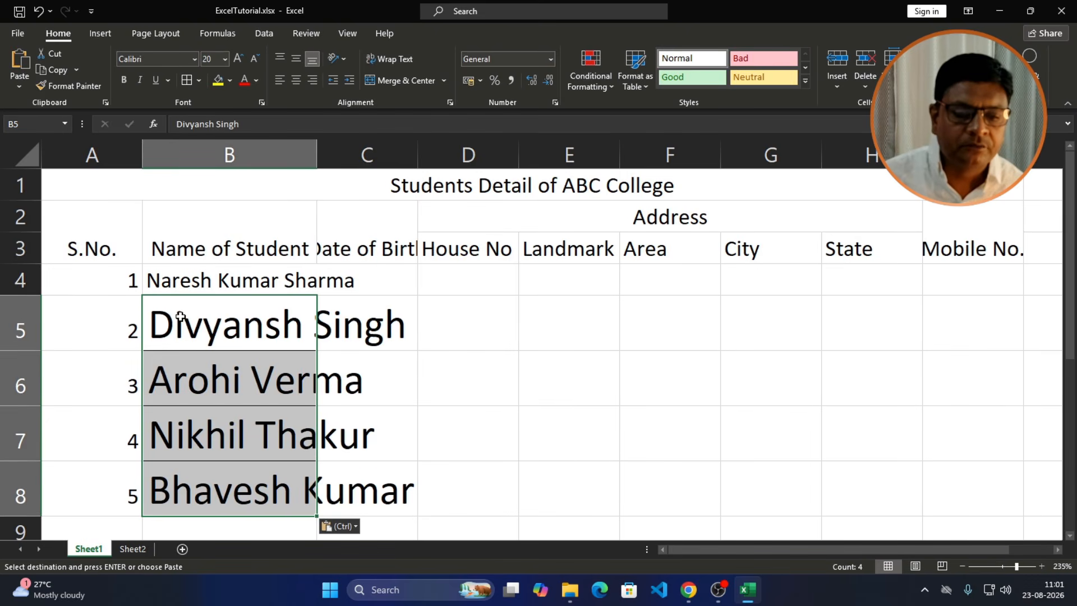
# Step: Set the font size of all cells on Sheet1 to 20
pyautogui.moveTo(177, 284); pyautogui.dragTo(172, 315)
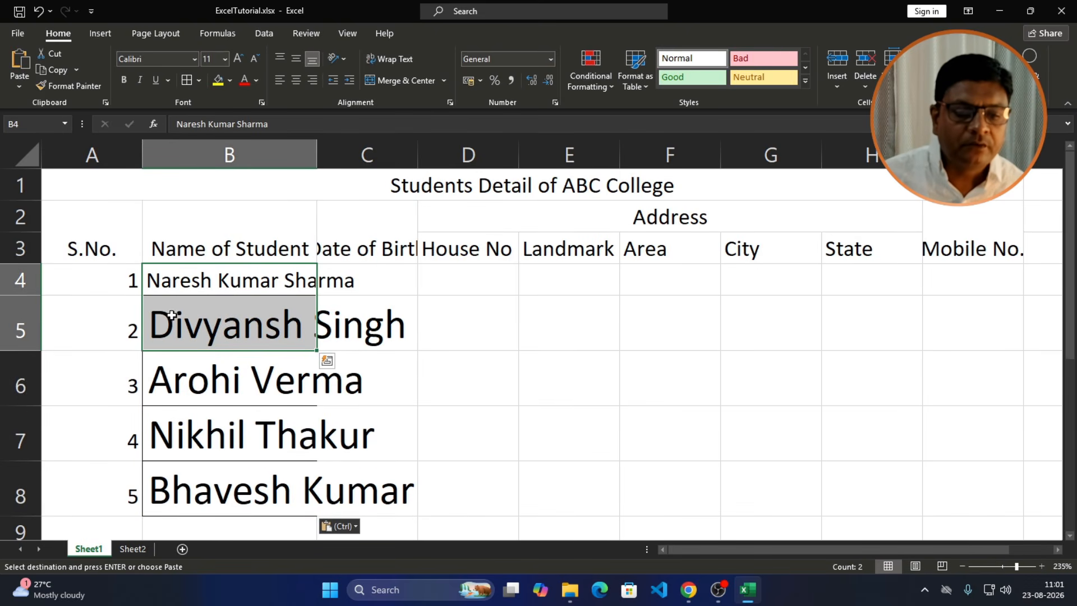
pyautogui.click(222, 326)
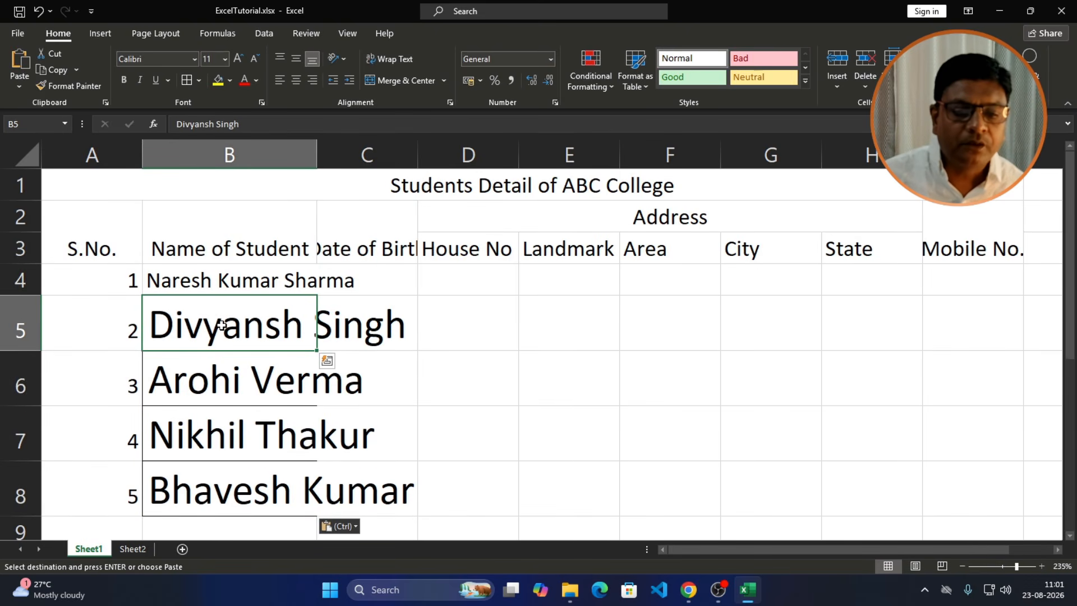
pyautogui.click(219, 279)
pyautogui.click(210, 321)
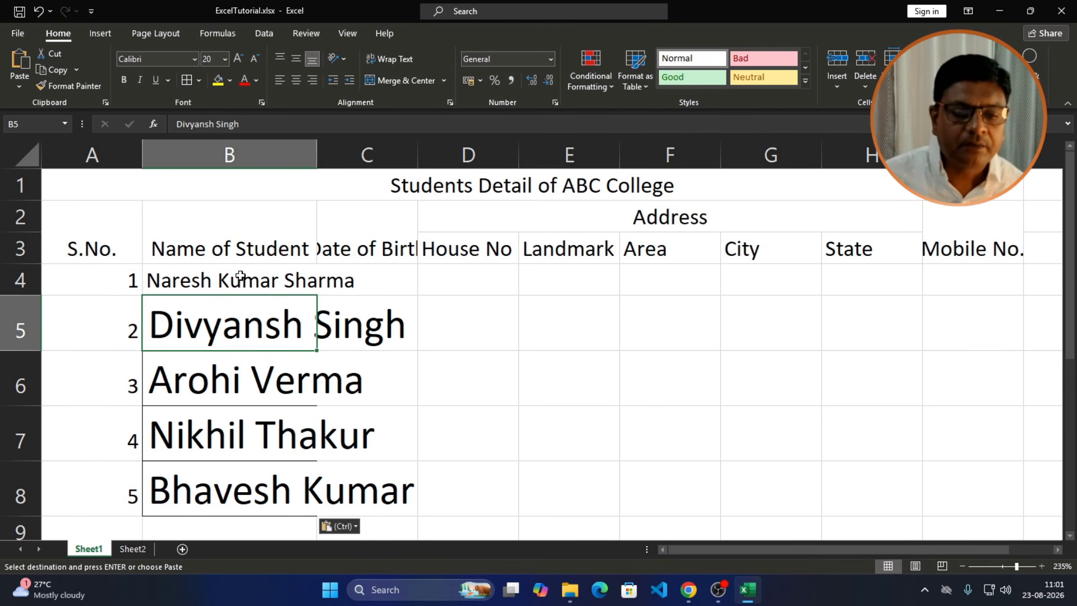
pyautogui.click(27, 158)
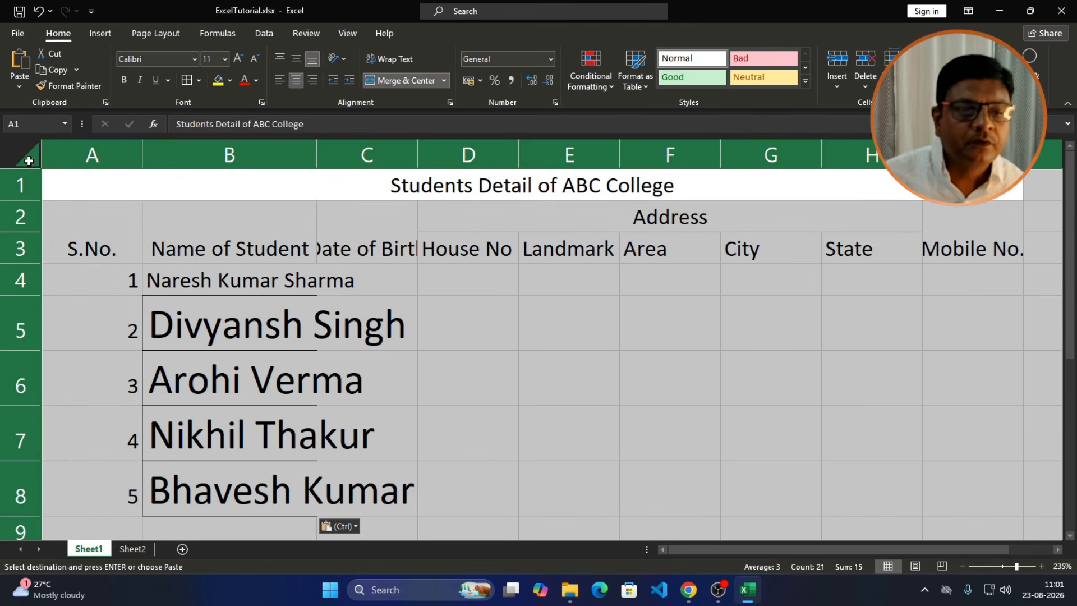
pyautogui.click(225, 59)
pyautogui.click(215, 201)
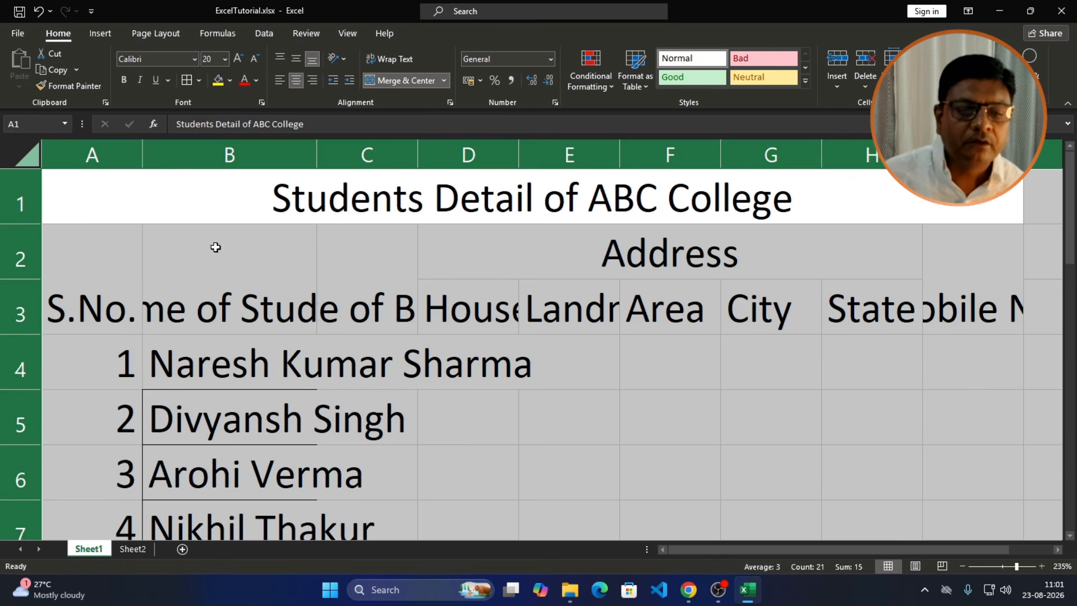
pyautogui.click(364, 347)
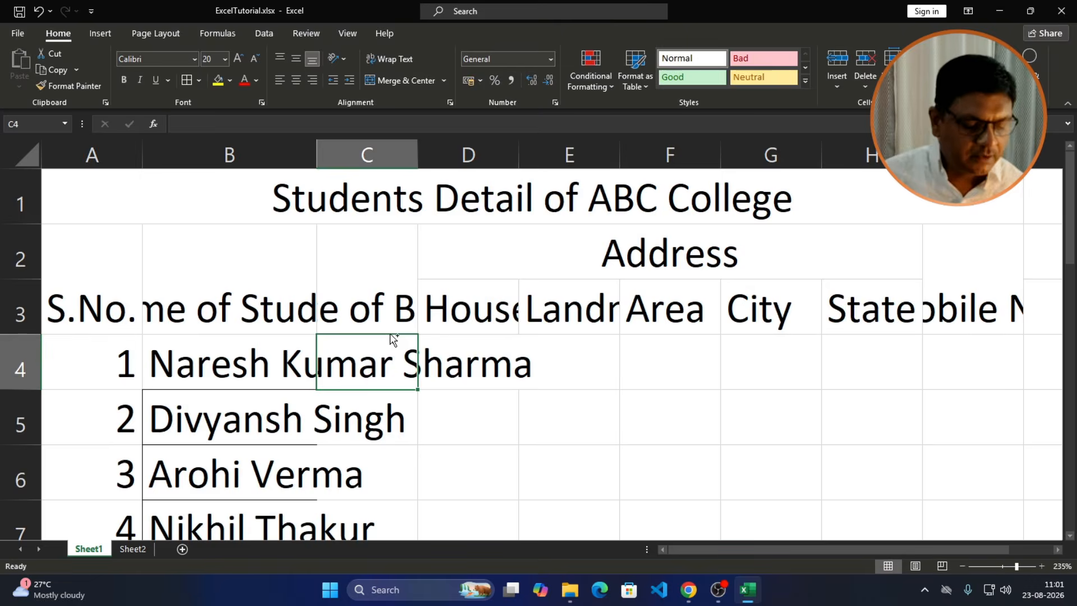
# Step: Widen column B to fit the longest student name and column C to fit the "Date of Birth" heading
pyautogui.scroll(-6, 392, 341)
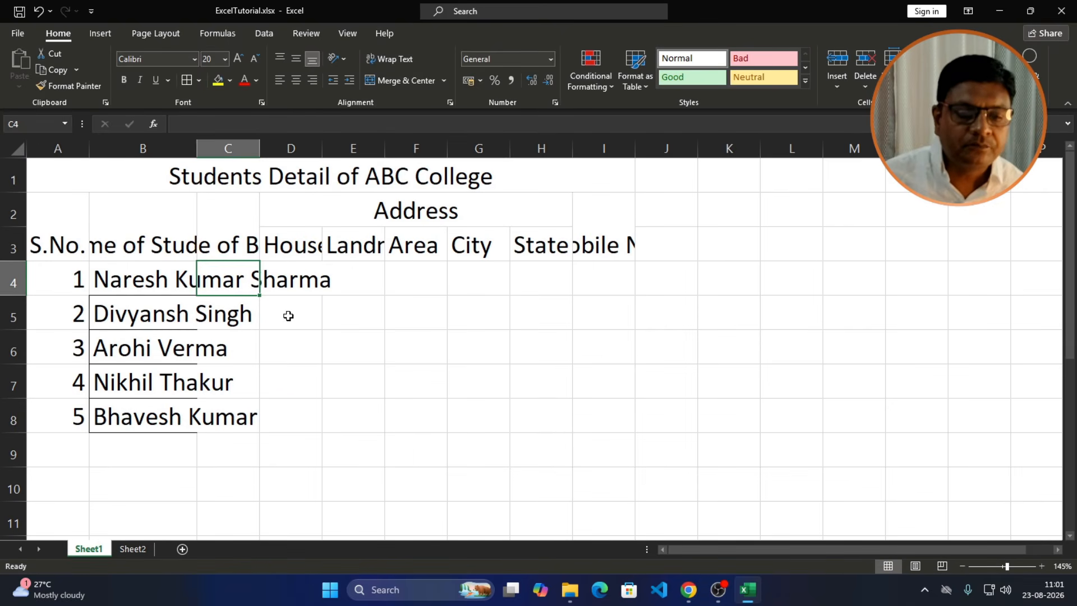
pyautogui.click(272, 358)
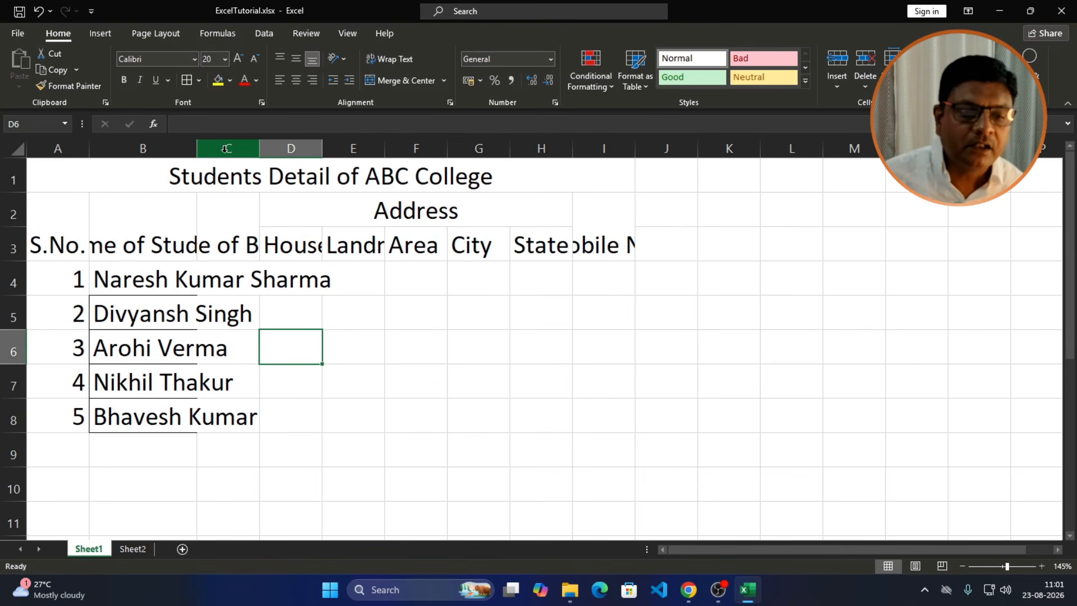
pyautogui.moveTo(197, 149); pyautogui.dragTo(336, 158)
pyautogui.click(163, 286)
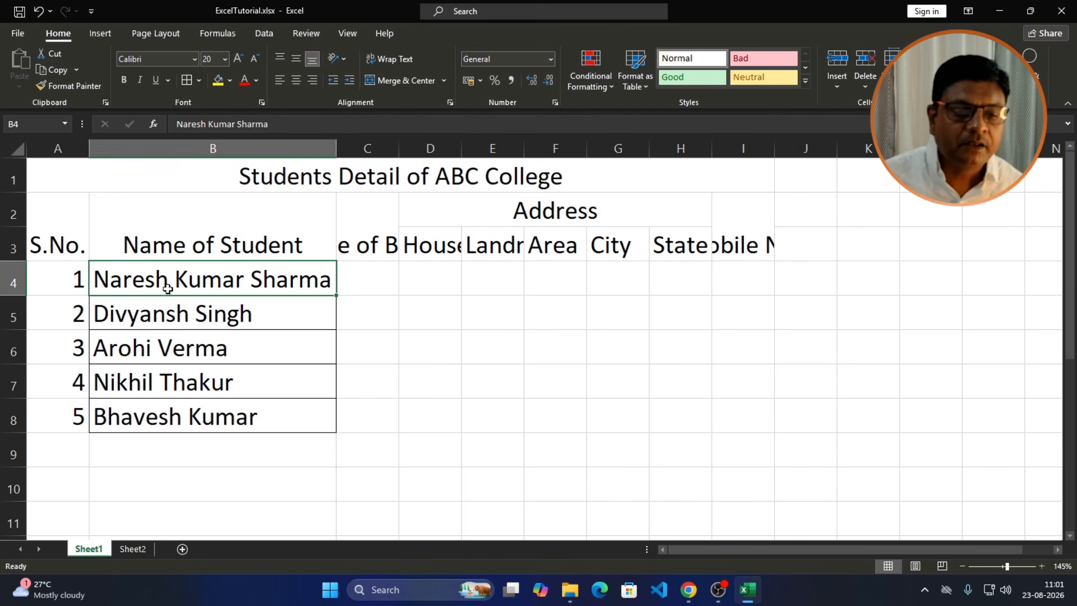
pyautogui.click(372, 272)
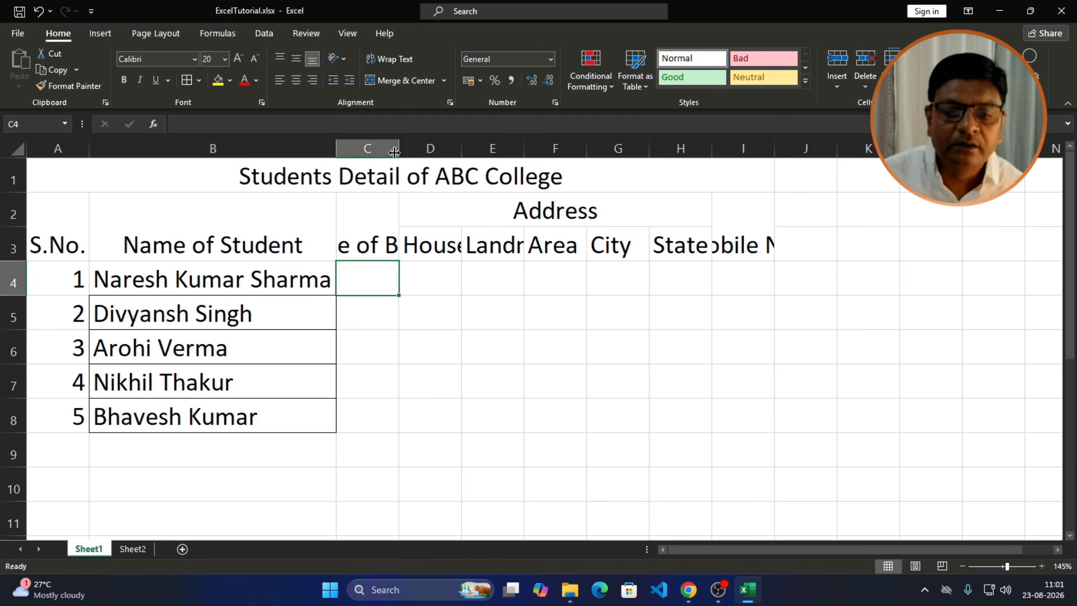
pyautogui.moveTo(399, 148); pyautogui.dragTo(479, 150)
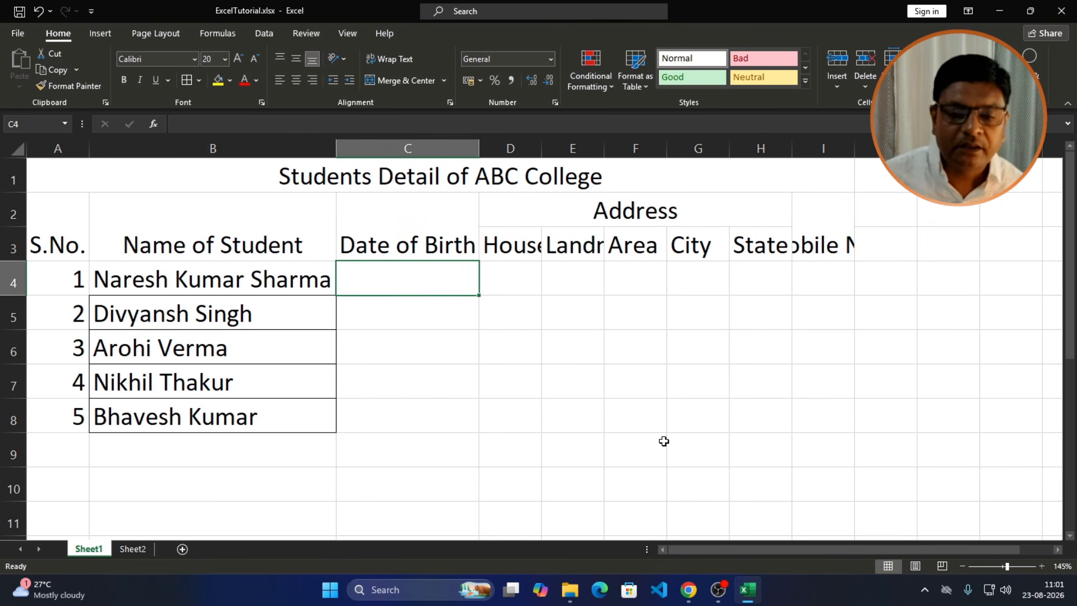
# Step: Enter the first student's date of birth, as given on Sheet2, in cell C4 of Sheet1
pyautogui.click(146, 547)
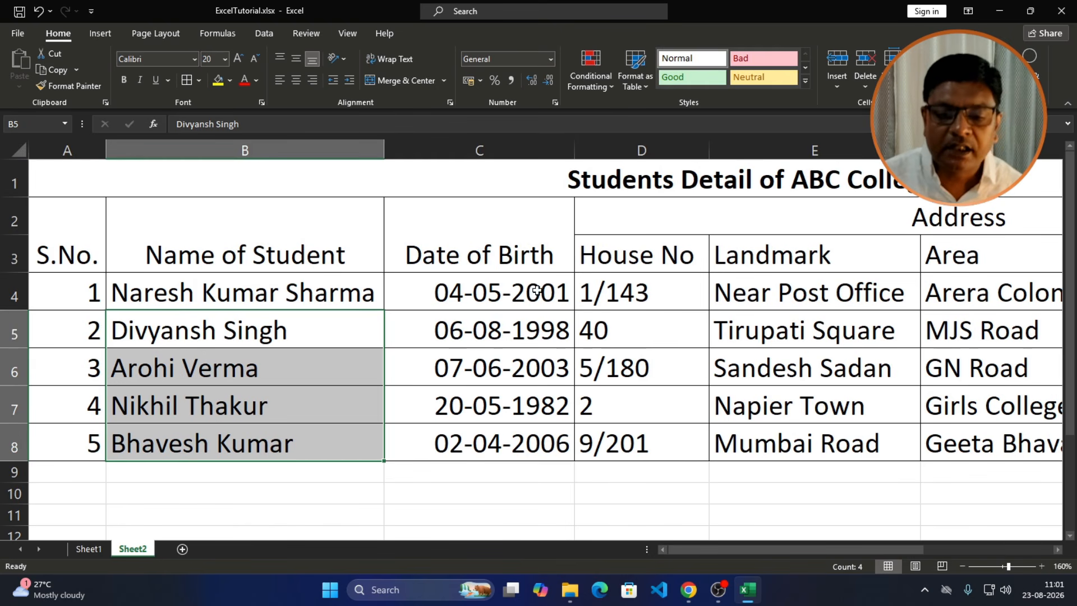
pyautogui.click(85, 548)
pyautogui.write('04-05-2001')
pyautogui.press('Return')
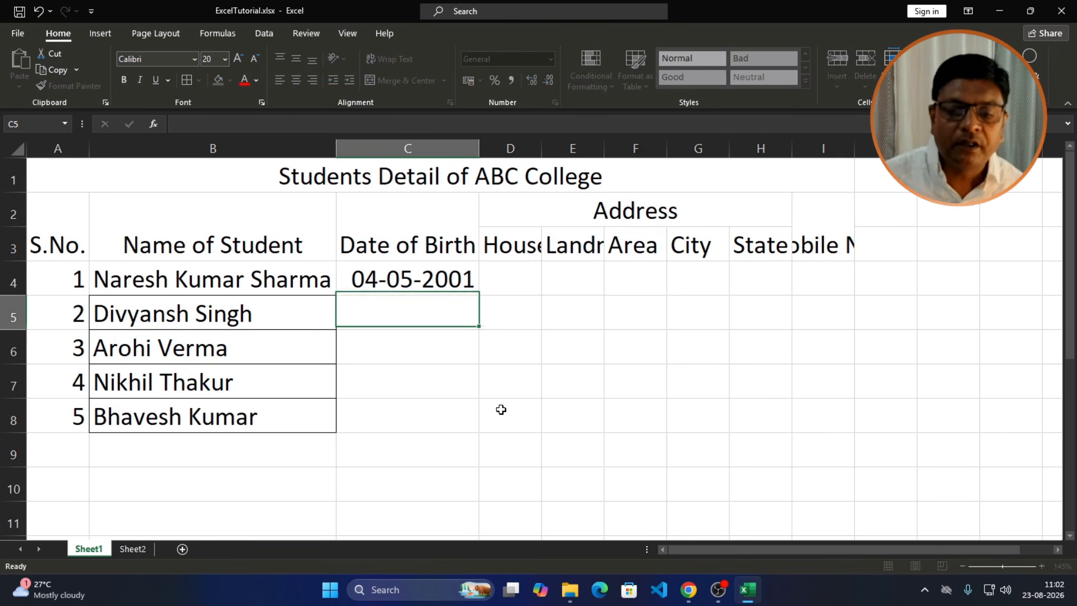
# Step: Widen column C further to leave extra room around the date in cell C4
pyautogui.click(392, 276)
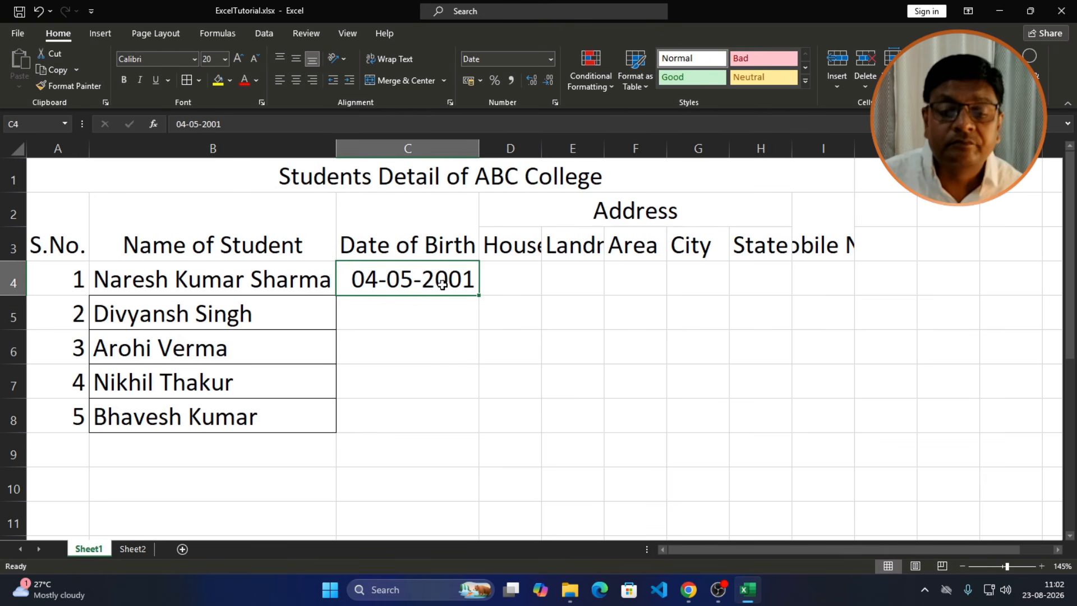
pyautogui.moveTo(479, 145); pyautogui.dragTo(527, 145)
pyautogui.click(430, 312)
pyautogui.click(427, 279)
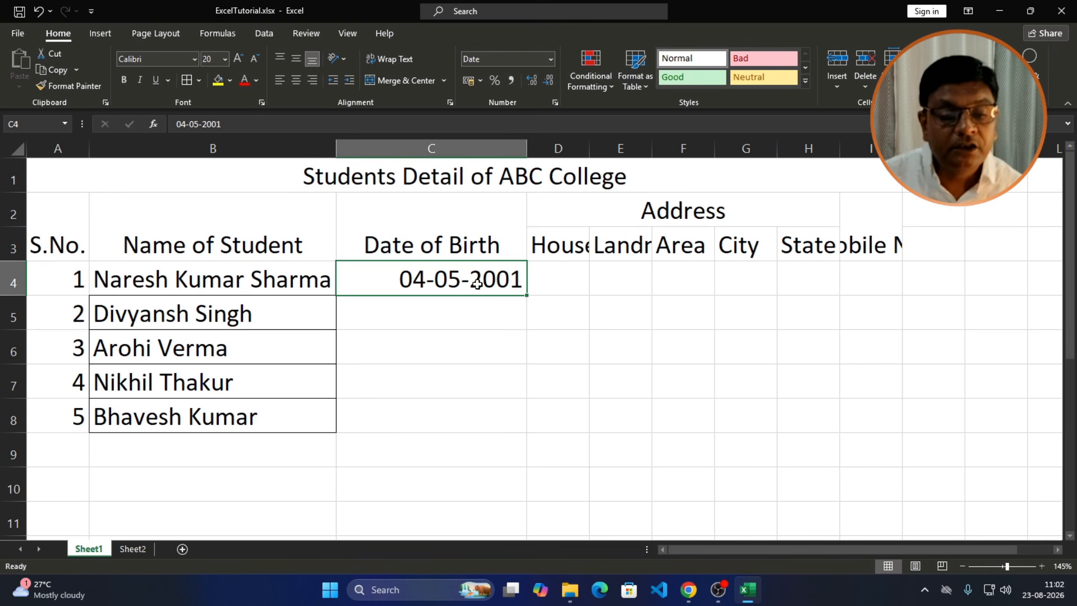
# Step: Copy the dates of birth of the second to fifth students from Sheet2 into cells C5:C8 of Sheet1
pyautogui.click(134, 549)
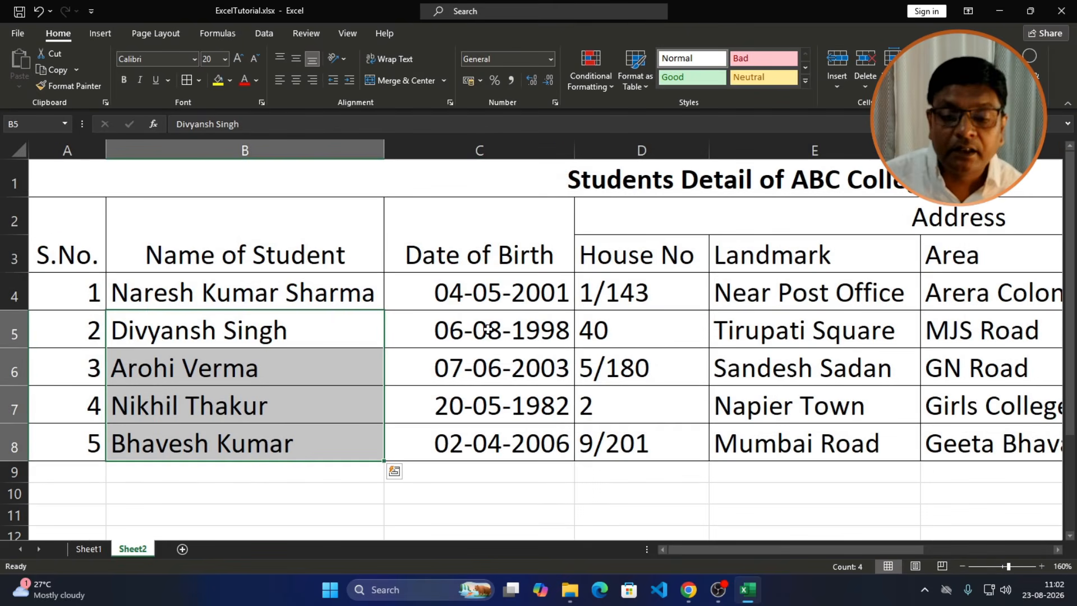
pyautogui.moveTo(487, 329); pyautogui.dragTo(488, 430)
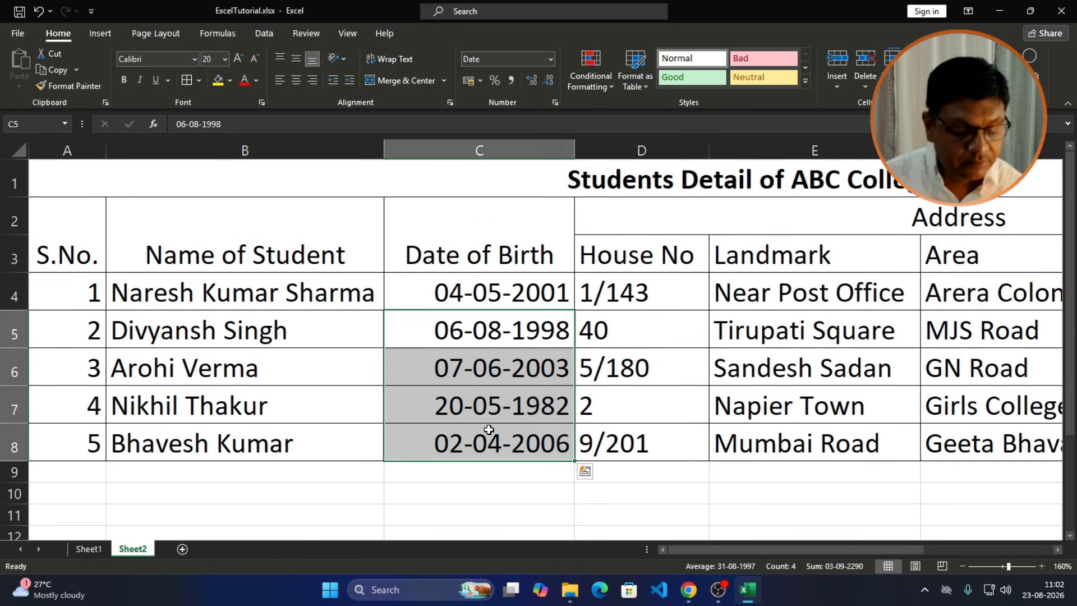
pyautogui.hotkey('ctrl', 'c')
pyautogui.hotkey('ctrl', 'q')
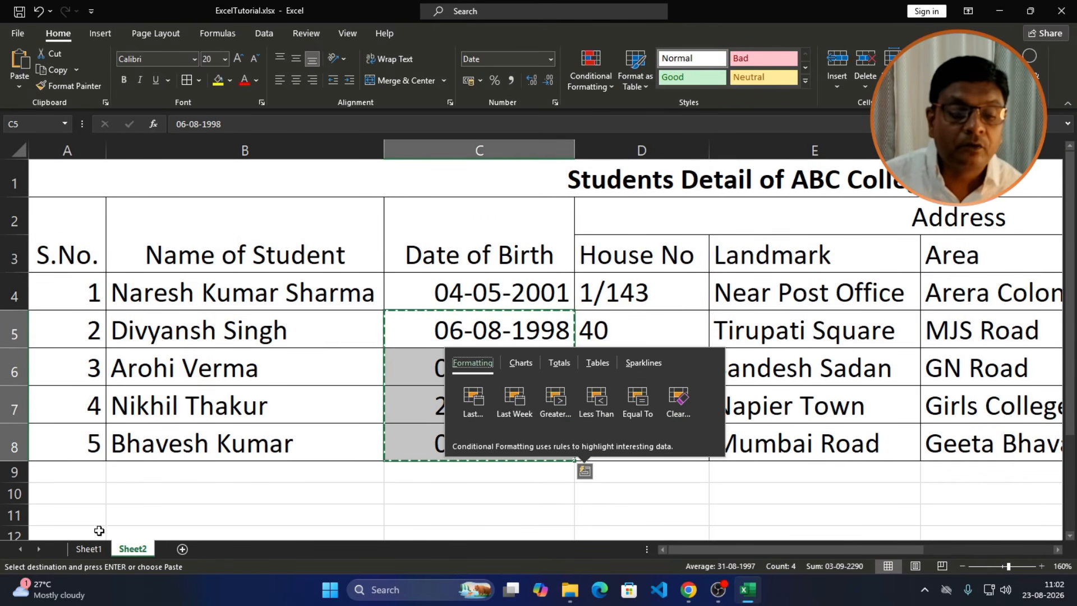
pyautogui.click(88, 549)
pyautogui.click(437, 305)
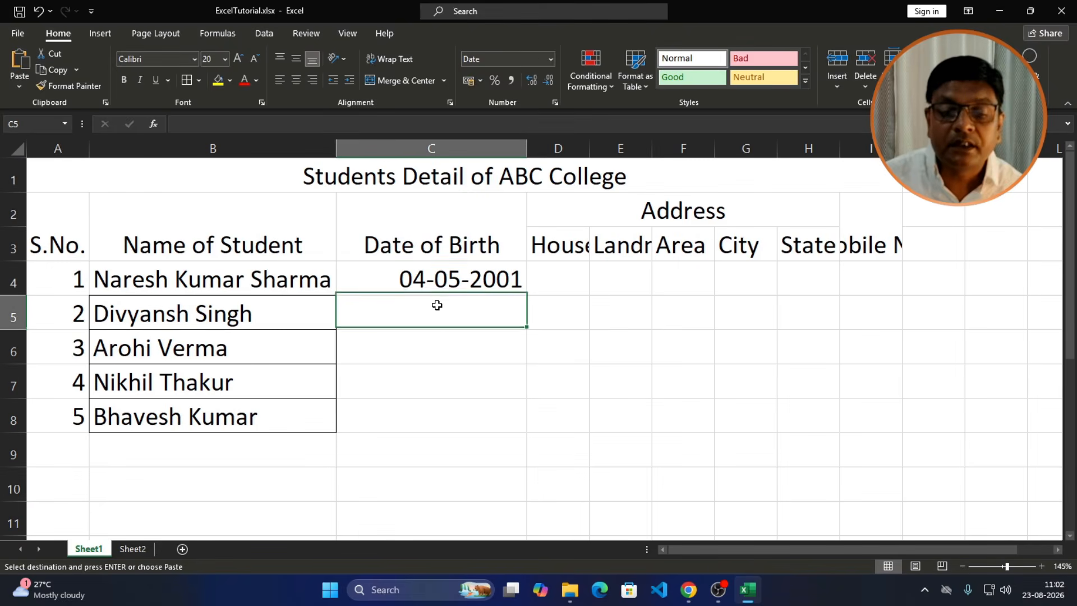
pyautogui.hotkey('ctrl', 'v')
# Step: Narrow column C on Sheet1 slightly and widen column D to fit the "House No" heading
pyautogui.click(581, 270)
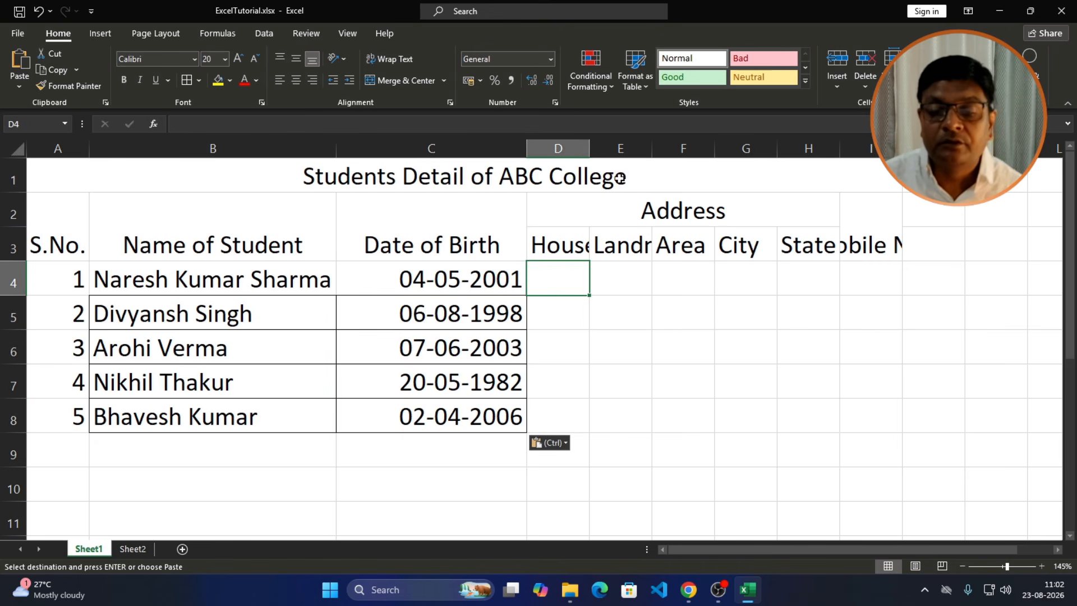
pyautogui.moveTo(525, 147); pyautogui.dragTo(494, 149)
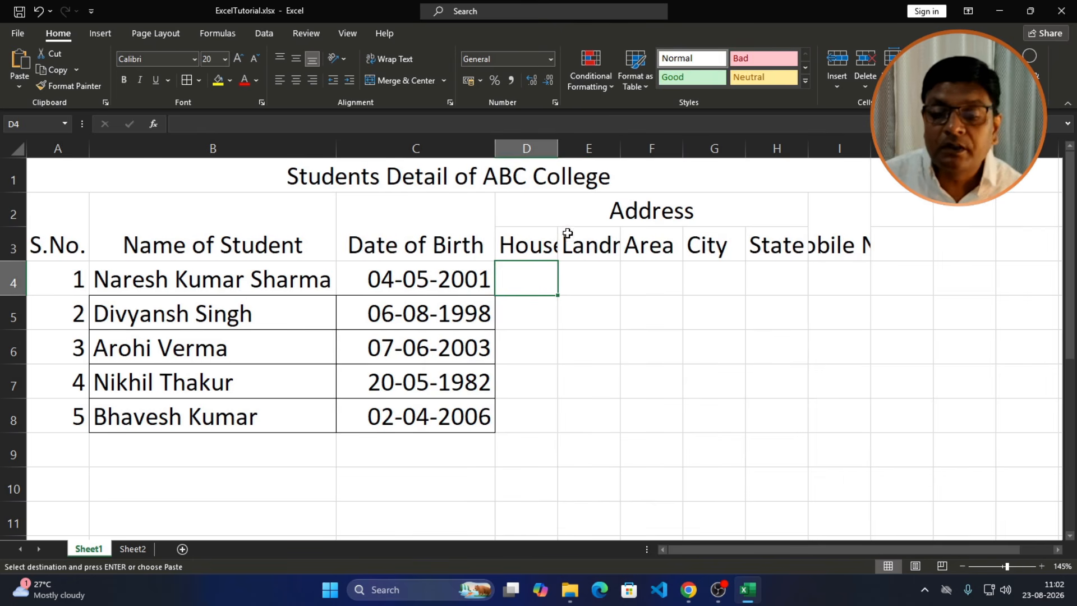
pyautogui.click(644, 218)
pyautogui.click(539, 251)
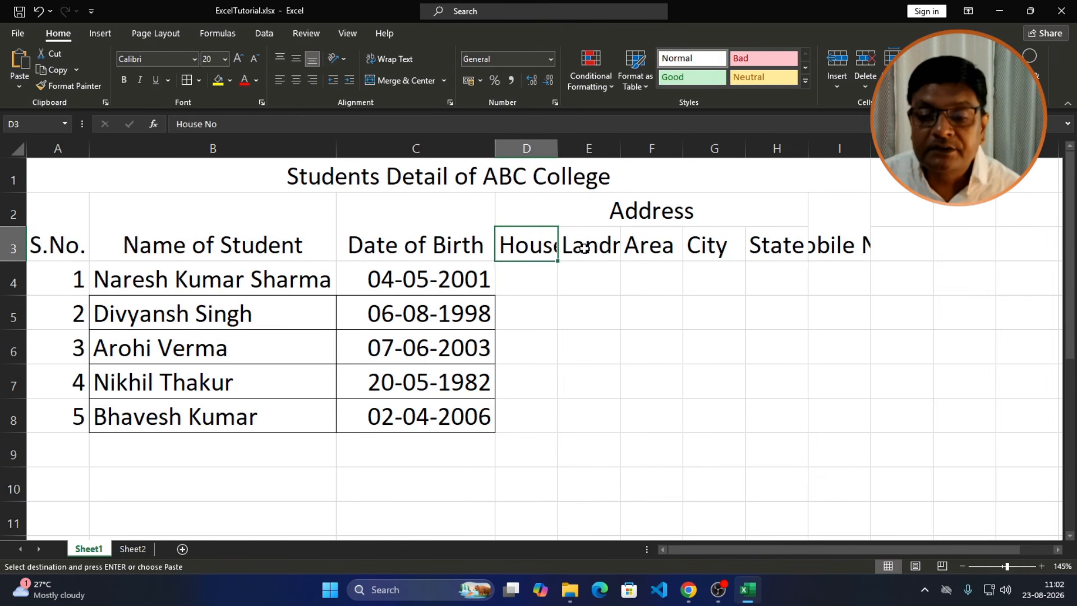
pyautogui.click(589, 247)
pyautogui.click(650, 246)
pyautogui.click(727, 248)
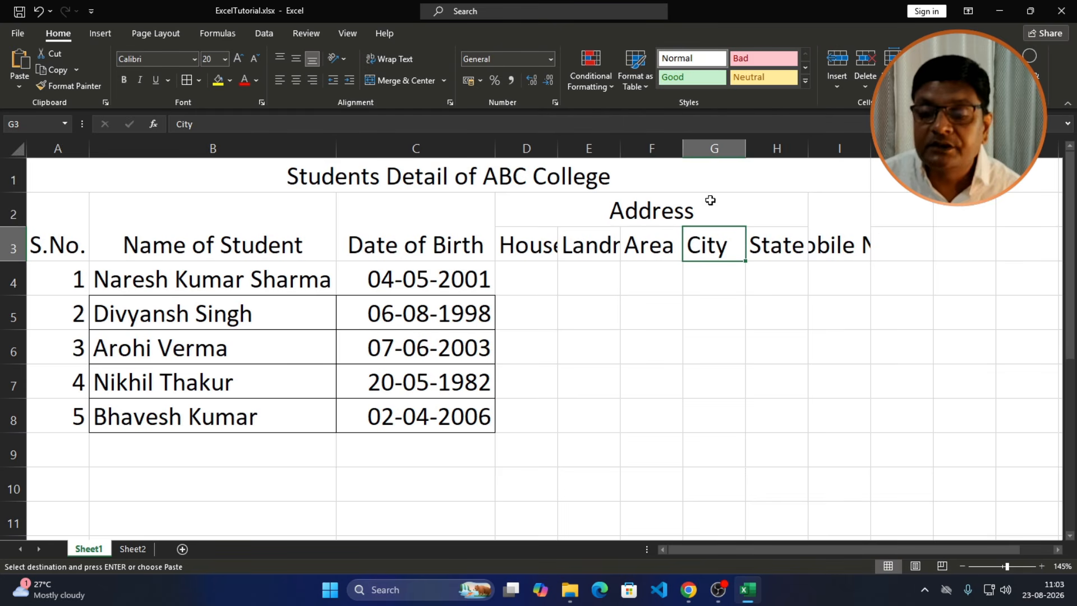
pyautogui.moveTo(557, 147); pyautogui.dragTo(605, 147)
# Step: Copy all five house numbers from Sheet2 into the House No column of Sheet1, starting at cell D4
pyautogui.click(556, 280)
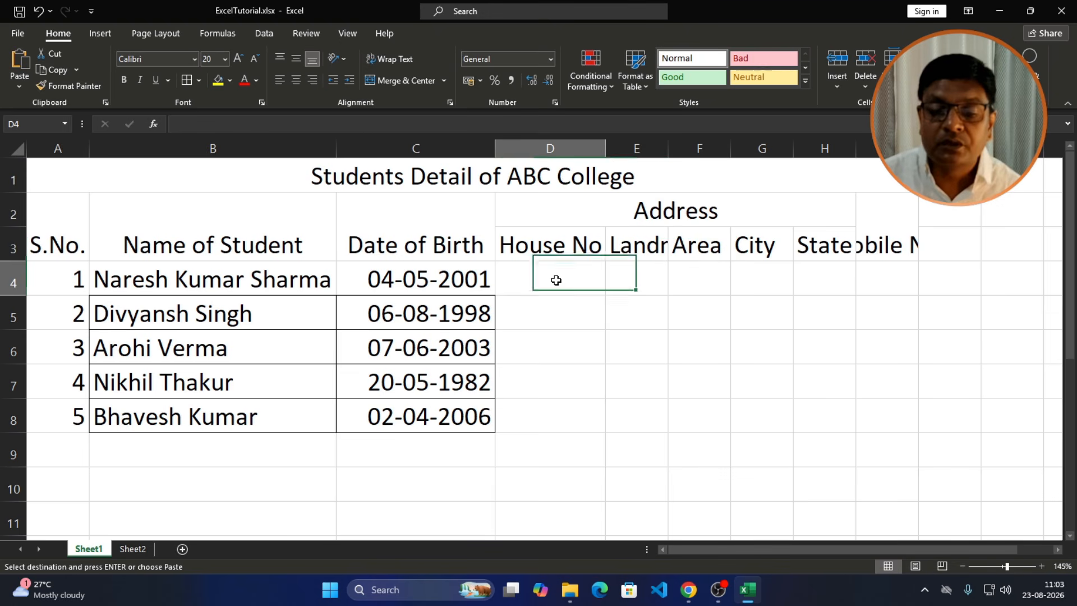
pyautogui.click(125, 550)
pyautogui.click(630, 292)
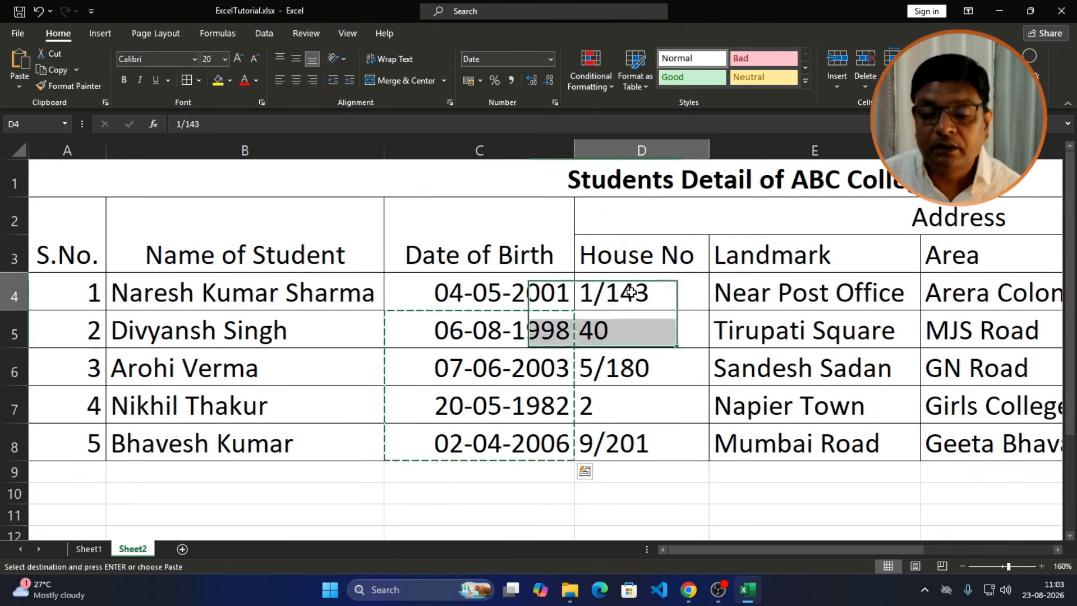
pyautogui.moveTo(630, 292); pyautogui.dragTo(615, 438)
pyautogui.hotkey('ctrl', 'c')
pyautogui.click(80, 550)
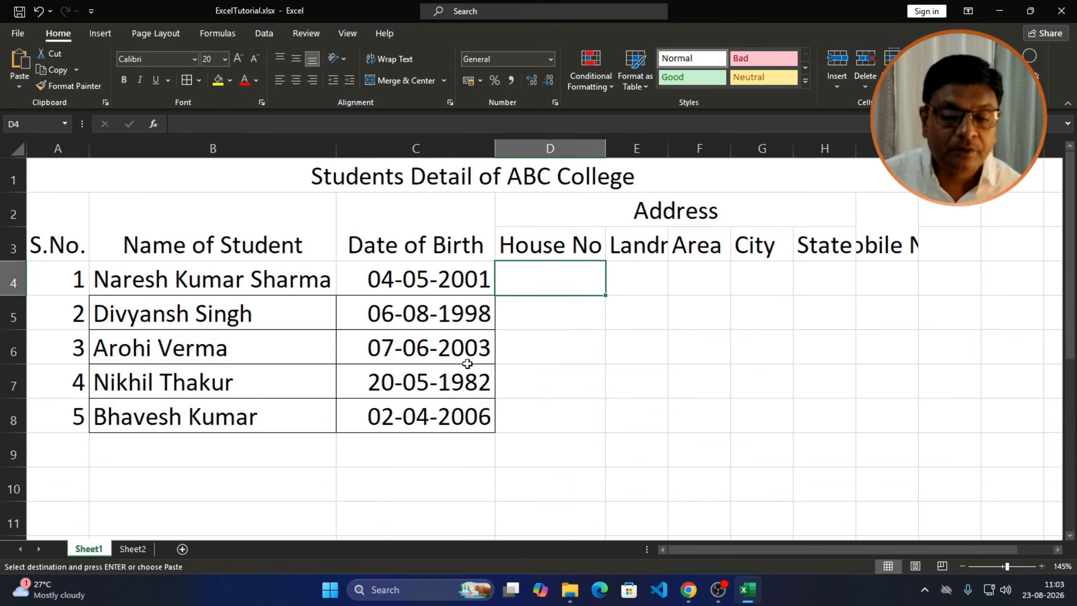
pyautogui.hotkey('ctrl', 'v')
# Step: Widen column E on Sheet1 to fit the "Landmark" heading and copy the five landmarks from Sheet2 into it, starting at E4
pyautogui.click(623, 284)
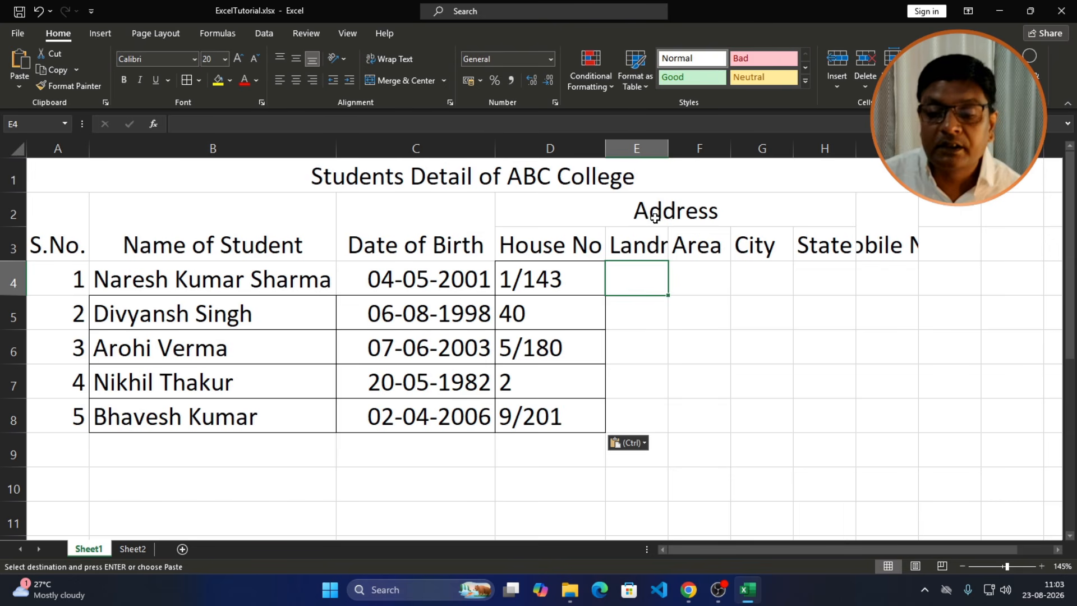
pyautogui.moveTo(668, 149); pyautogui.dragTo(756, 156)
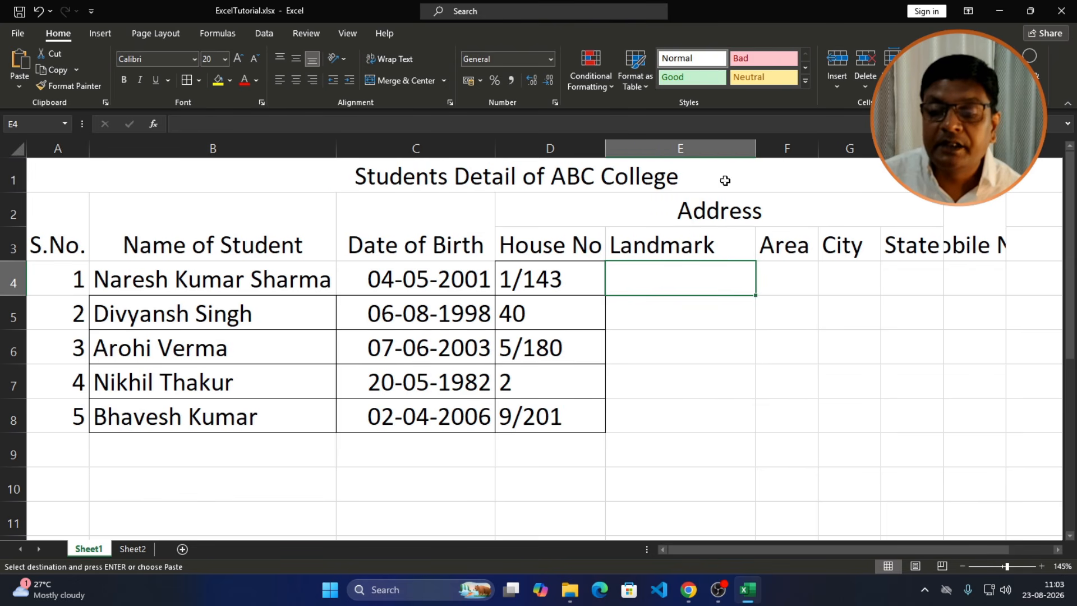
pyautogui.click(133, 549)
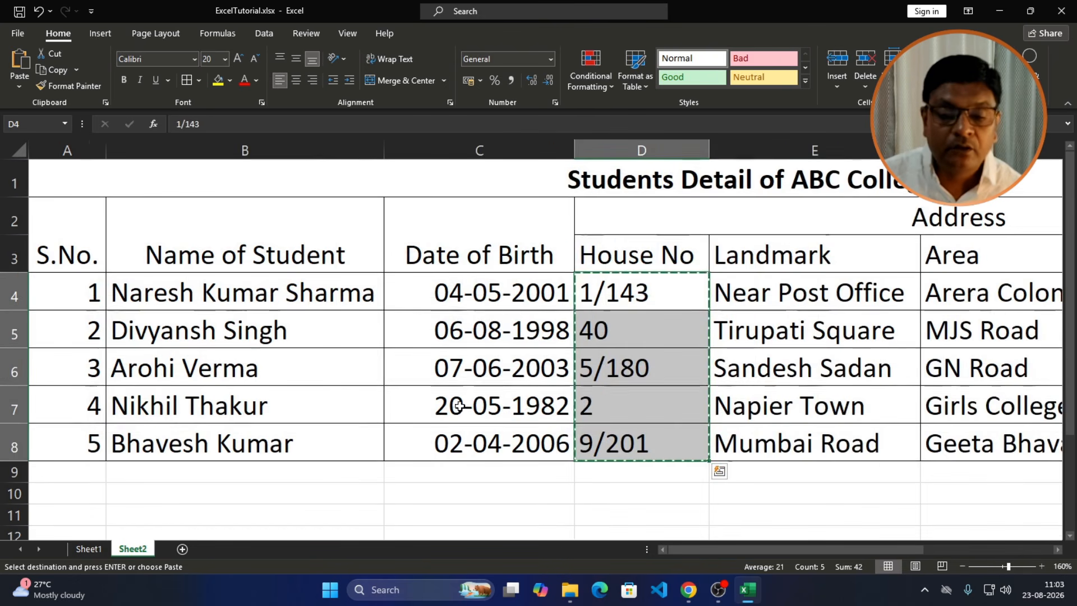
pyautogui.moveTo(747, 286); pyautogui.dragTo(760, 434)
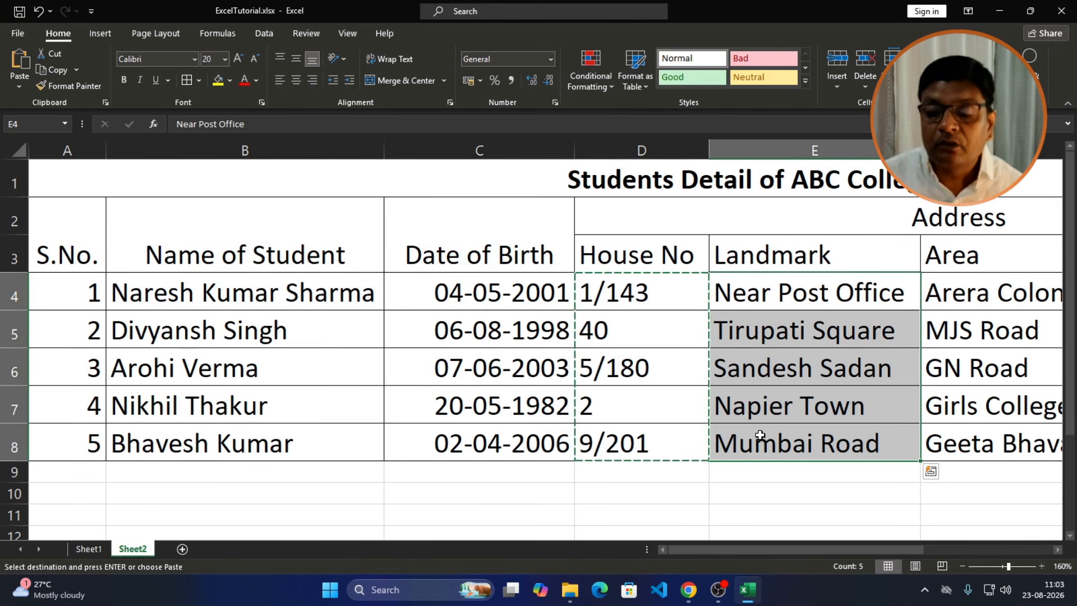
pyautogui.hotkey('ctrl', 'c')
pyautogui.click(87, 548)
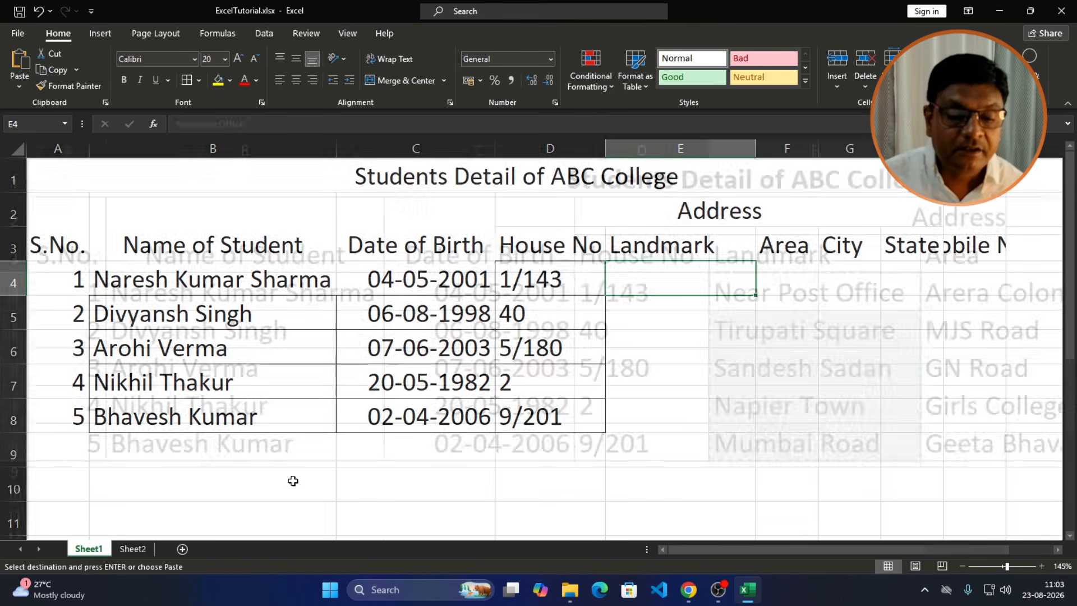
pyautogui.hotkey('ctrl', 'v')
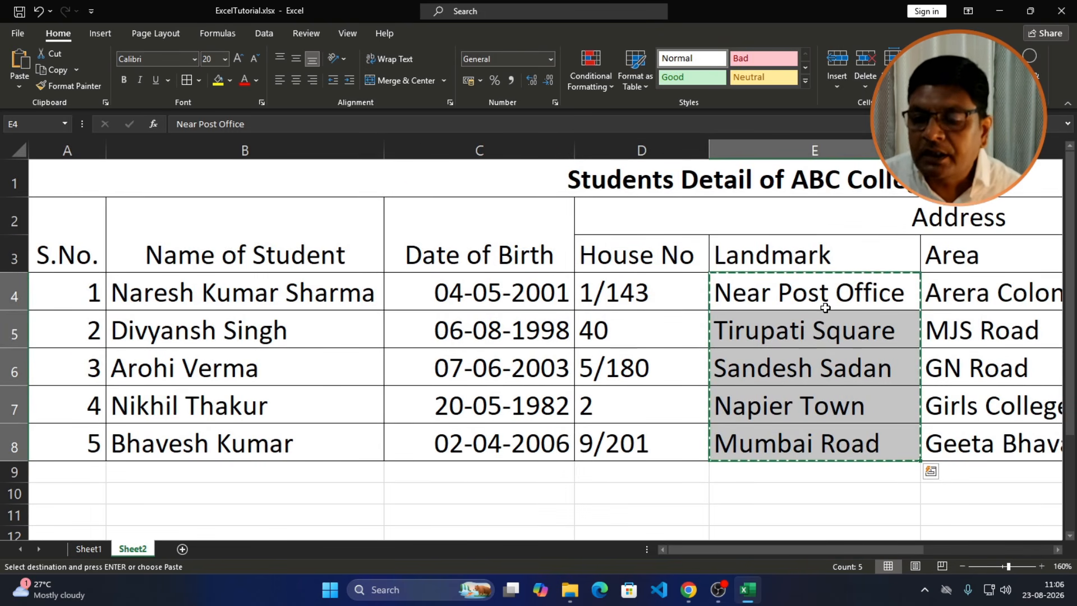
# Step: Move the Area, City and State entries in F4:H8 of Sheet2 to Sheet1, starting at cell F4
pyautogui.click(957, 278)
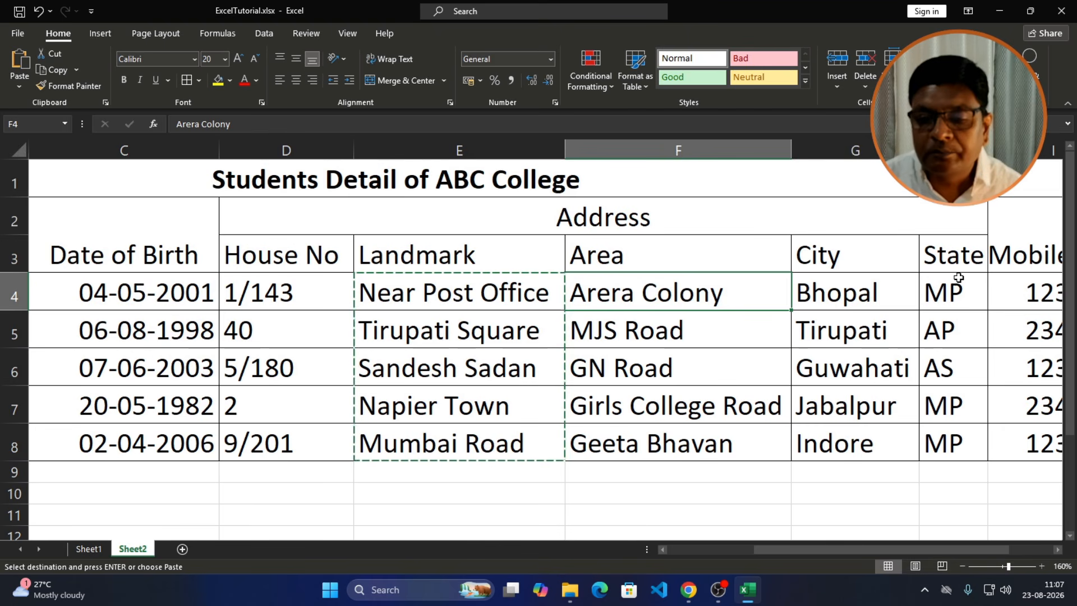
pyautogui.moveTo(783, 290)
pyautogui.mouseDown()
pyautogui.moveTo(957, 300)
pyautogui.moveTo(956, 440)
pyautogui.mouseUp()
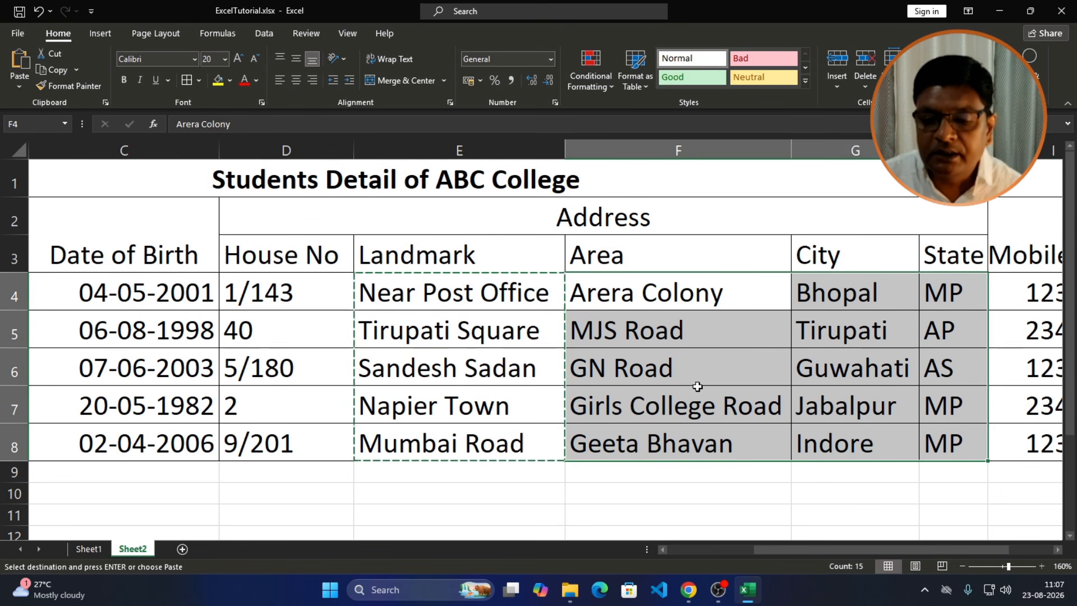
pyautogui.click(87, 551)
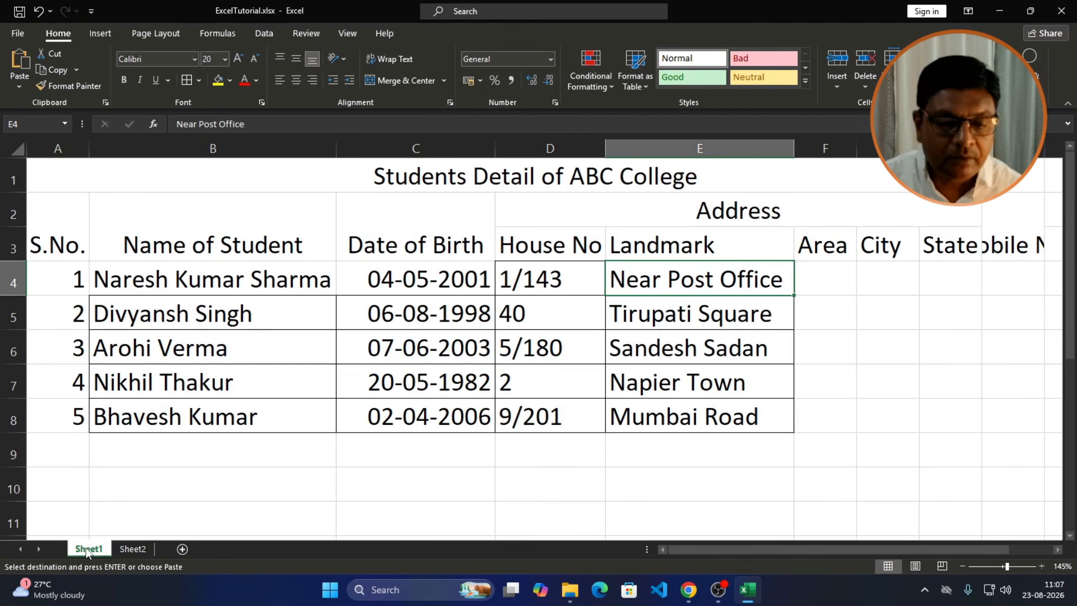
pyautogui.click(816, 276)
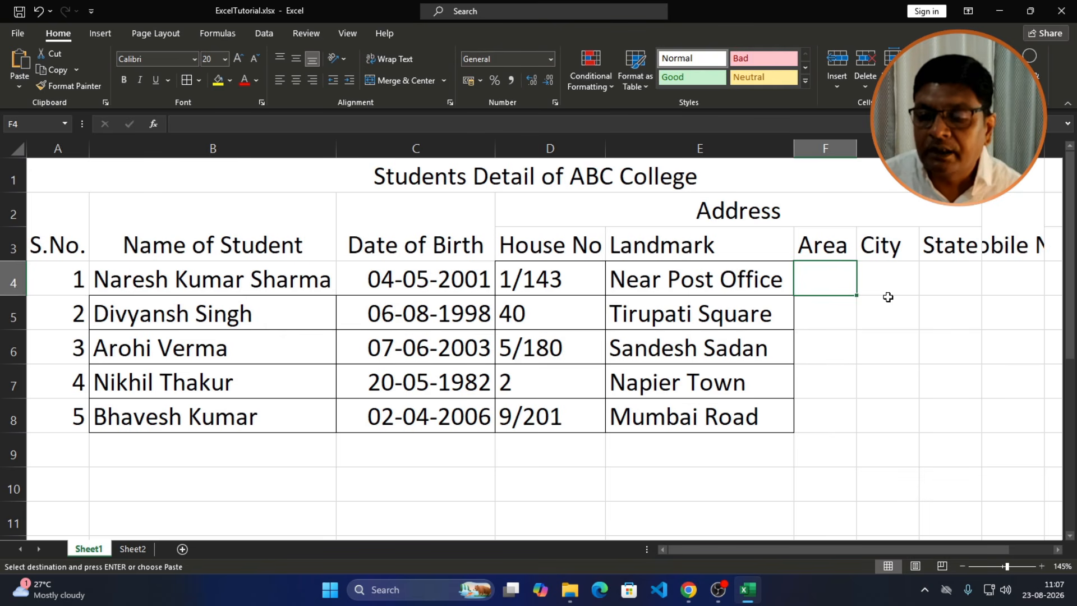
pyautogui.press('Return')
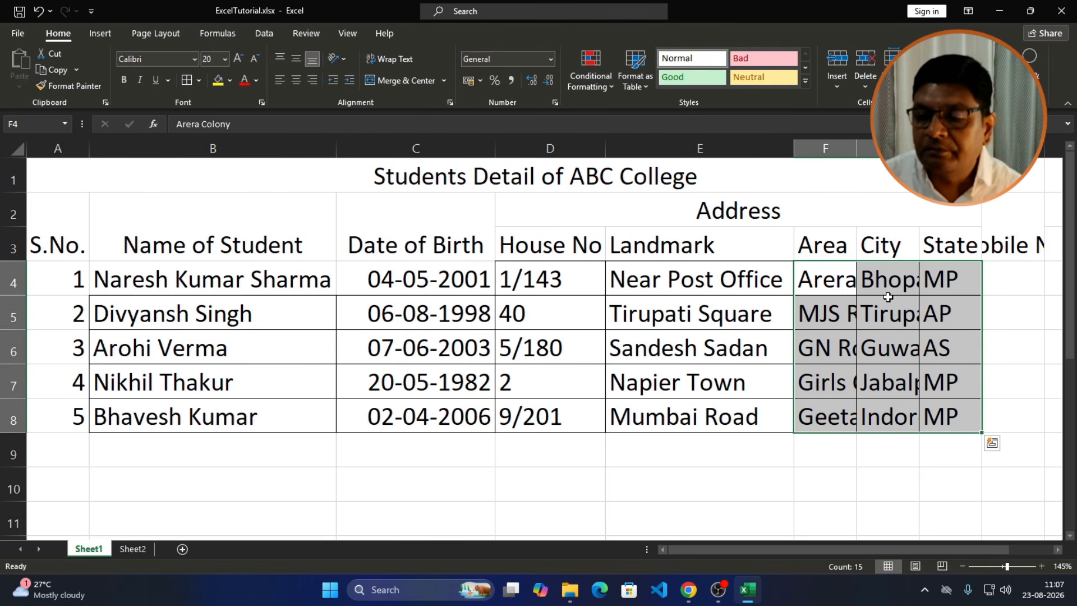
# Step: Widen columns F to I on Sheet1 to fit the area, city and state entries and the "Mobile No." heading
pyautogui.click(889, 282)
pyautogui.moveTo(852, 151); pyautogui.dragTo(919, 152)
pyautogui.moveTo(803, 546); pyautogui.dragTo(877, 554)
pyautogui.moveTo(855, 147); pyautogui.dragTo(1042, 147)
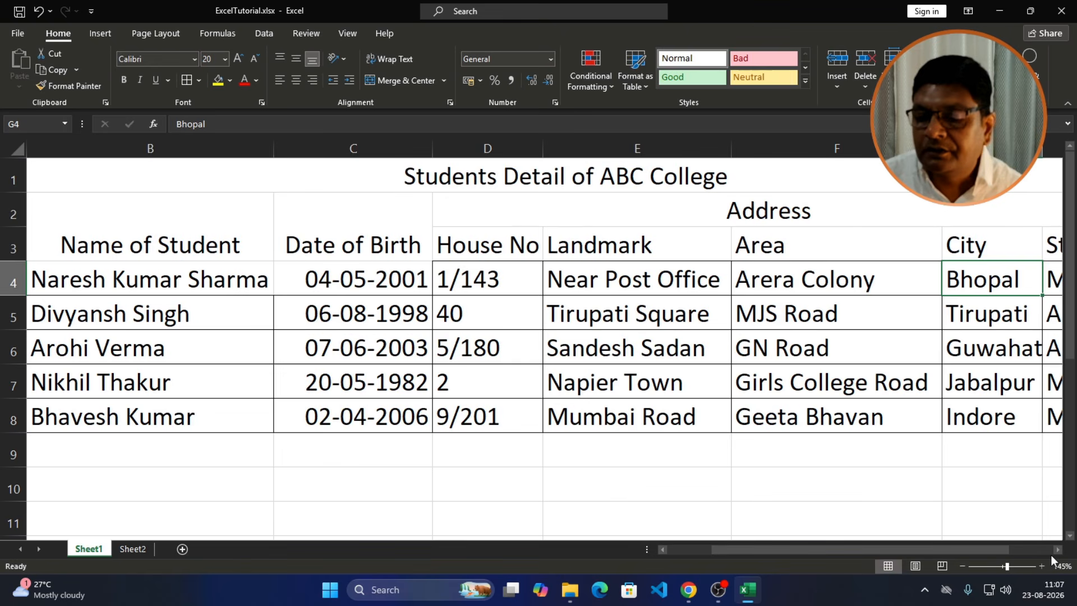
pyautogui.click(1058, 550)
pyautogui.click(1058, 550)
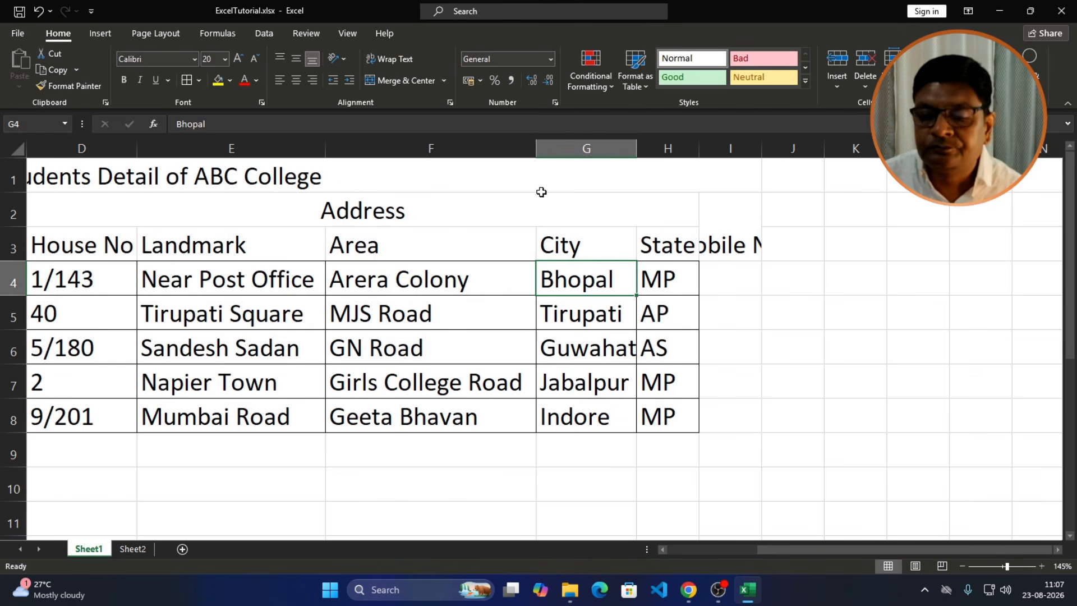
pyautogui.moveTo(637, 148); pyautogui.dragTo(843, 151)
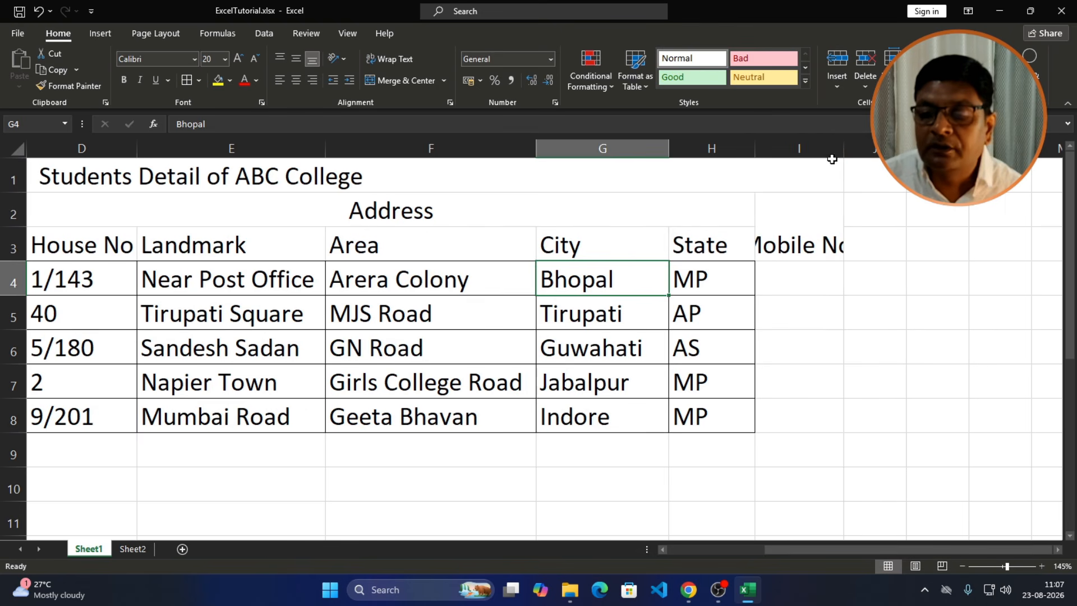
pyautogui.doubleClick(844, 146)
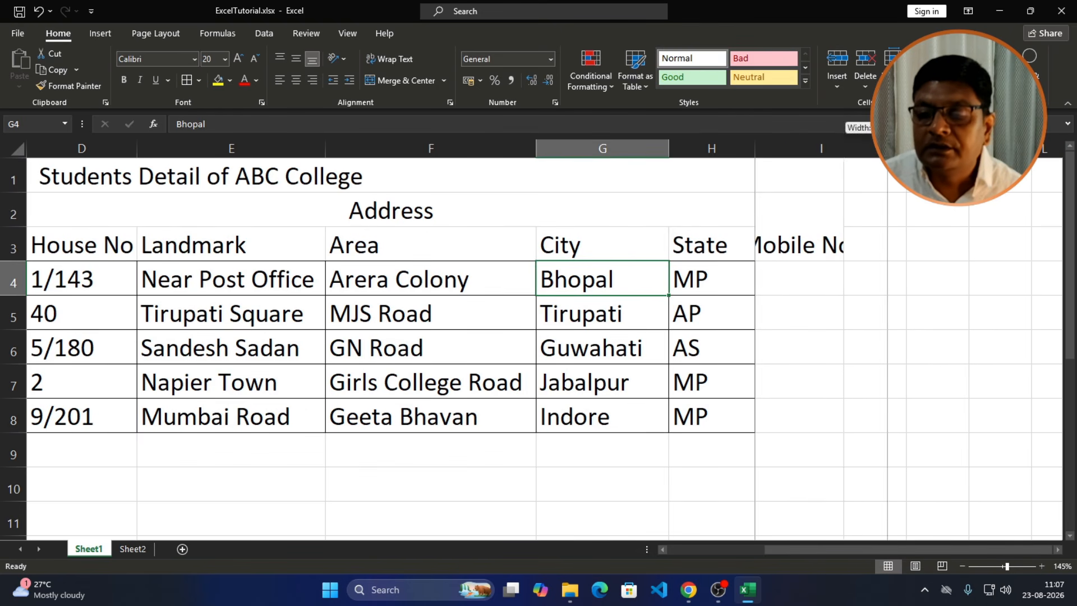
# Step: Copy the five students' mobile numbers from Sheet2 into cells I4:I8 of Sheet1
pyautogui.click(143, 550)
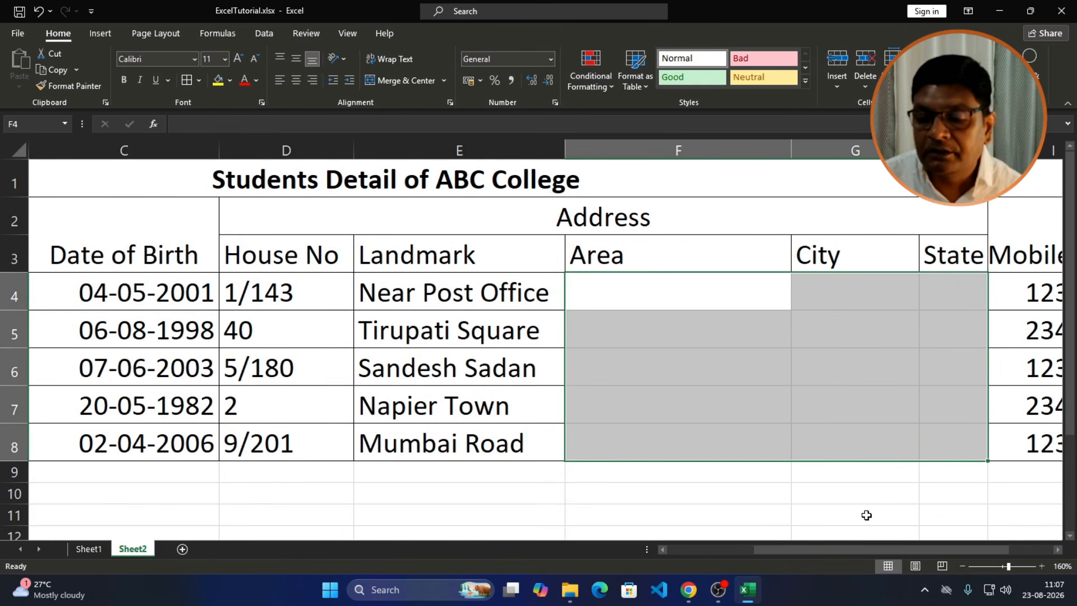
pyautogui.moveTo(858, 546); pyautogui.dragTo(909, 553)
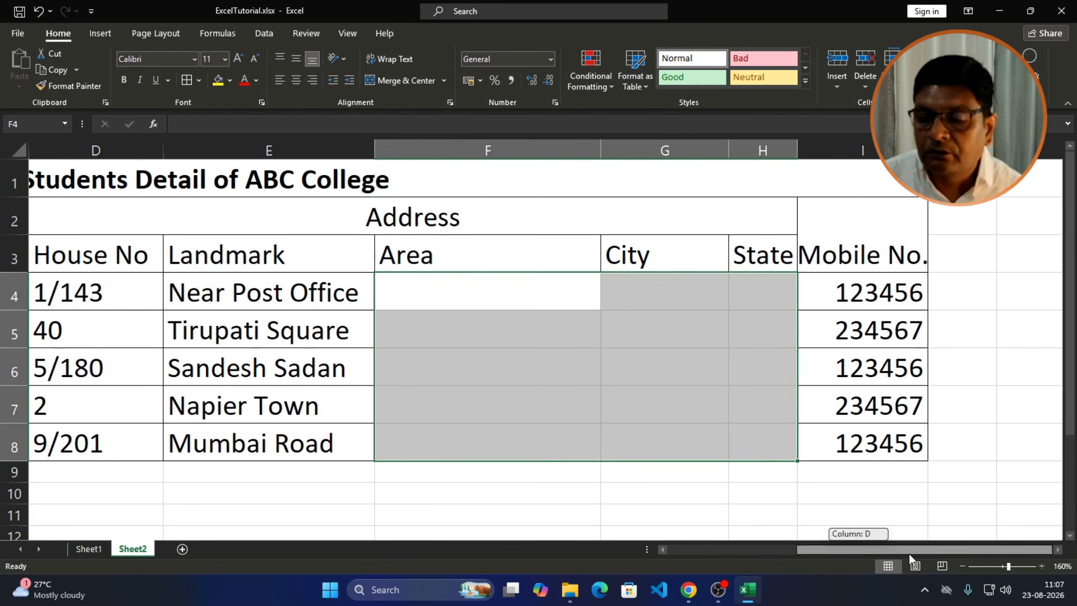
pyautogui.click(857, 290)
pyautogui.moveTo(856, 289); pyautogui.dragTo(846, 414)
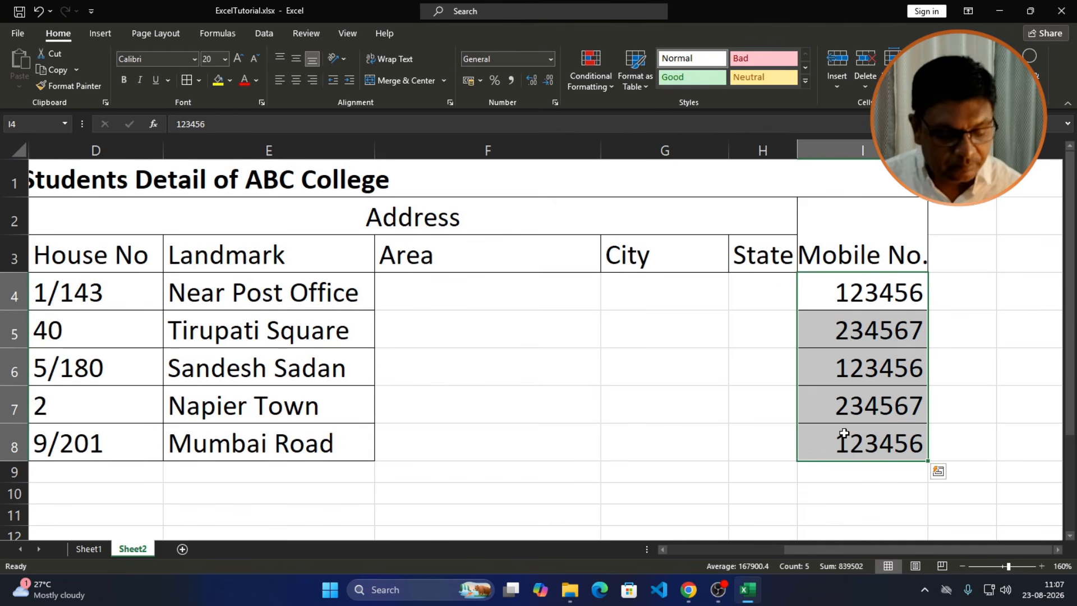
pyautogui.hotkey('ctrl', 'c')
pyautogui.click(102, 549)
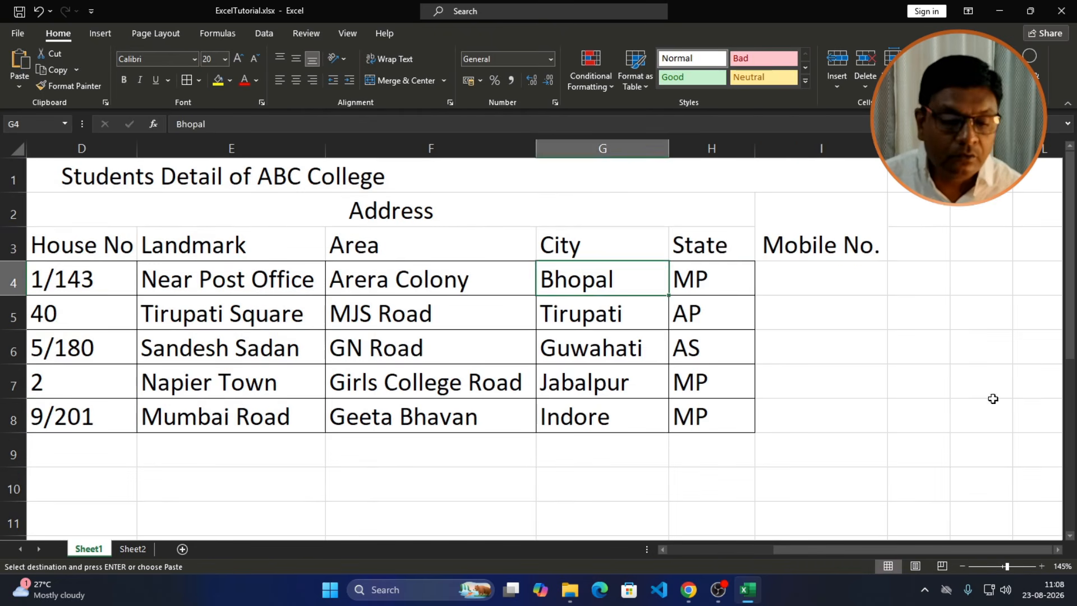
pyautogui.click(804, 287)
pyautogui.hotkey('ctrl', 'v')
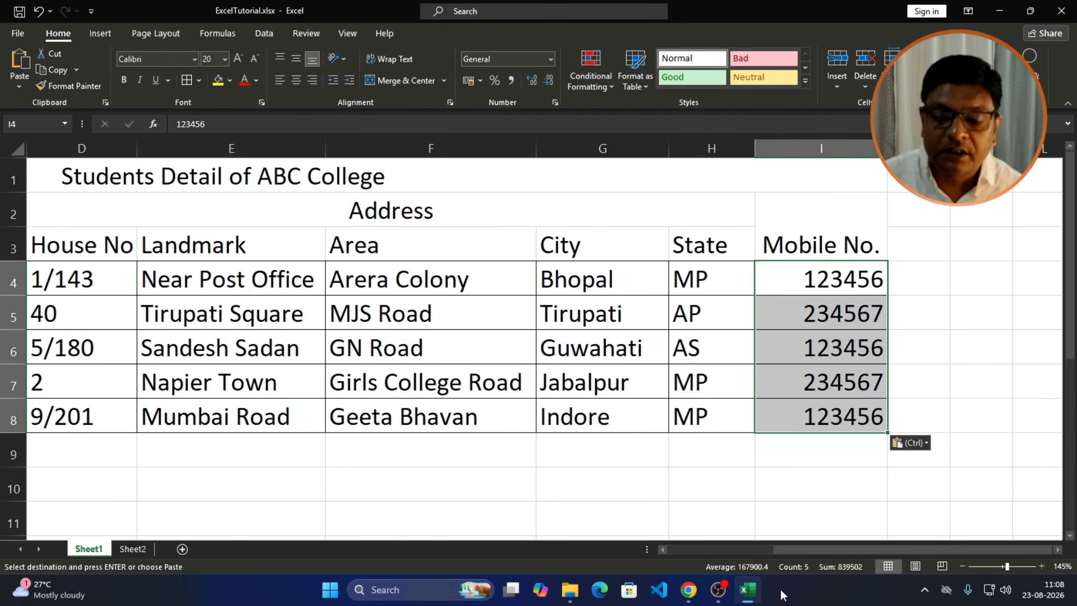
# Step: Zoom Sheet1 out to 85% to review the whole student table from S.No. to Mobile No
pyautogui.moveTo(722, 592)
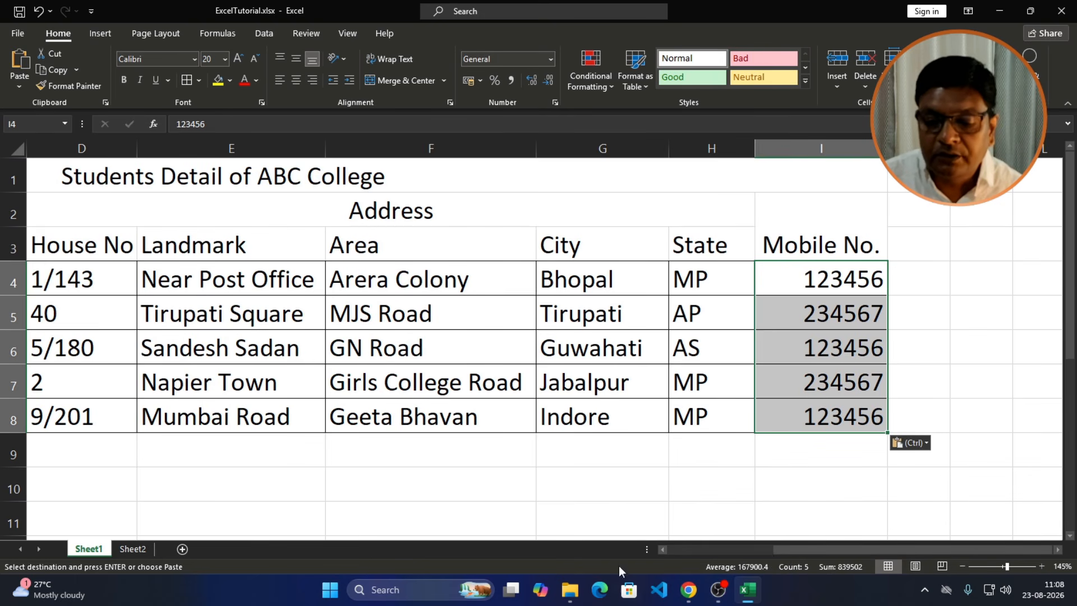
pyautogui.moveTo(816, 546); pyautogui.dragTo(672, 547)
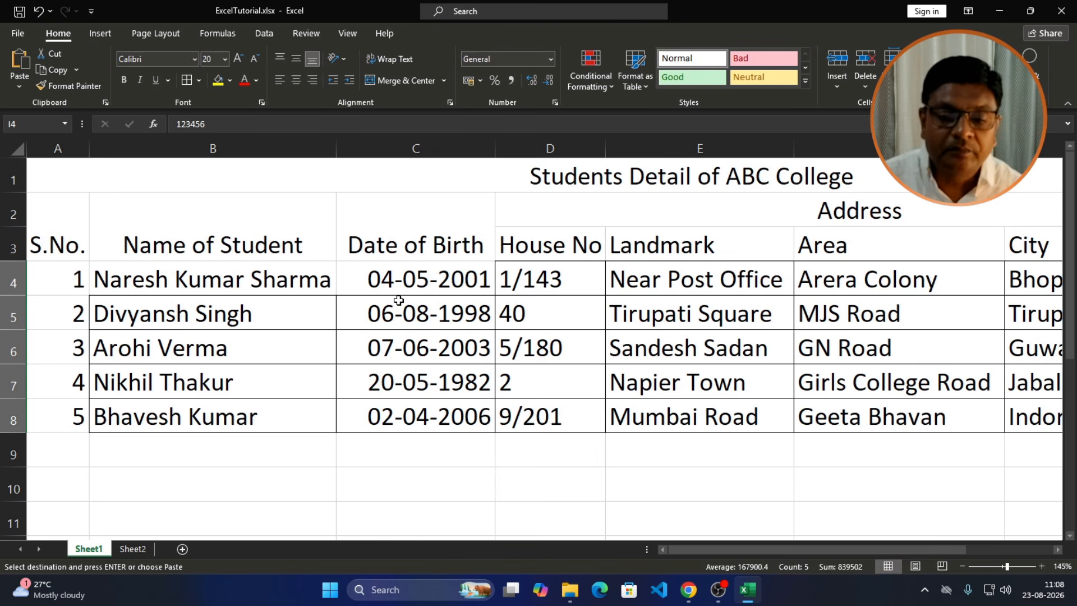
pyautogui.keyDown('ctrl'); pyautogui.scroll(-5, 440, 269); pyautogui.keyUp('ctrl')
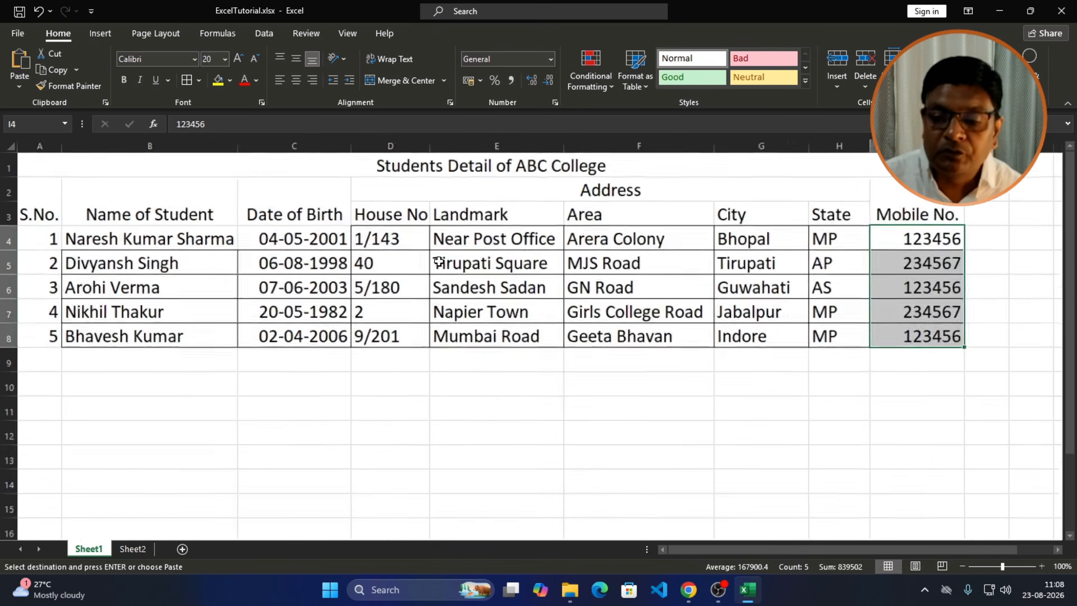
pyautogui.keyDown('ctrl'); pyautogui.scroll(1, 424, 308); pyautogui.keyUp('ctrl')
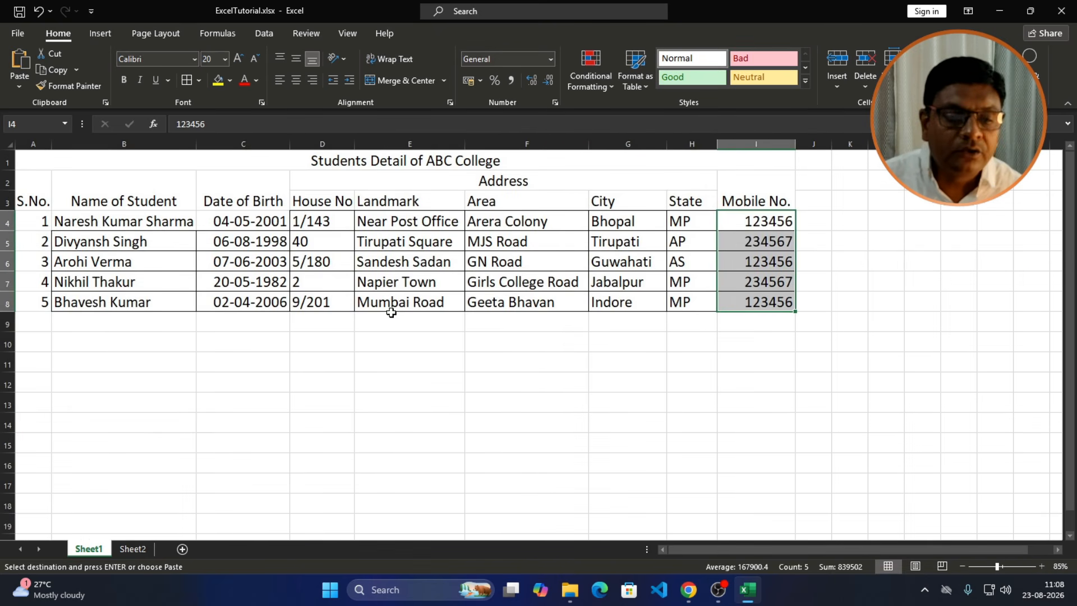
# Step: Apply All Borders to the headings and student data in A2:I8 of Sheet1
pyautogui.click(391, 315)
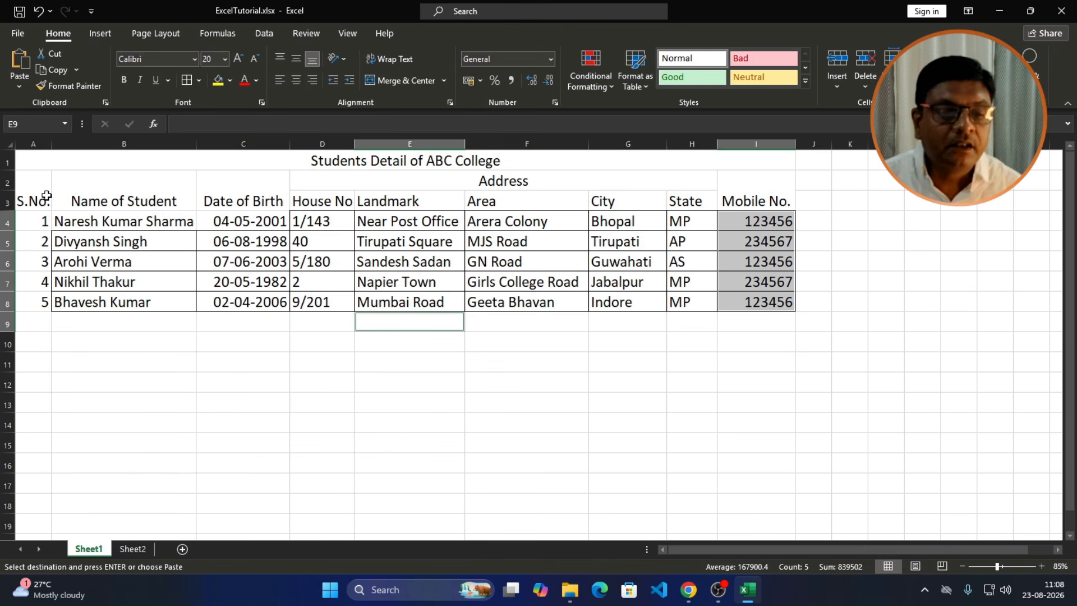
pyautogui.click(723, 264)
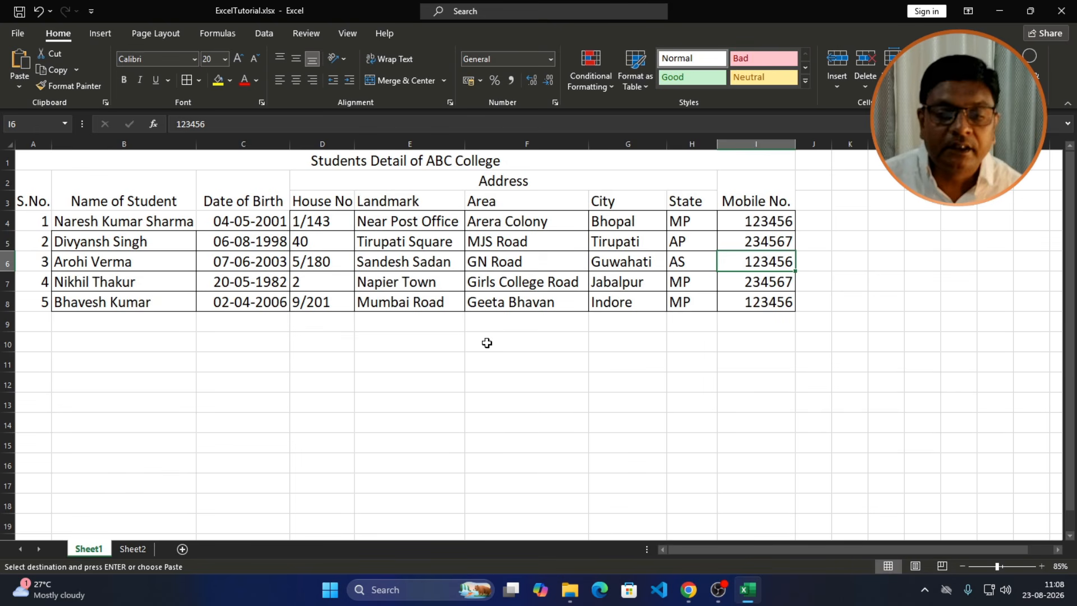
pyautogui.click(32, 182)
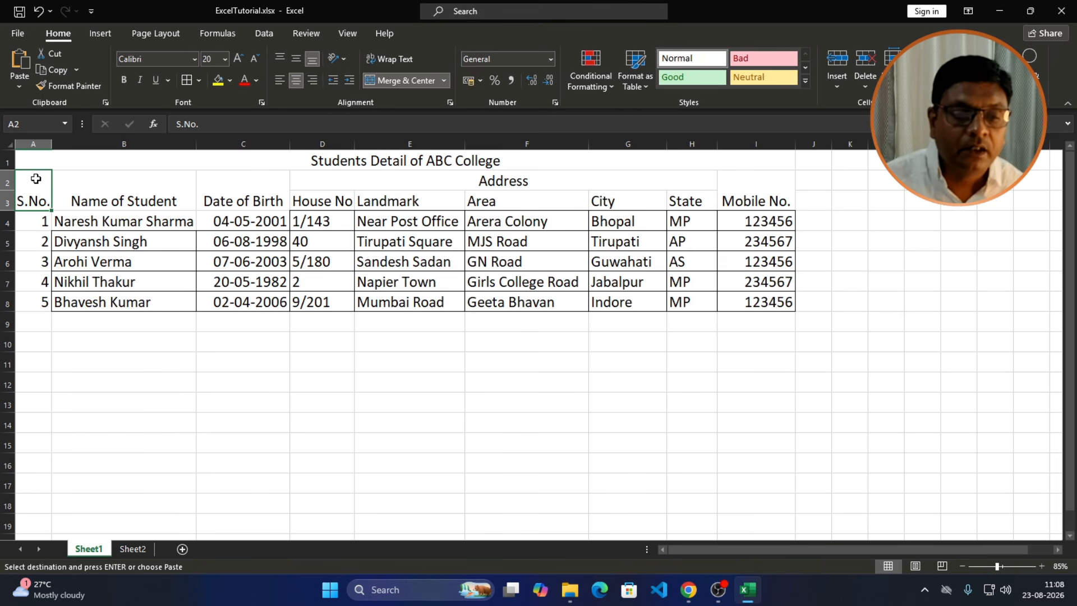
pyautogui.moveTo(34, 176); pyautogui.dragTo(757, 293)
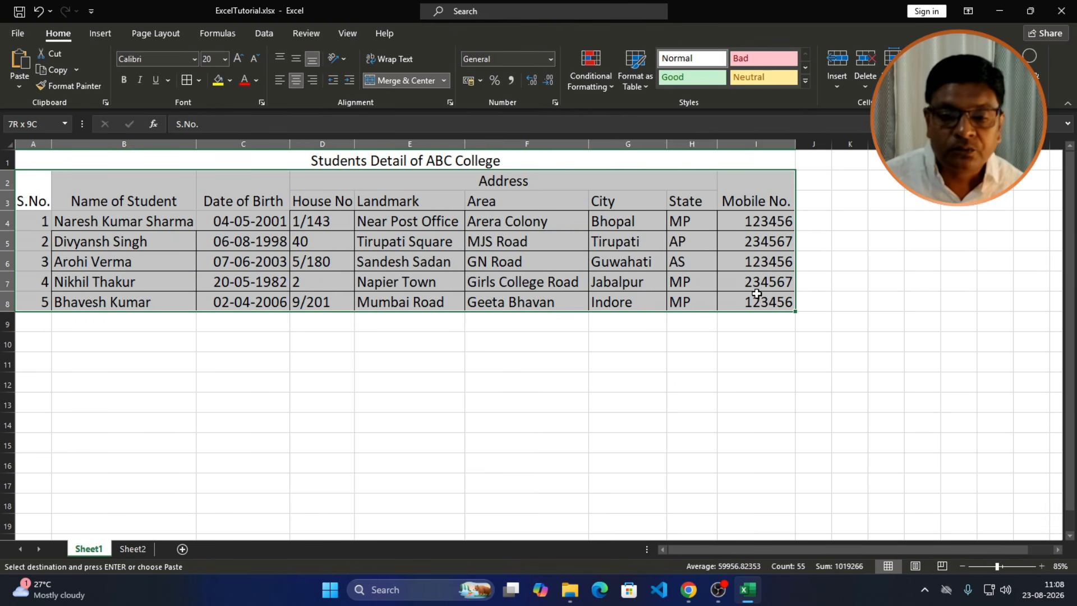
pyautogui.moveTo(756, 293); pyautogui.dragTo(757, 293)
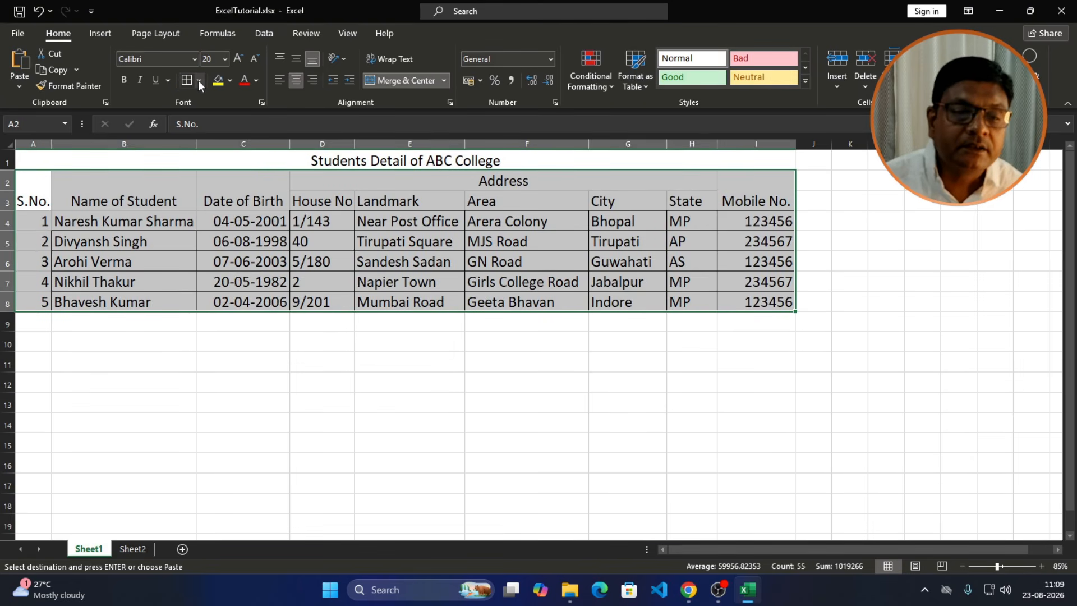
pyautogui.click(198, 82)
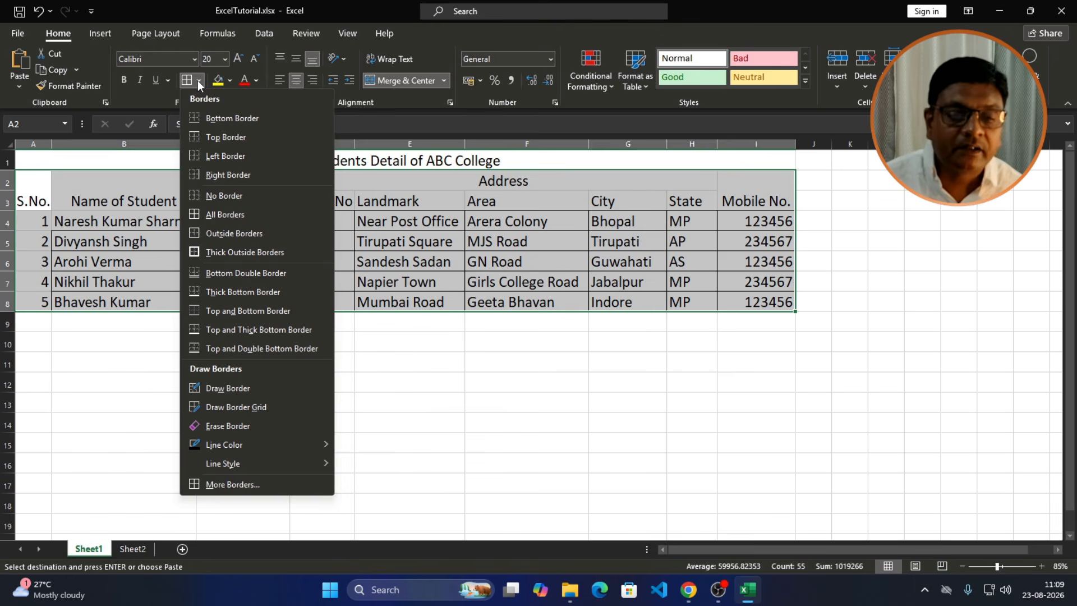
pyautogui.click(220, 213)
pyautogui.click(463, 350)
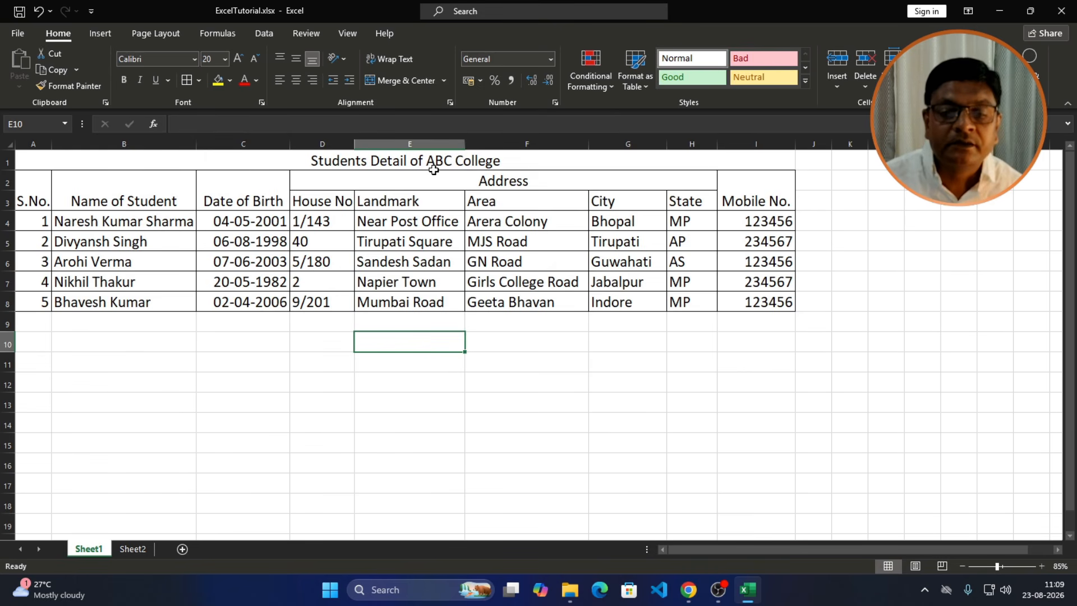
# Step: Select the whole table A1:I8, including the title row, and open its border settings in Format Cells
pyautogui.click(398, 159)
pyautogui.moveTo(398, 158); pyautogui.dragTo(391, 303)
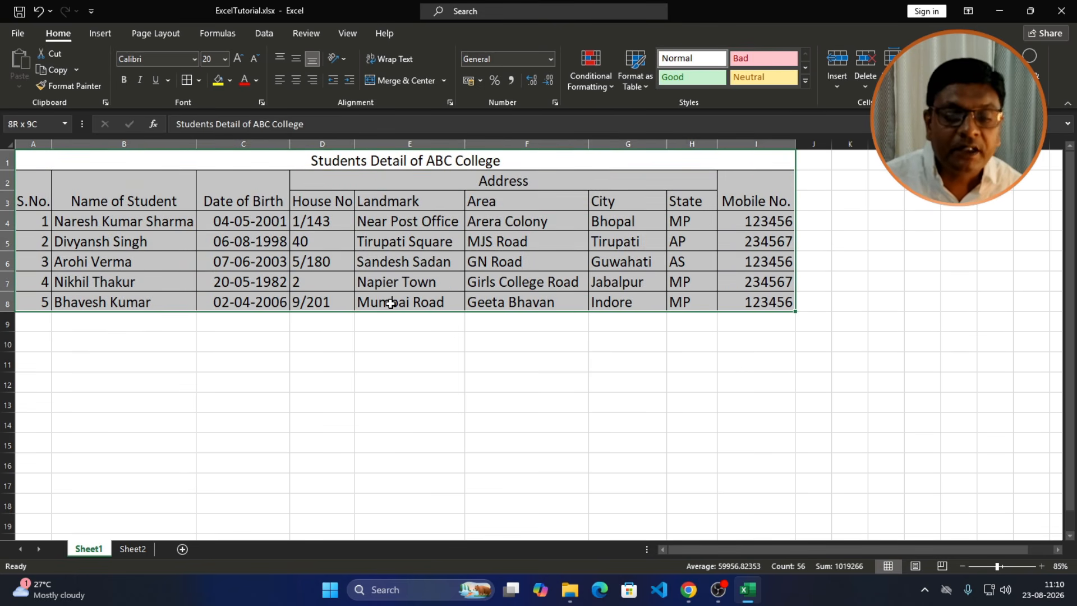
pyautogui.click(392, 166)
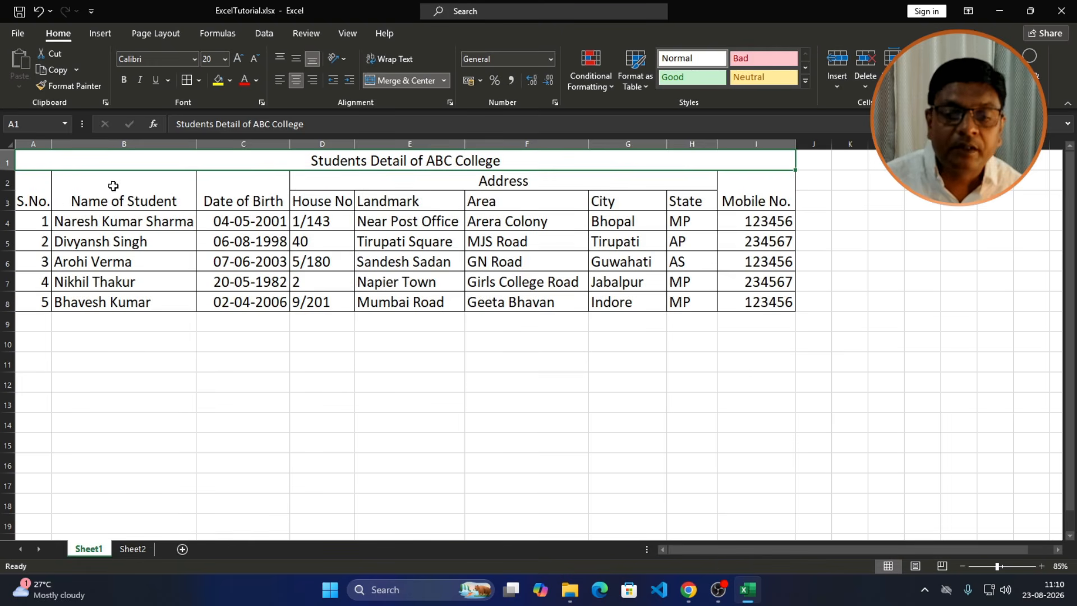
pyautogui.moveTo(328, 167); pyautogui.dragTo(397, 301)
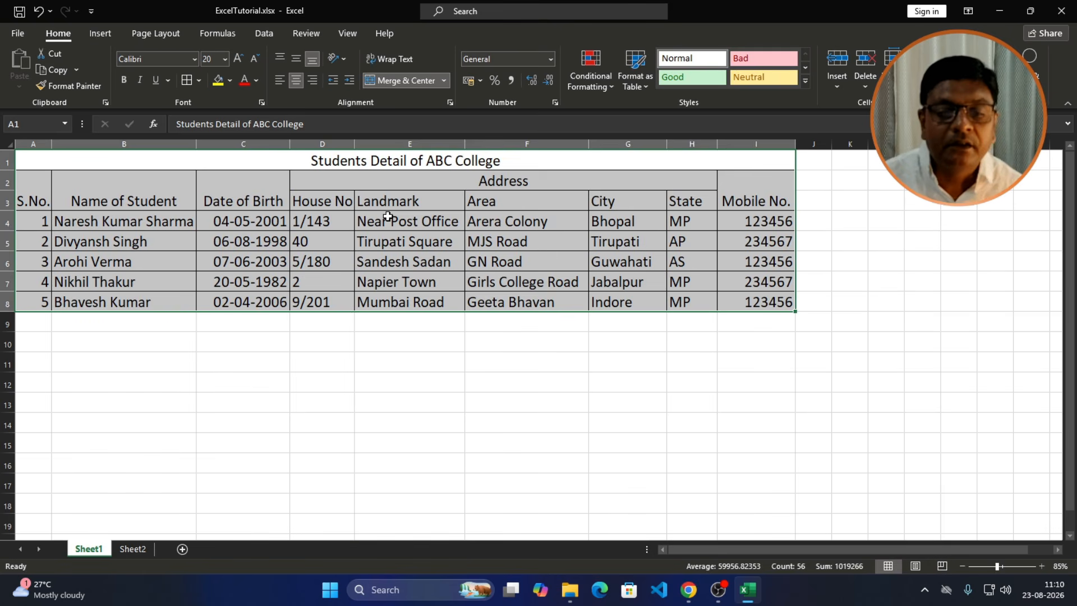
pyautogui.click(201, 80)
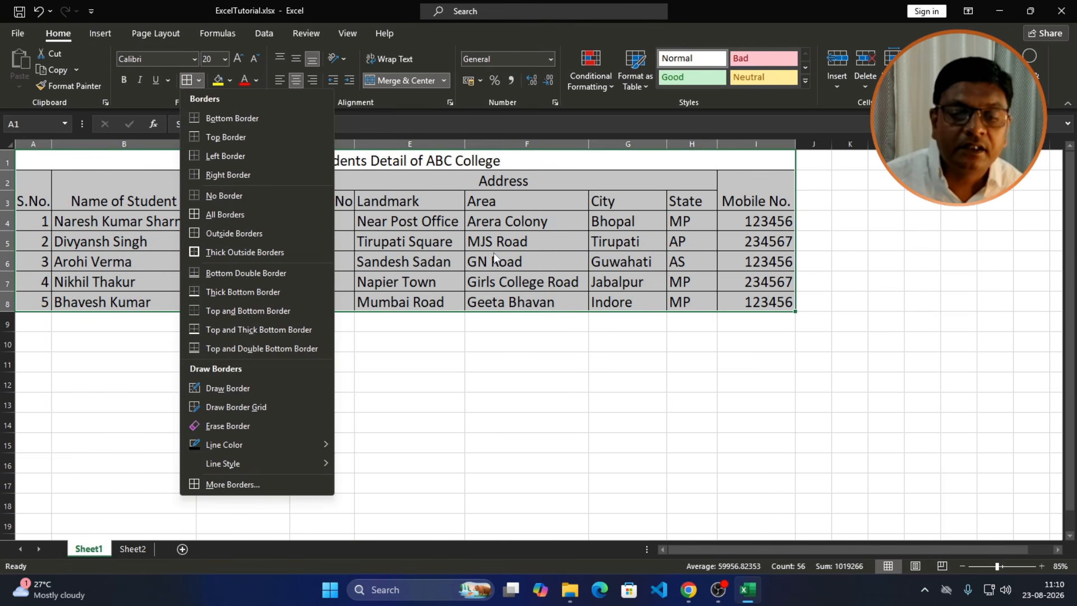
pyautogui.click(430, 202)
pyautogui.rightClick(430, 202)
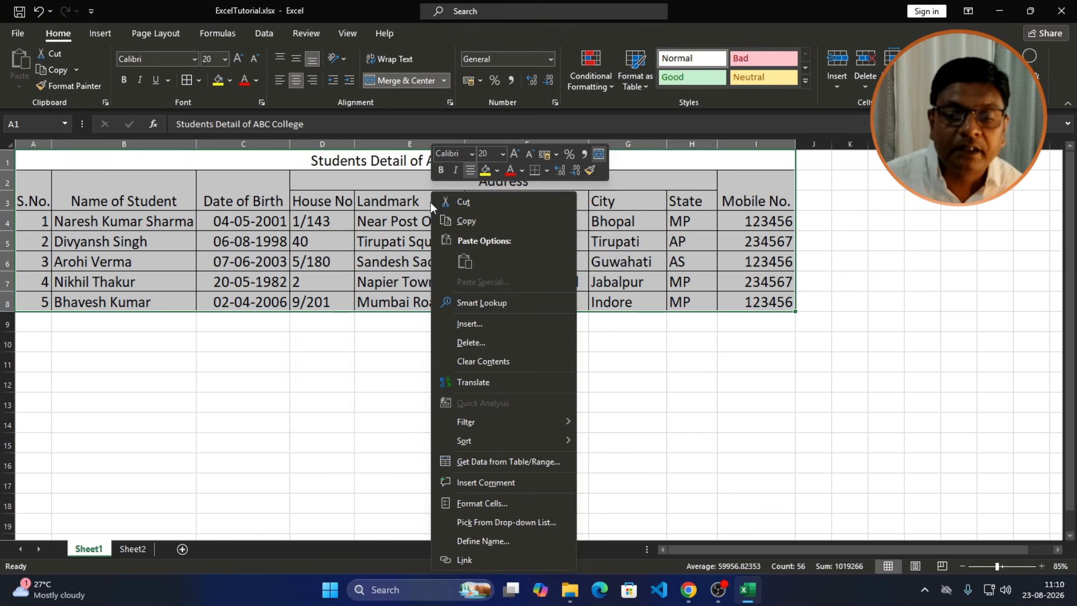
pyautogui.click(479, 504)
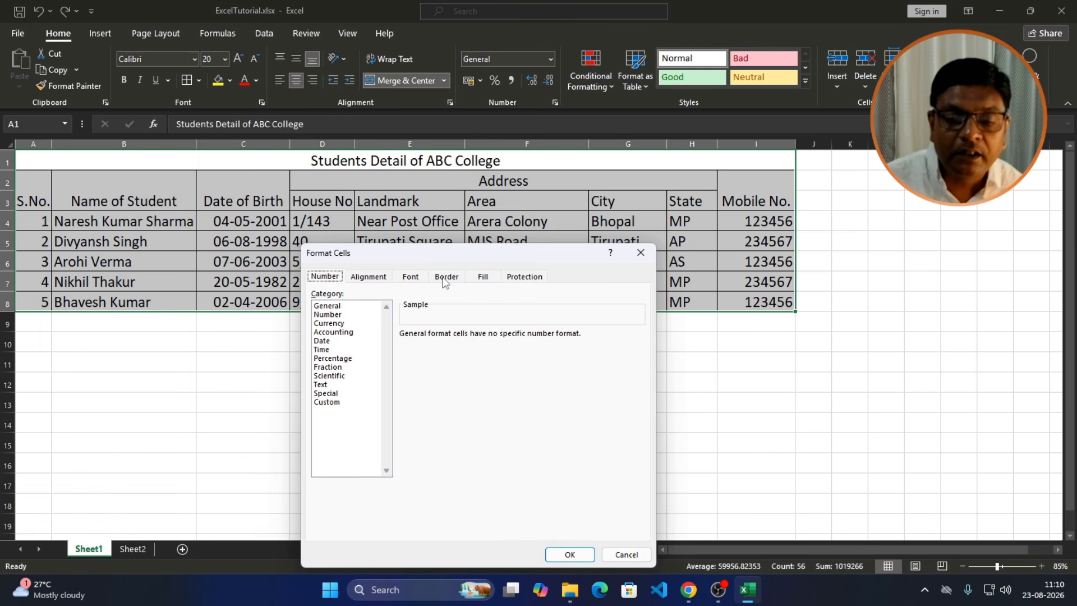
pyautogui.moveTo(362, 256); pyautogui.dragTo(372, 159)
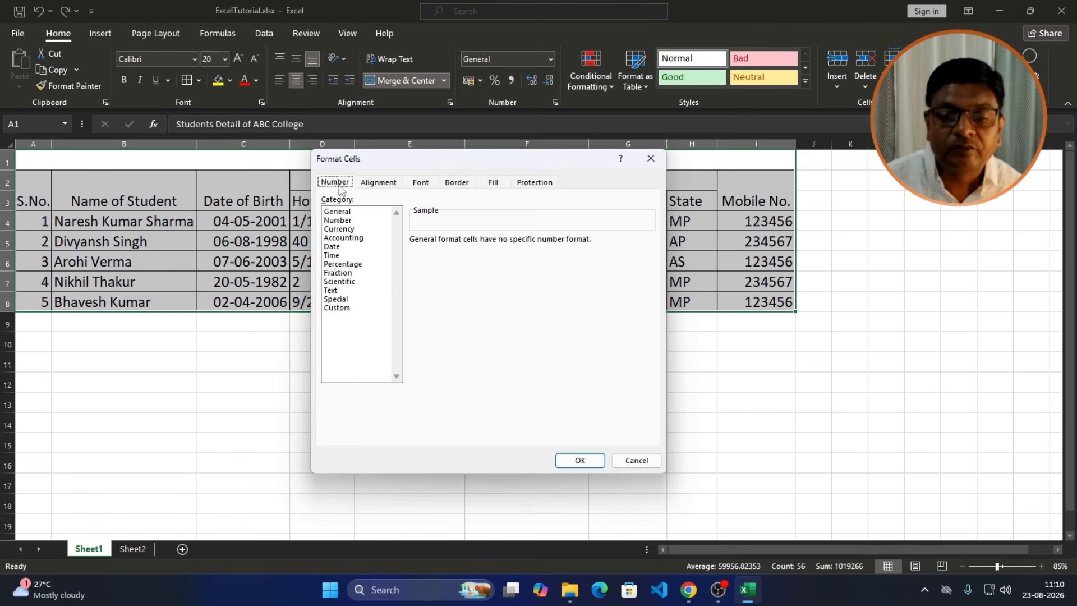
pyautogui.click(459, 184)
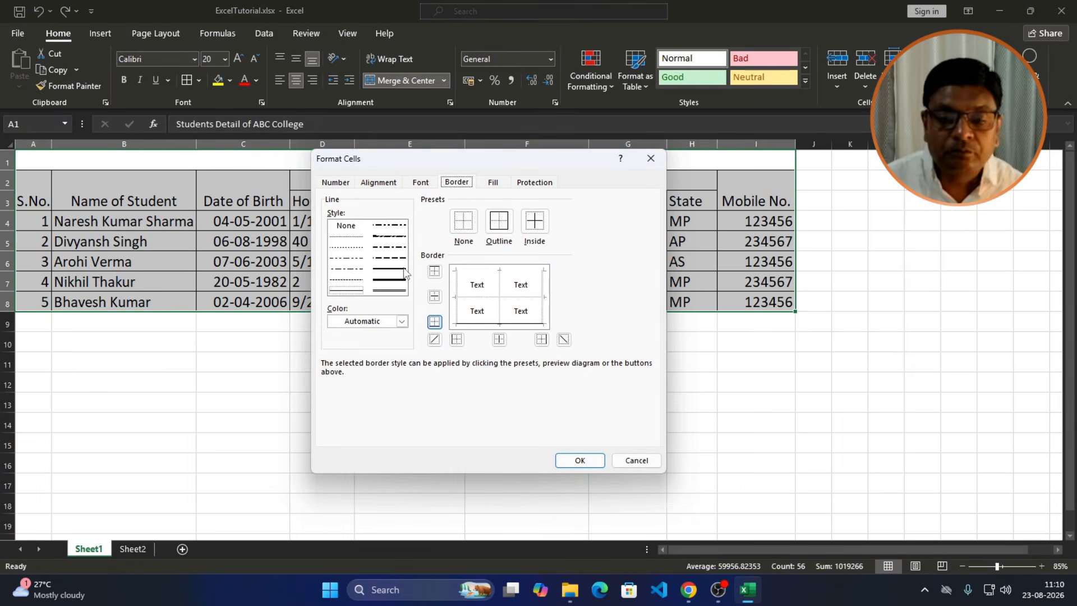
# Step: Apply a thick line style to all outer and inside borders of the table A1:I8
pyautogui.click(393, 289)
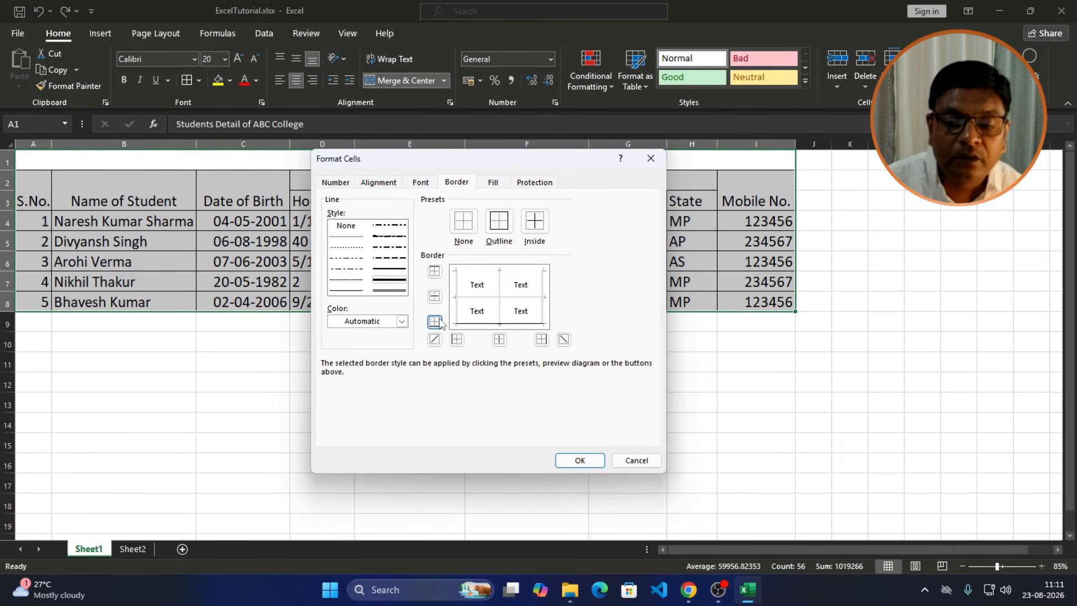
pyautogui.click(440, 275)
pyautogui.click(434, 323)
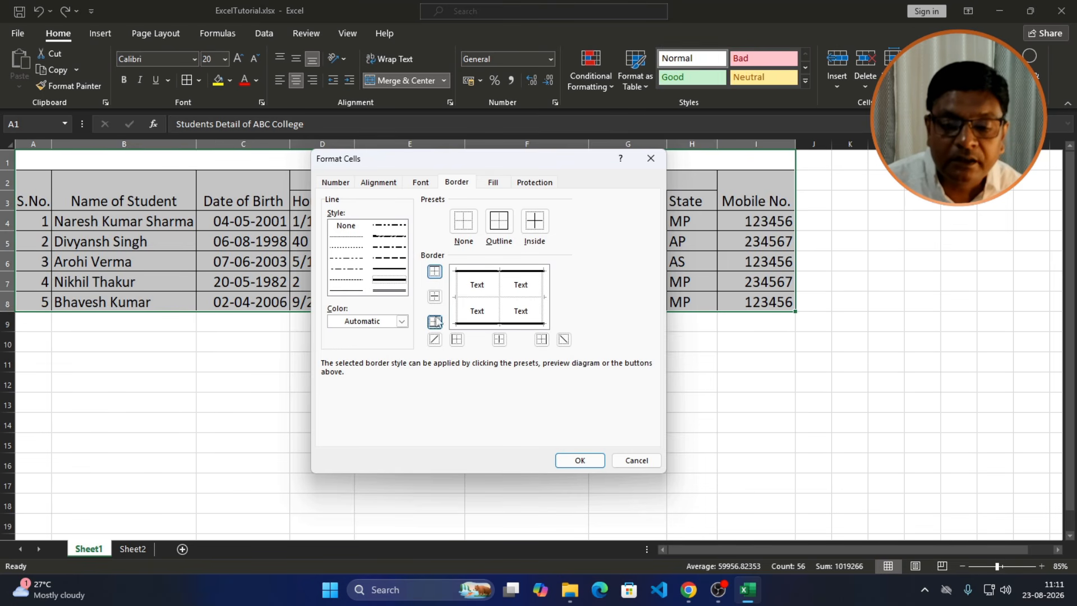
pyautogui.click(434, 296)
pyautogui.click(457, 339)
pyautogui.click(502, 340)
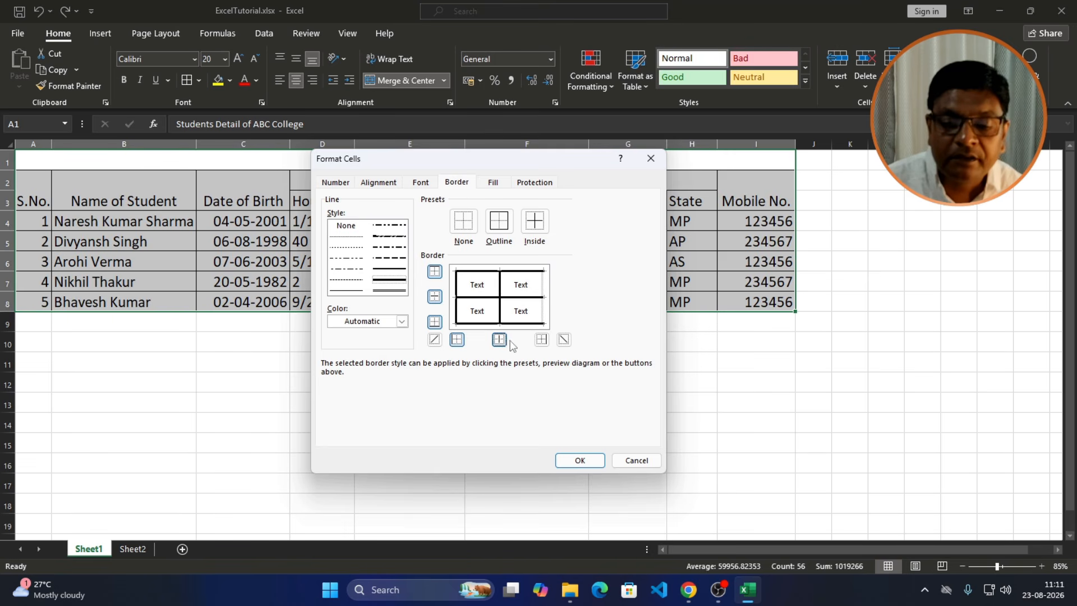
pyautogui.click(542, 340)
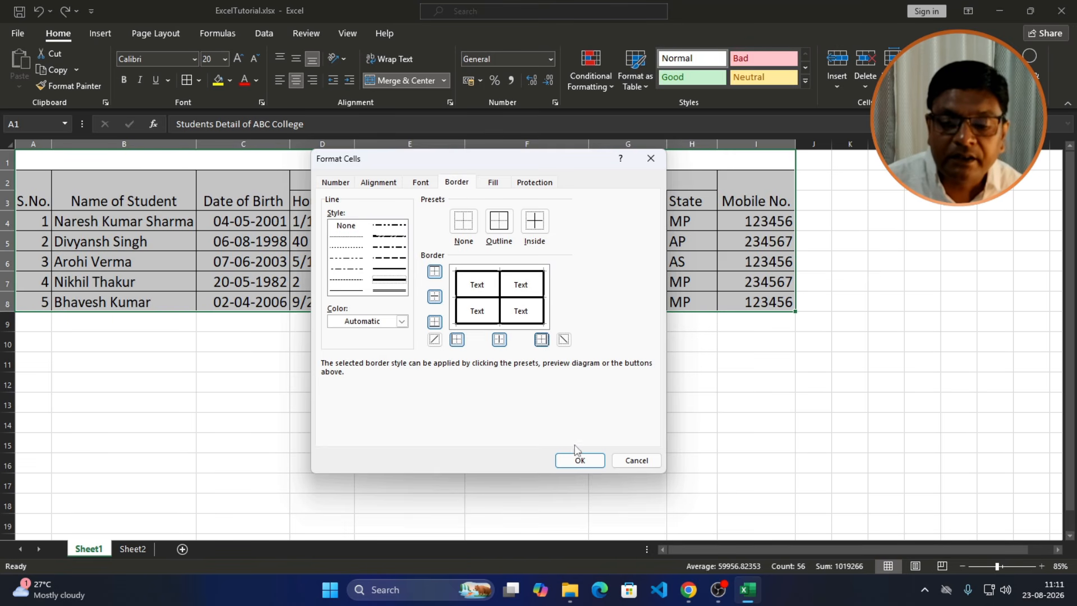
pyautogui.click(591, 461)
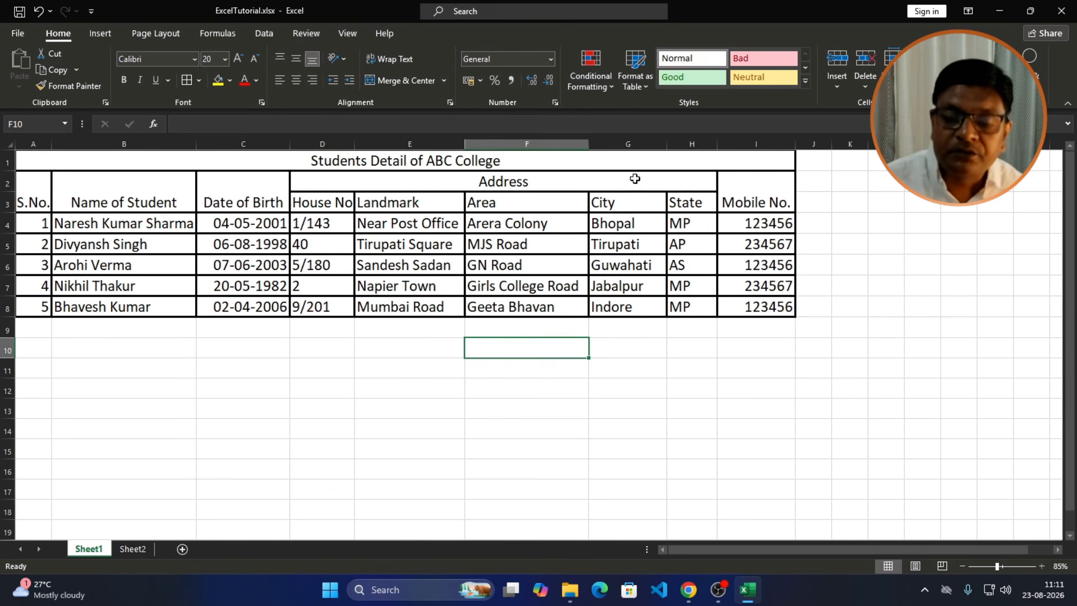
pyautogui.moveTo(729, 601)
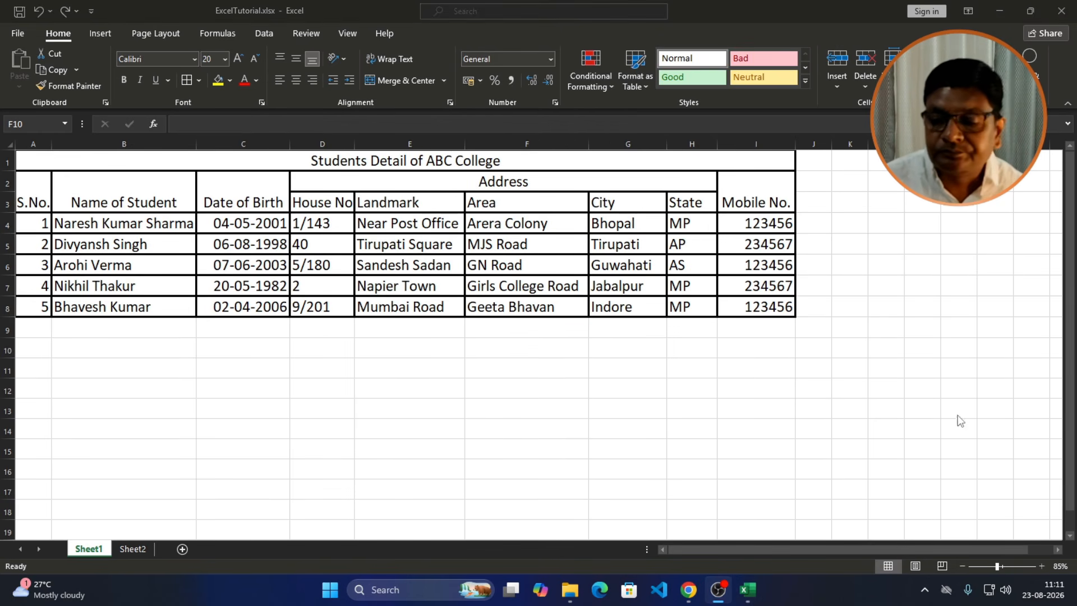
pyautogui.click(747, 590)
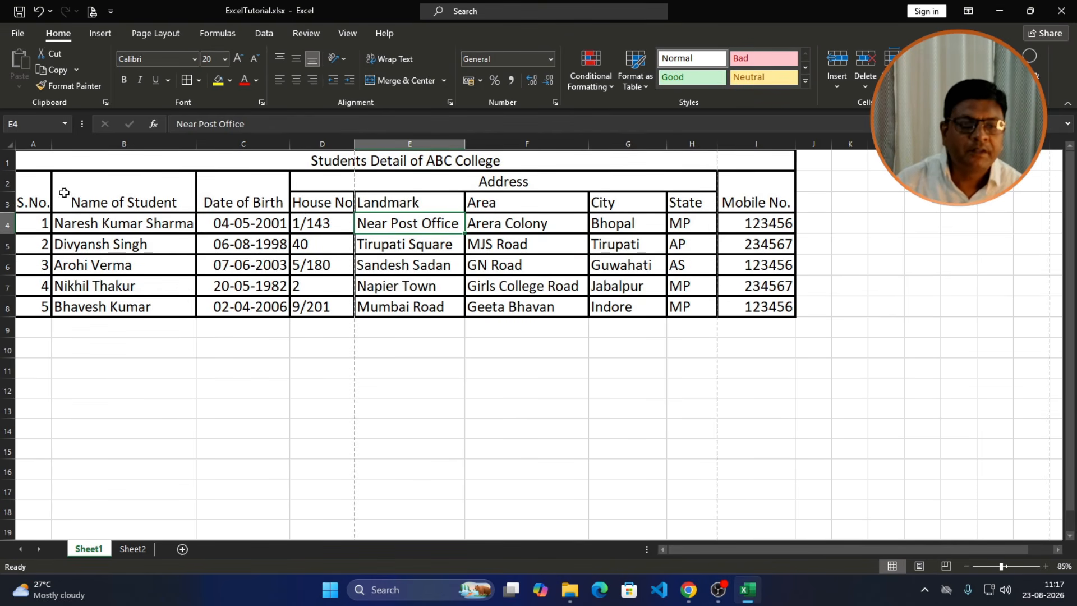
# Step: Replace the thick lines in A2:I8 with thin ones using All Borders
pyautogui.moveTo(34, 179); pyautogui.dragTo(760, 306)
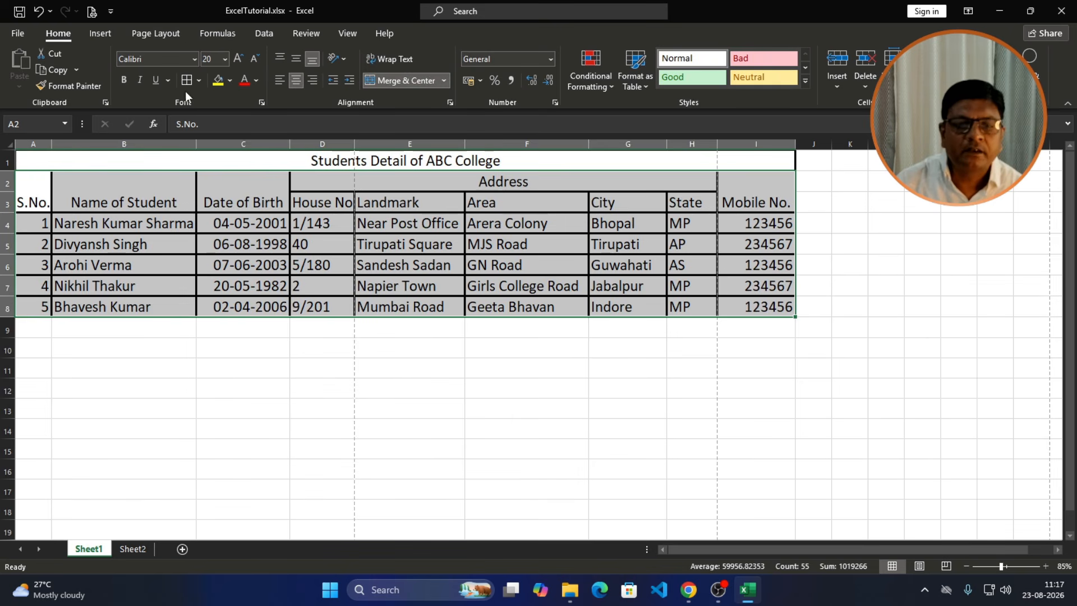
pyautogui.click(199, 80)
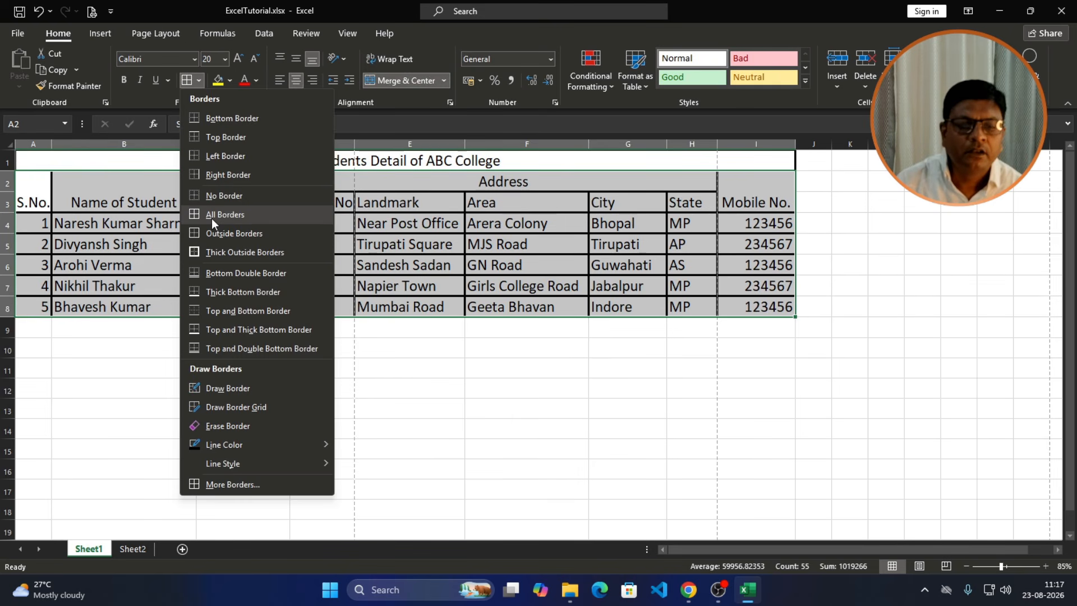
pyautogui.click(212, 216)
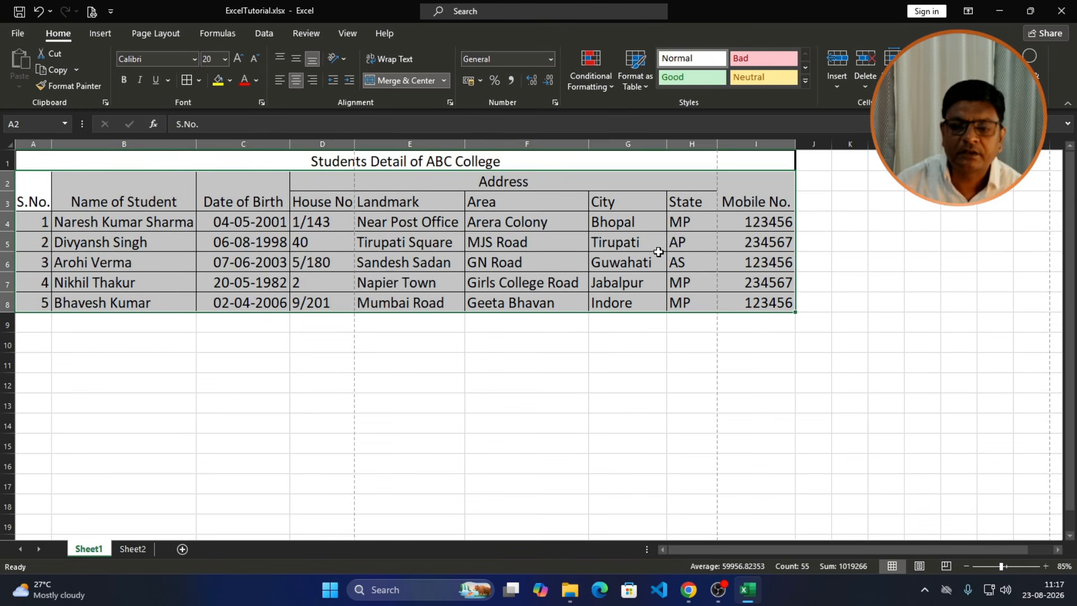
pyautogui.click(627, 236)
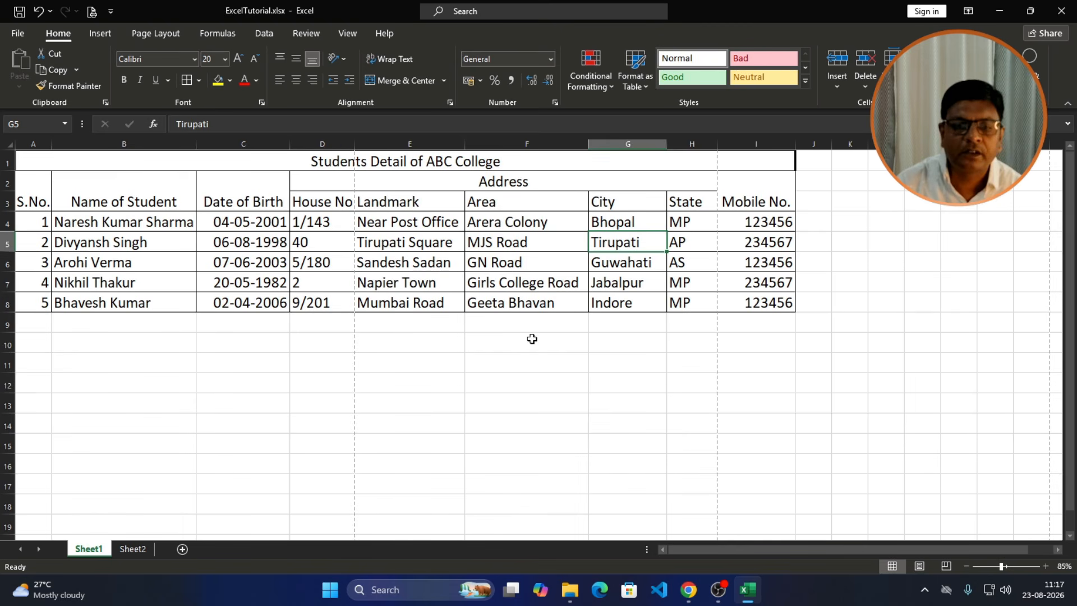
pyautogui.click(639, 353)
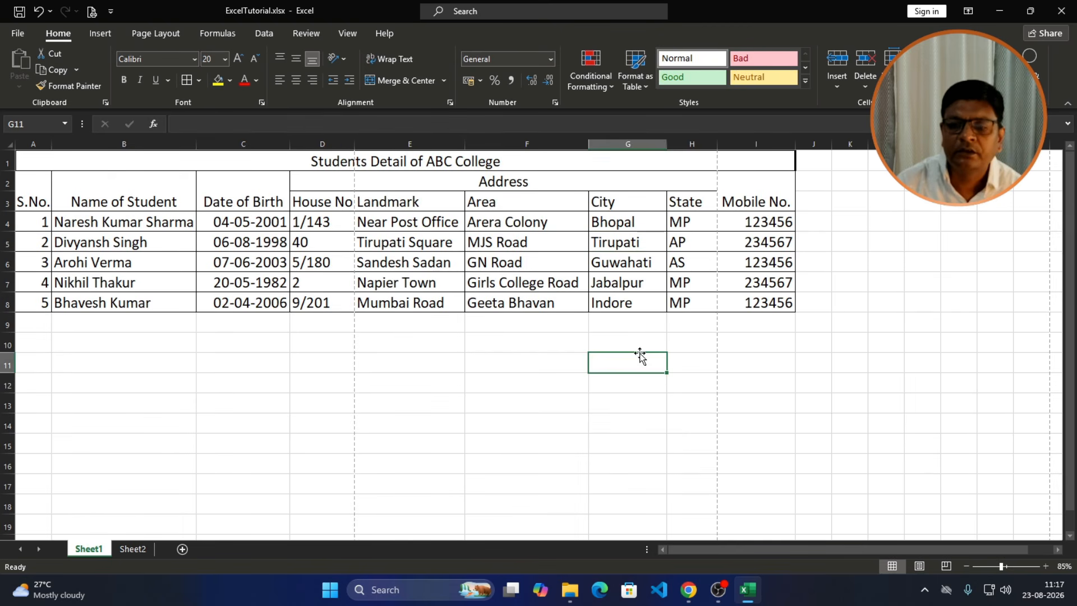
# Step: Apply thin All Borders to the merged title row "Students Detail of ABC College"
pyautogui.click(769, 164)
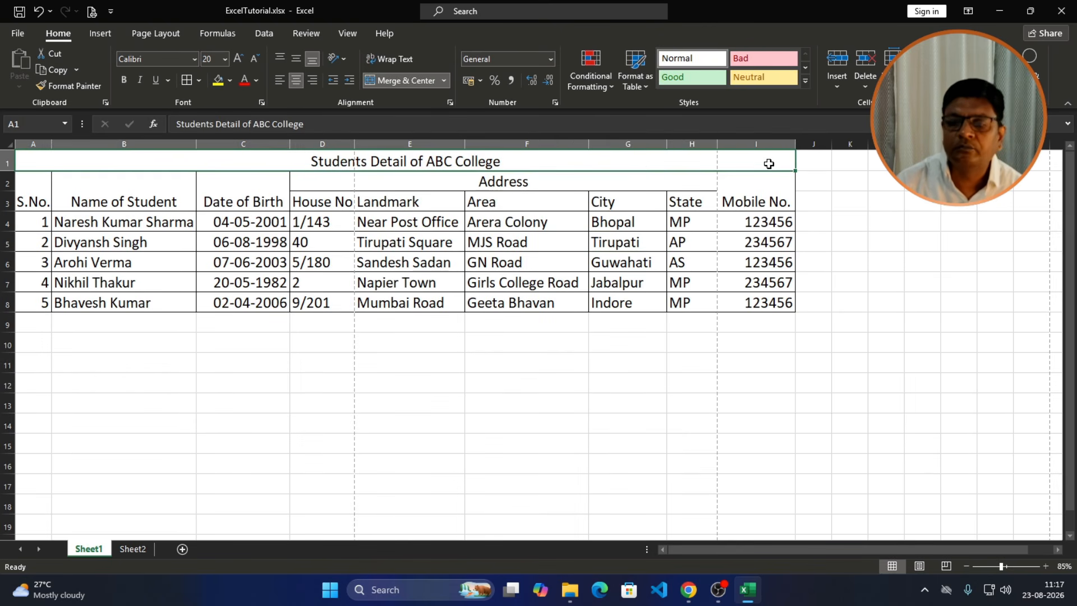
pyautogui.click(189, 83)
pyautogui.click(328, 220)
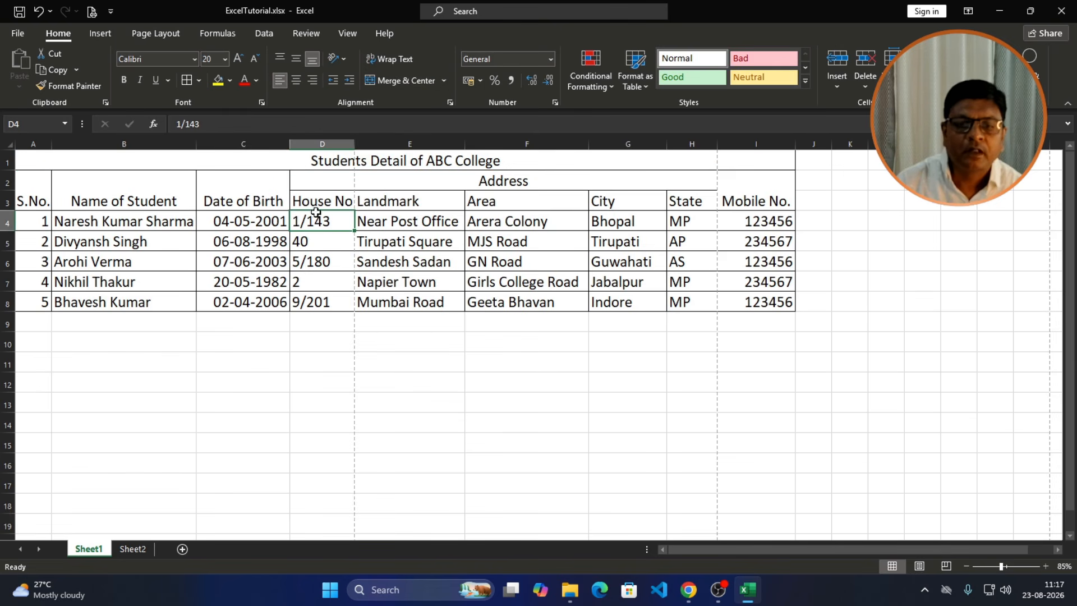
# Step: Examine the title and heading formatting of the sample table on Sheet2, and return to Sheet1
pyautogui.click(132, 548)
pyautogui.moveTo(802, 549); pyautogui.dragTo(690, 543)
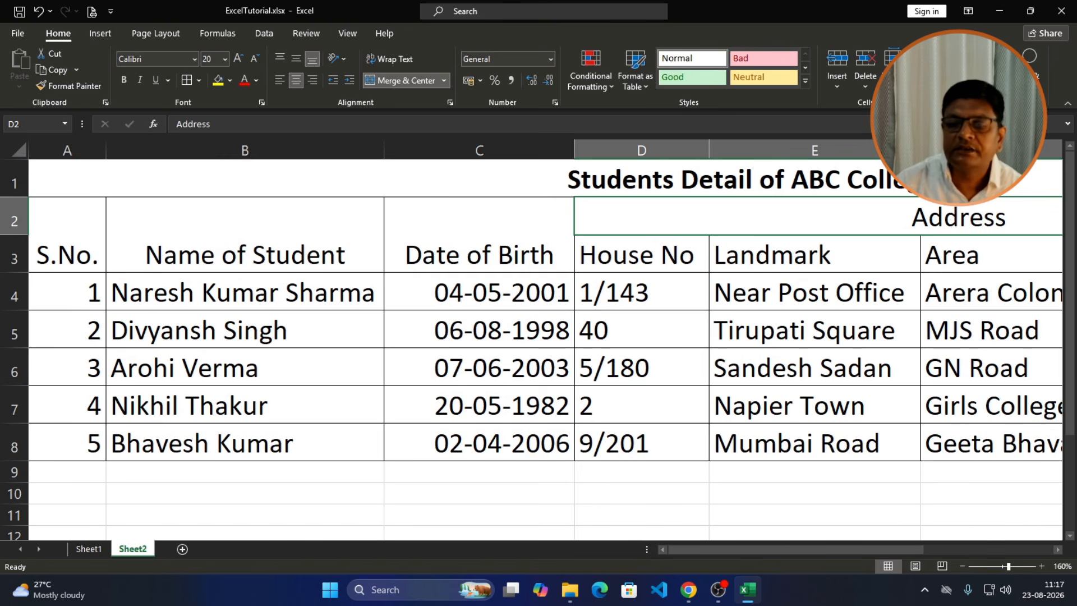
pyautogui.click(94, 550)
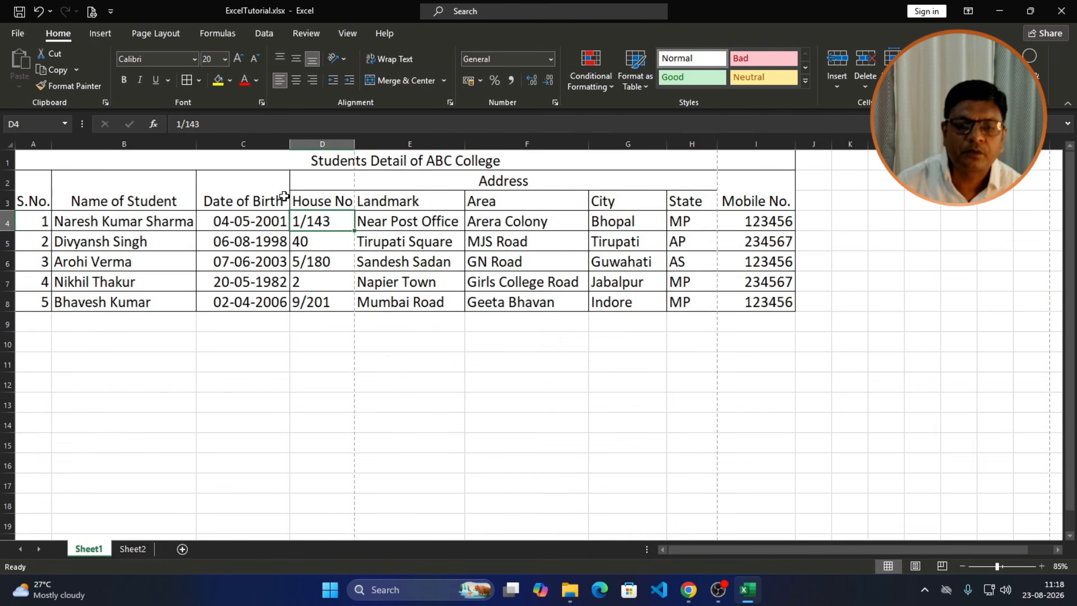
# Step: Enlarge the title "Students Detail of ABC College" to font size 26 and make it bold
pyautogui.click(295, 159)
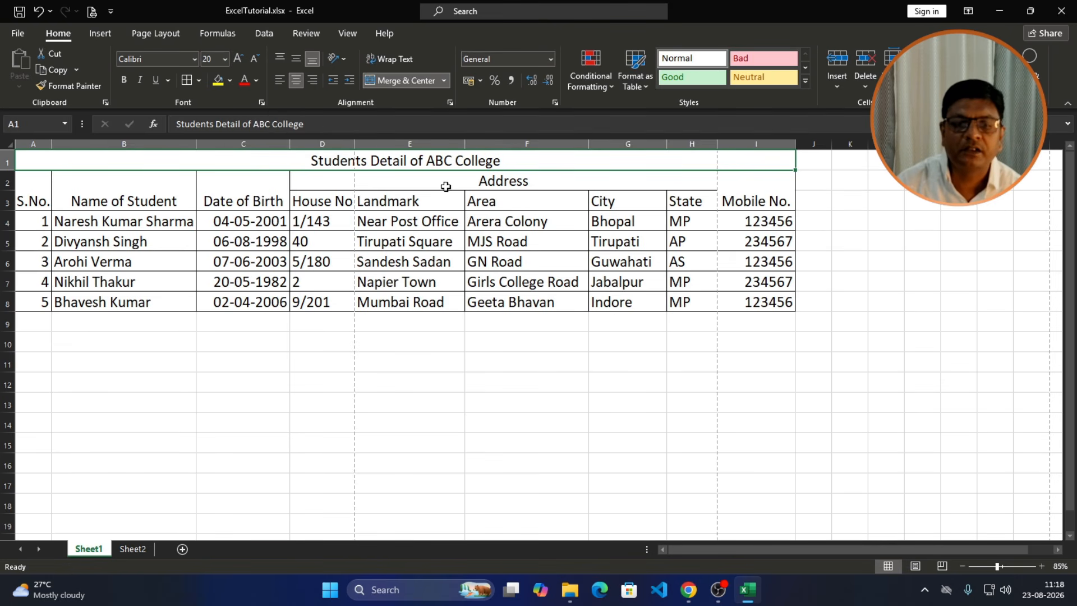
pyautogui.click(236, 59)
pyautogui.click(235, 58)
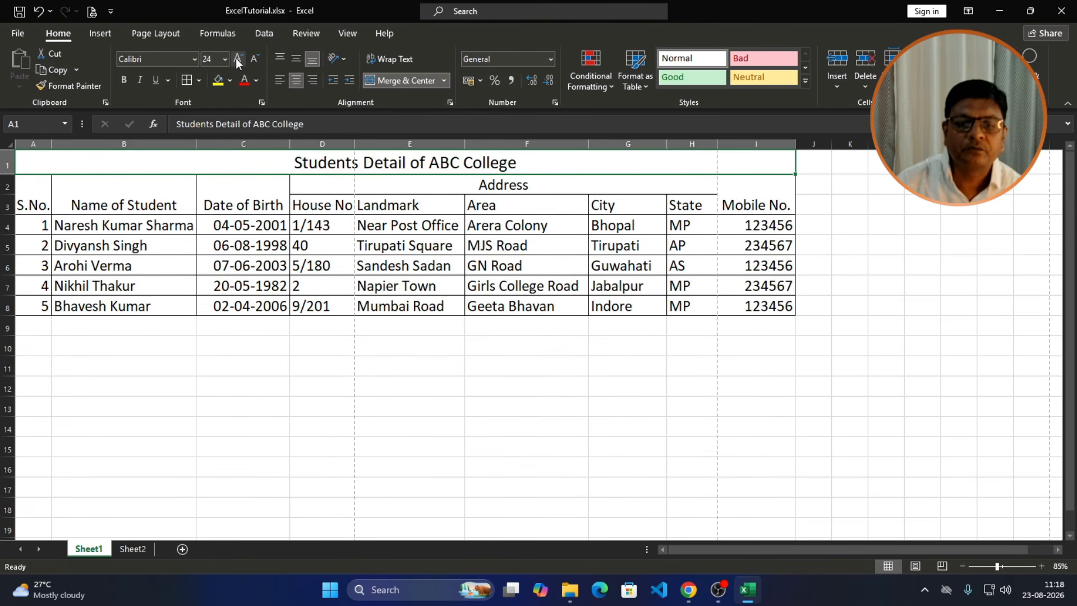
pyautogui.click(235, 58)
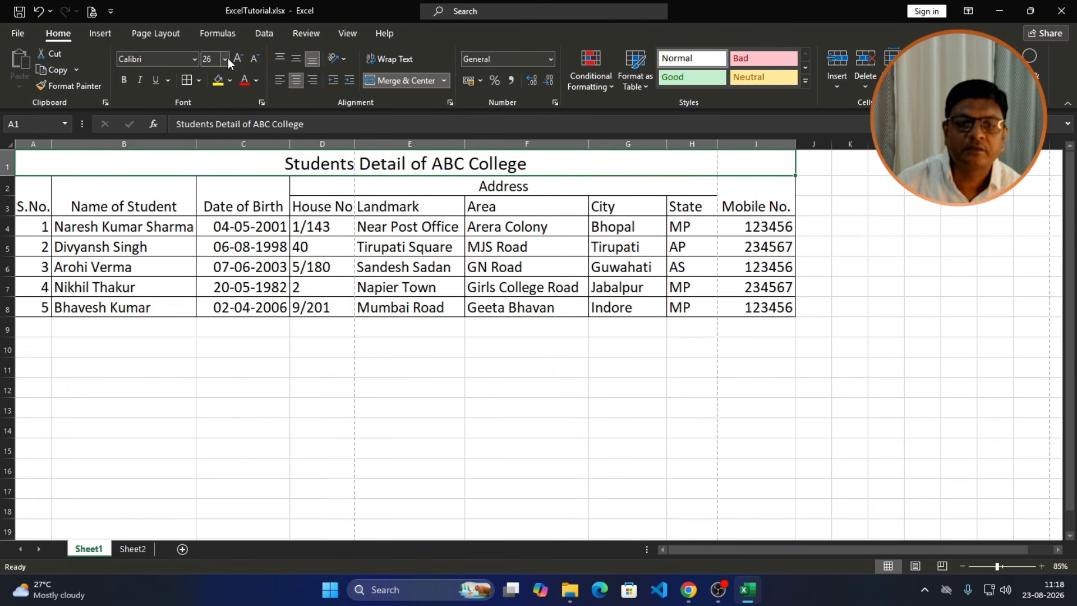
pyautogui.click(225, 59)
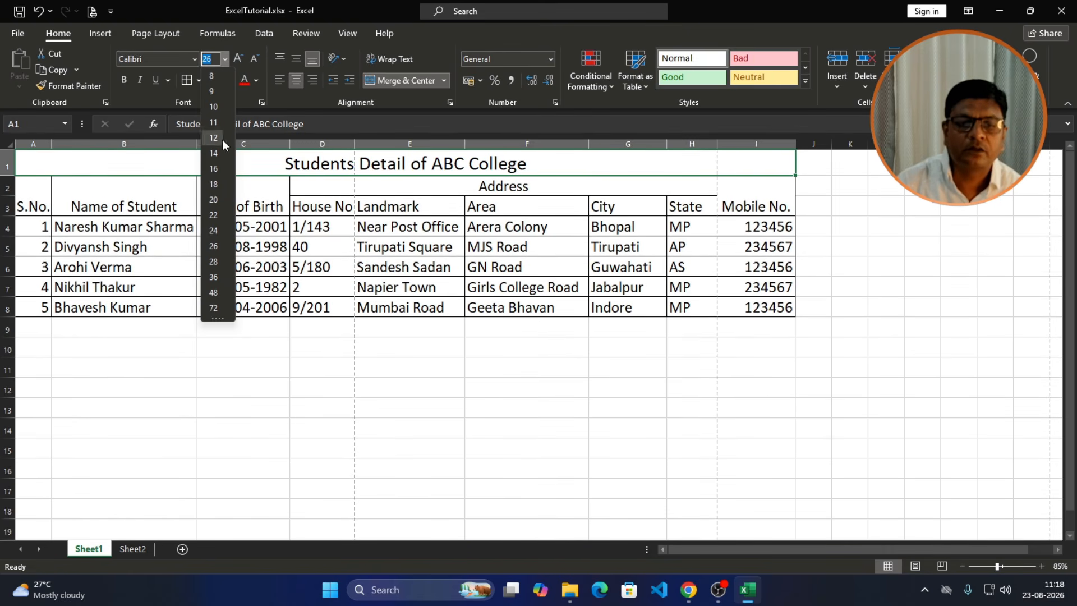
pyautogui.click(386, 8)
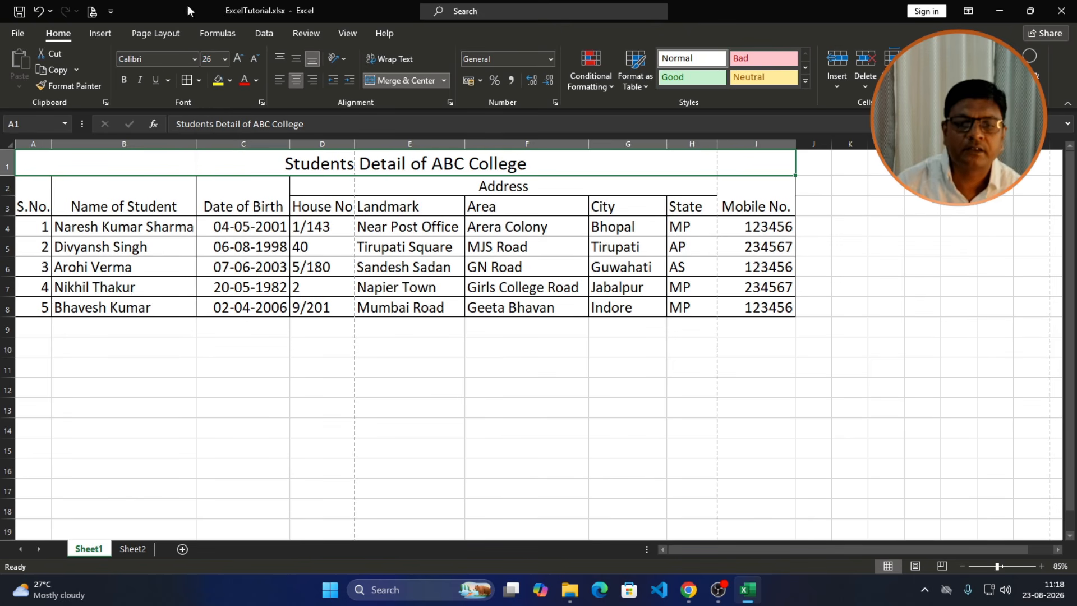
pyautogui.click(122, 80)
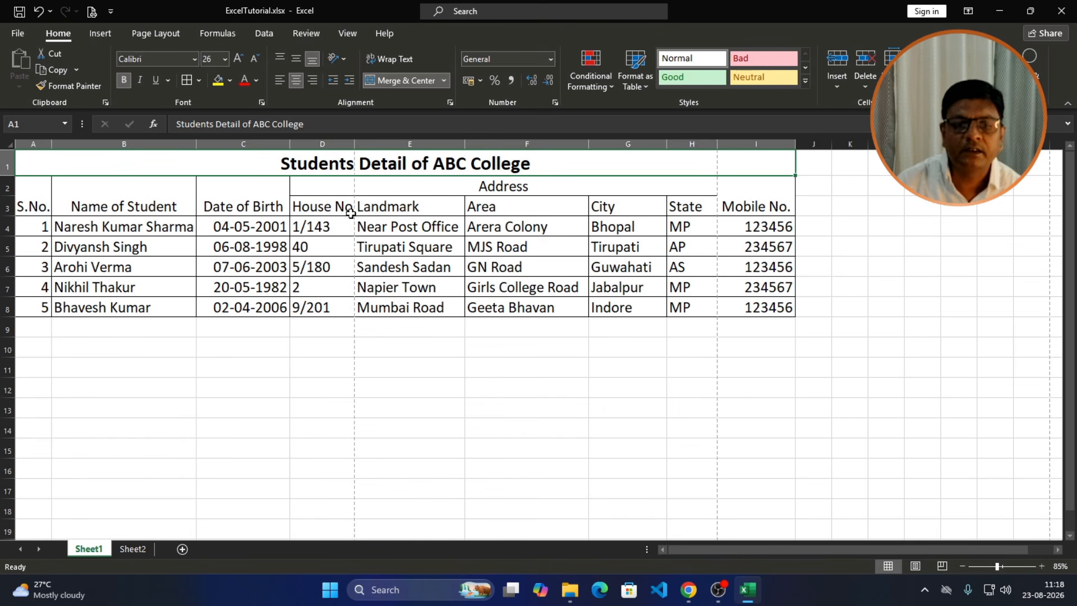
pyautogui.click(747, 225)
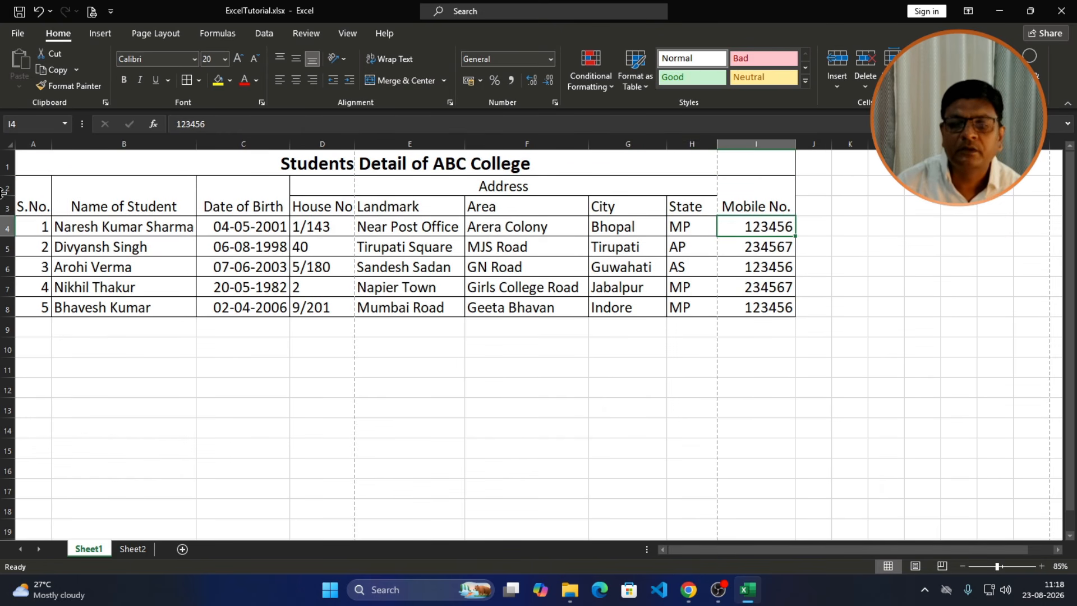
# Step: Narrow columns A to C and F to I so they fit closely around their contents
pyautogui.moveTo(49, 140); pyautogui.dragTo(47, 141)
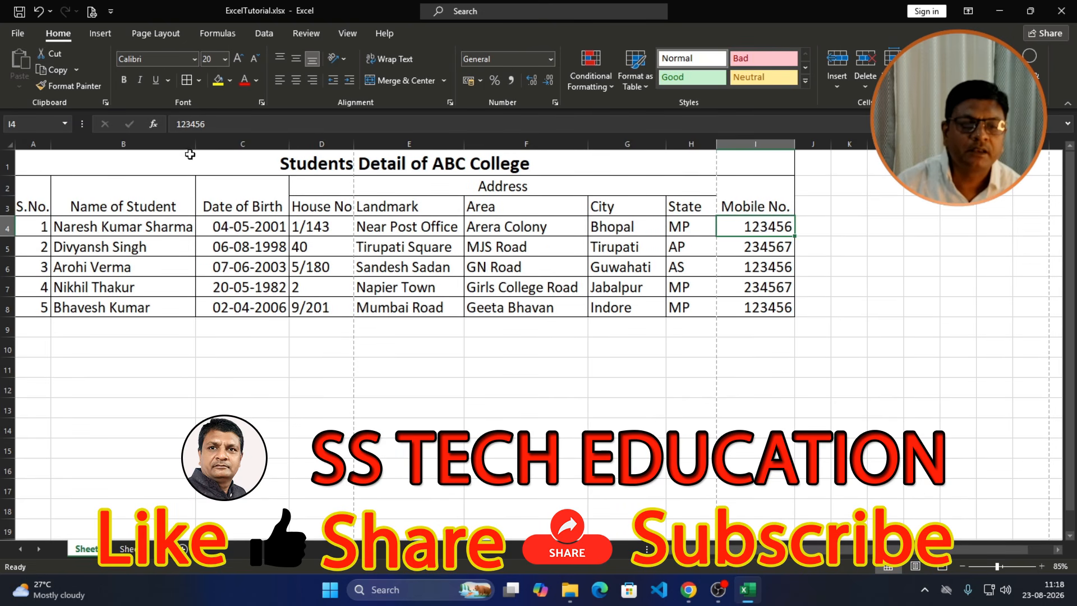
pyautogui.moveTo(195, 146); pyautogui.dragTo(194, 146)
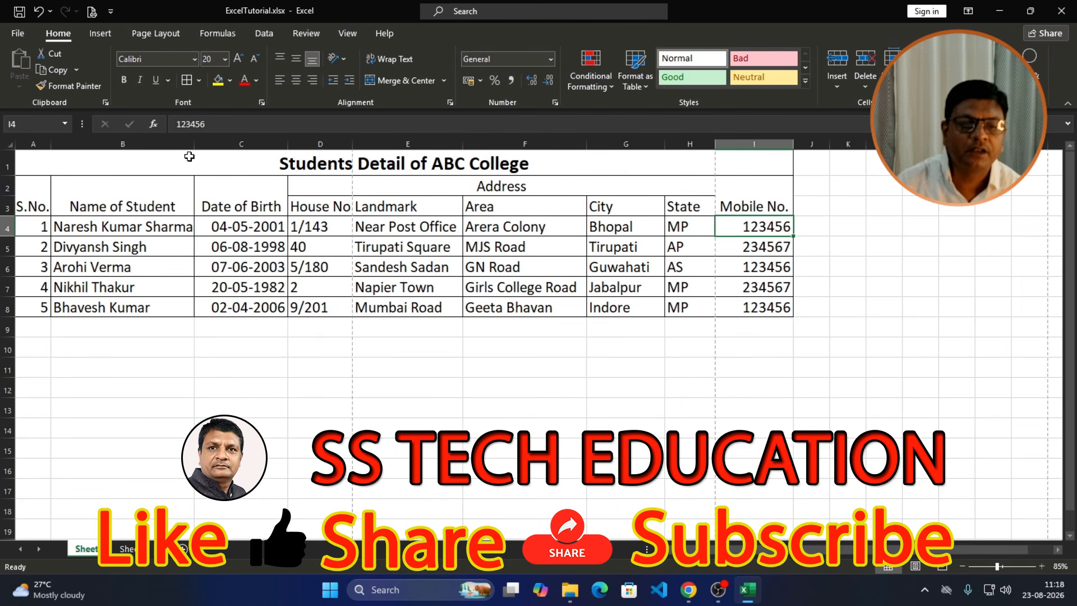
pyautogui.moveTo(284, 144); pyautogui.dragTo(275, 146)
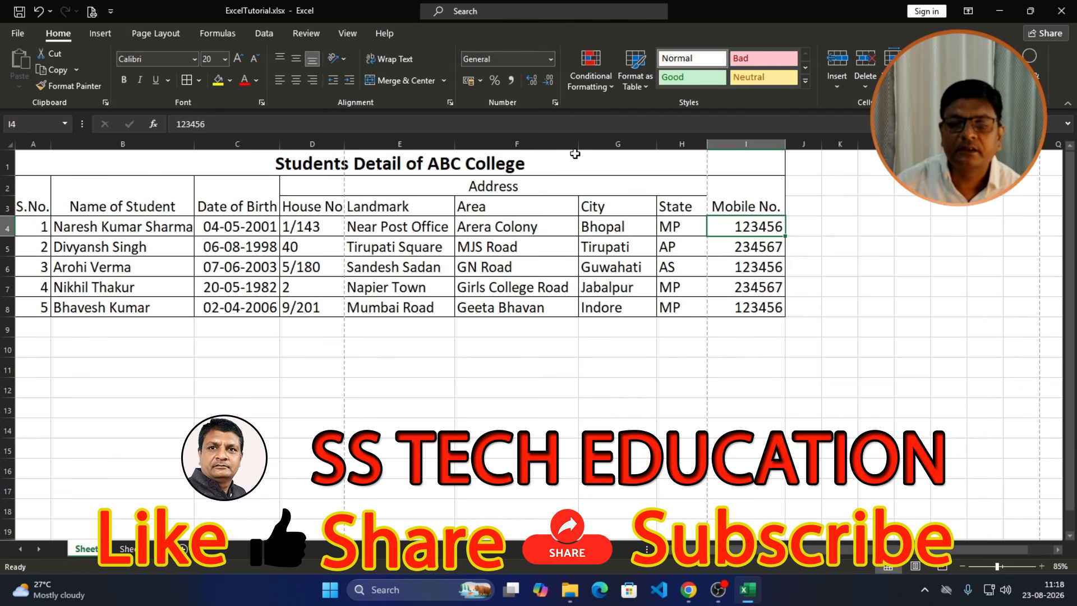
pyautogui.moveTo(578, 144); pyautogui.dragTo(570, 143)
pyautogui.moveTo(649, 144); pyautogui.dragTo(683, 144)
pyautogui.moveTo(761, 143); pyautogui.dragTo(756, 144)
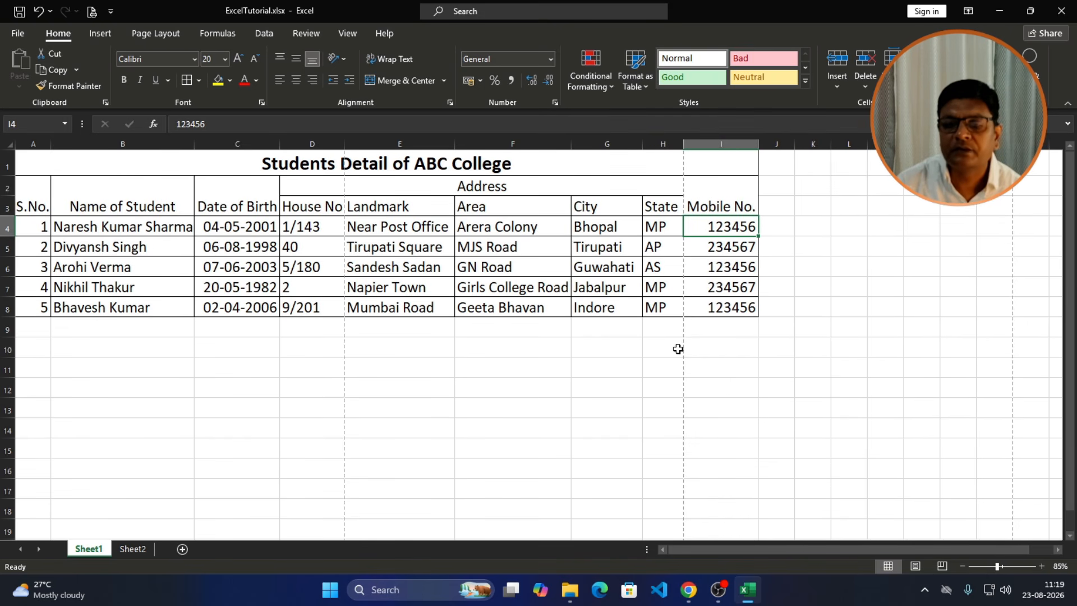
pyautogui.click(721, 388)
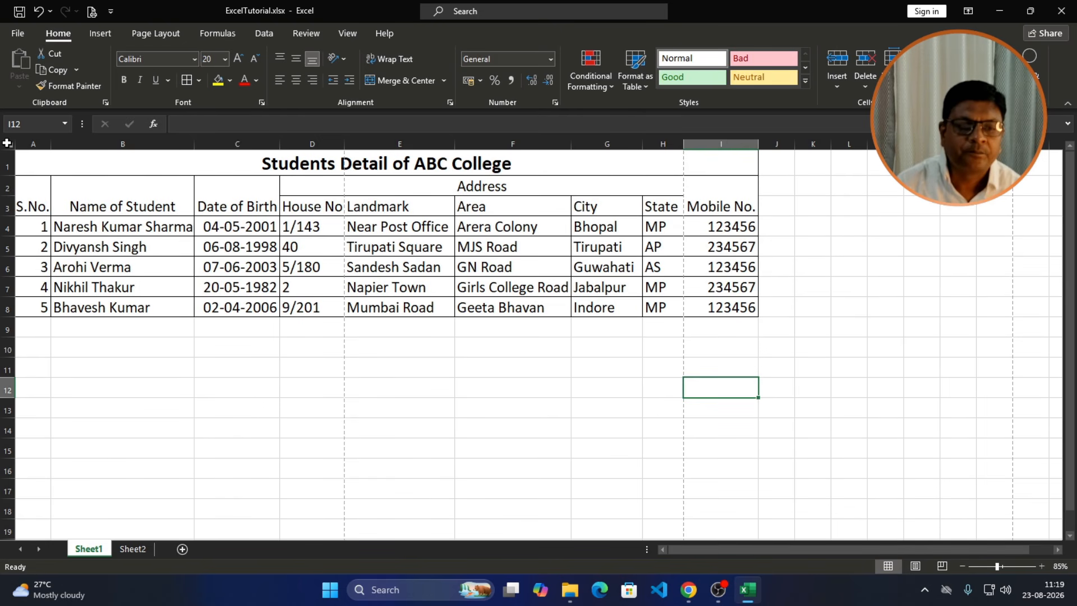
# Step: Check how the student table fits the page in the print preview, and return to the worksheet
pyautogui.click(542, 244)
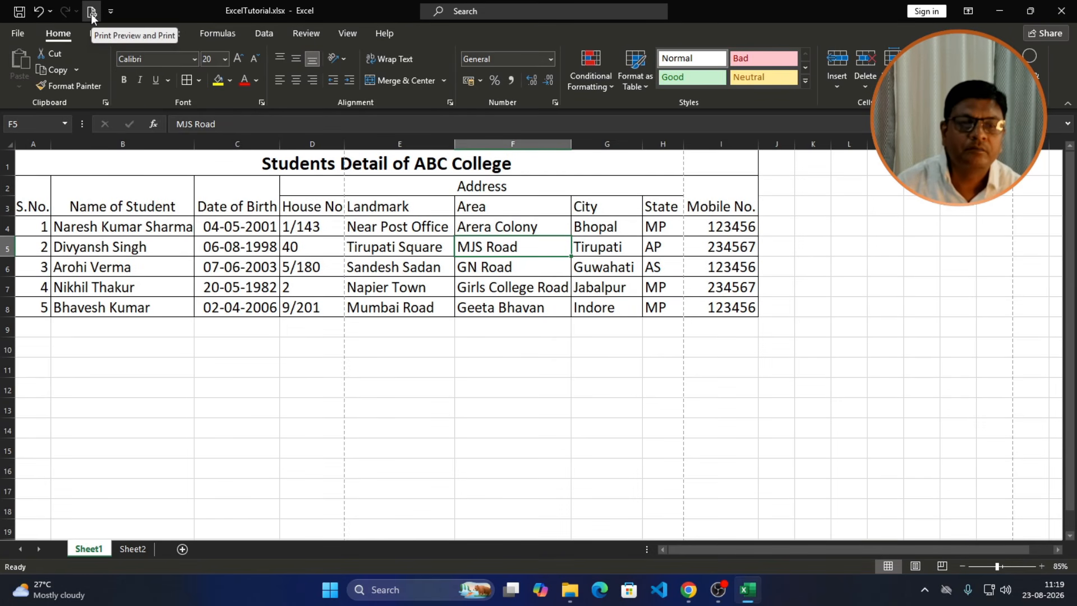
pyautogui.click(92, 15)
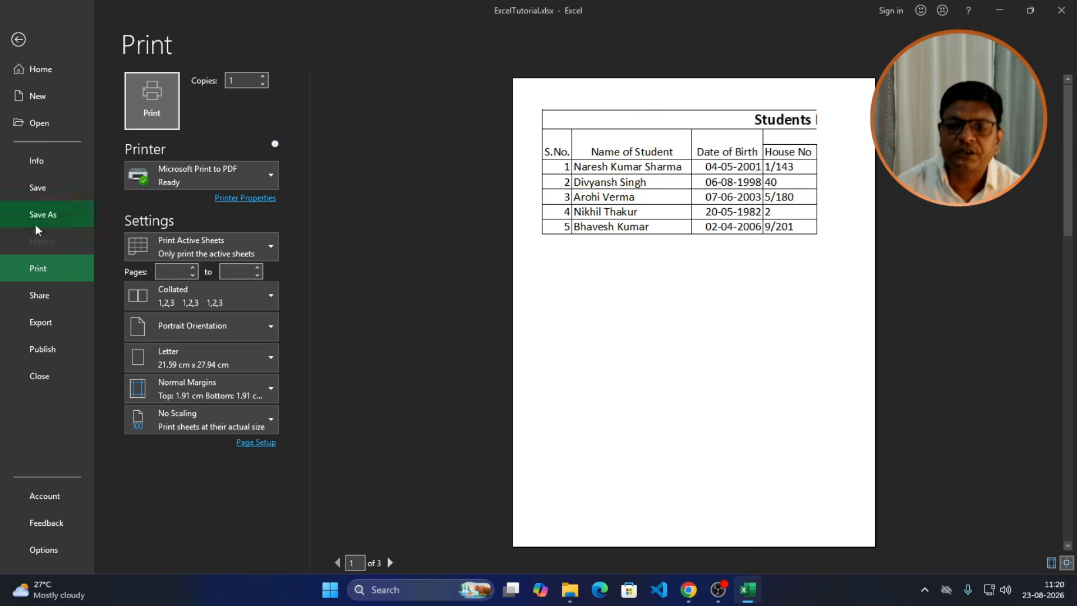
pyautogui.click(18, 40)
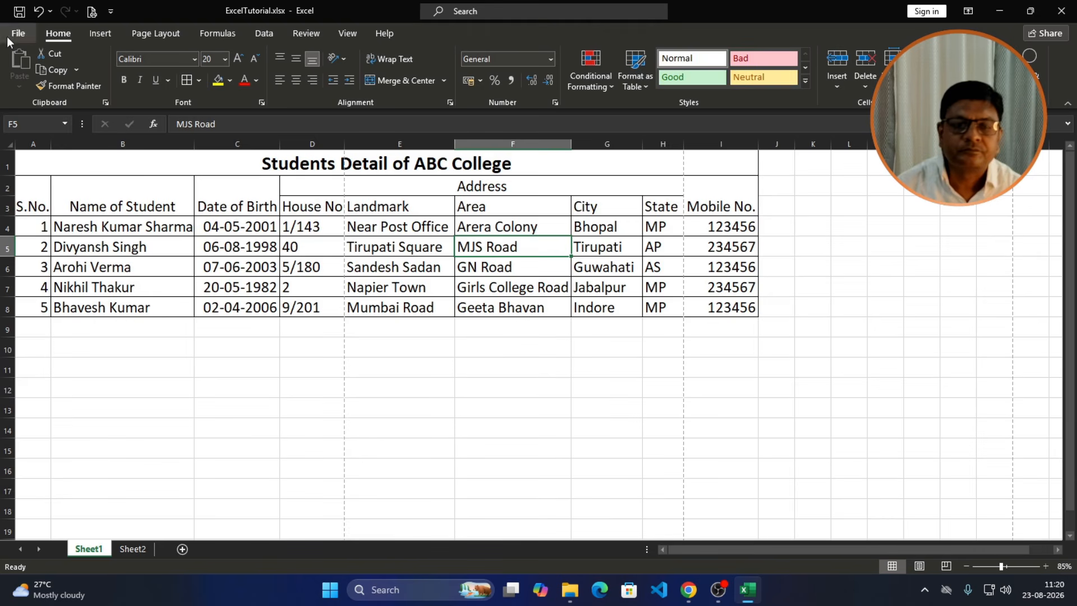
pyautogui.click(401, 279)
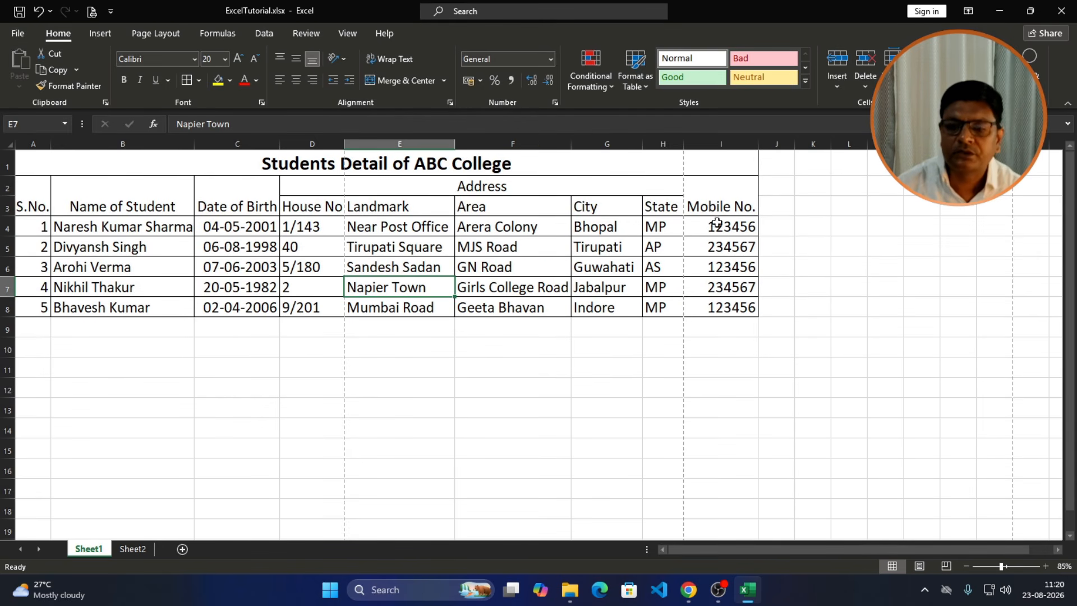
pyautogui.click(718, 205)
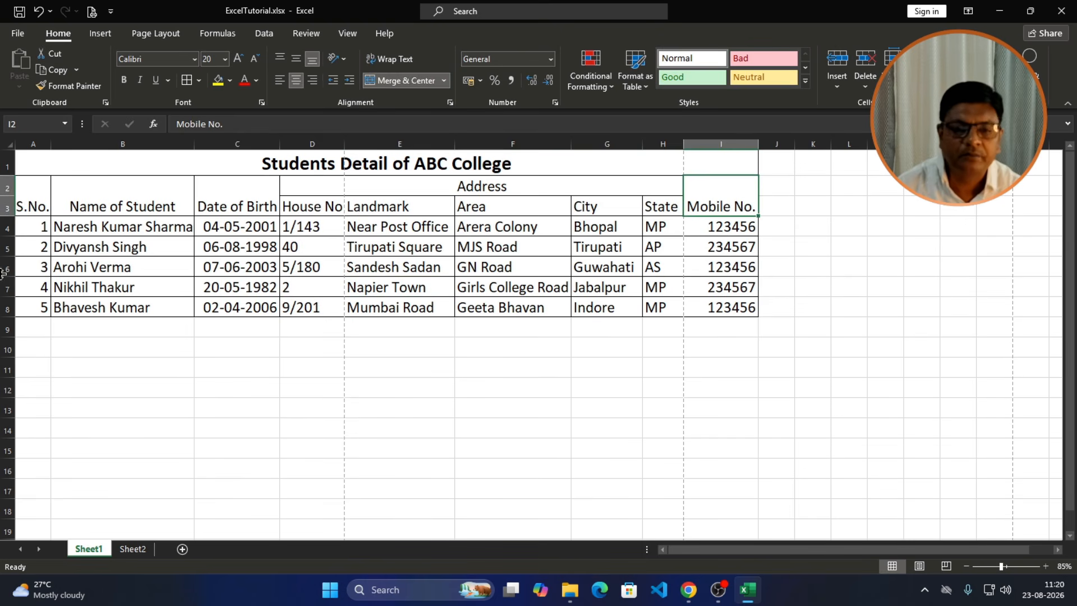
pyautogui.click(172, 240)
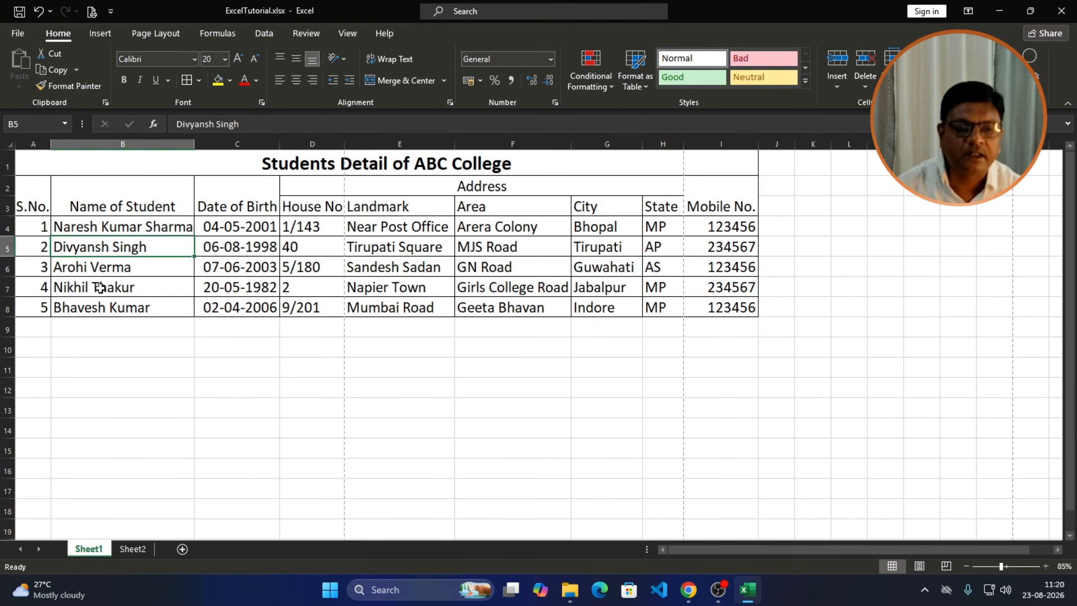
pyautogui.click(718, 589)
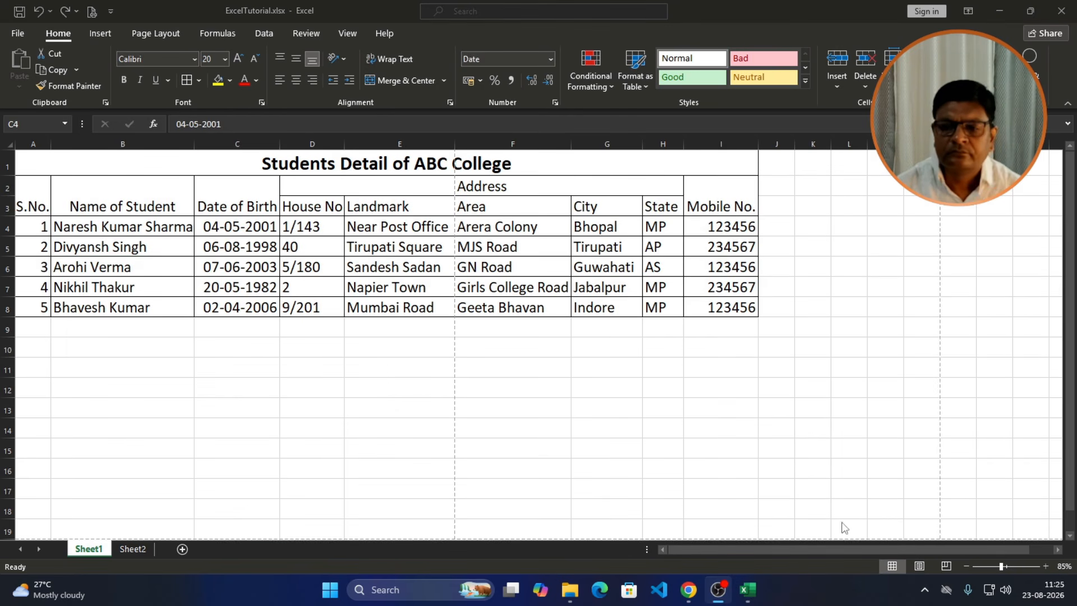
pyautogui.click(746, 590)
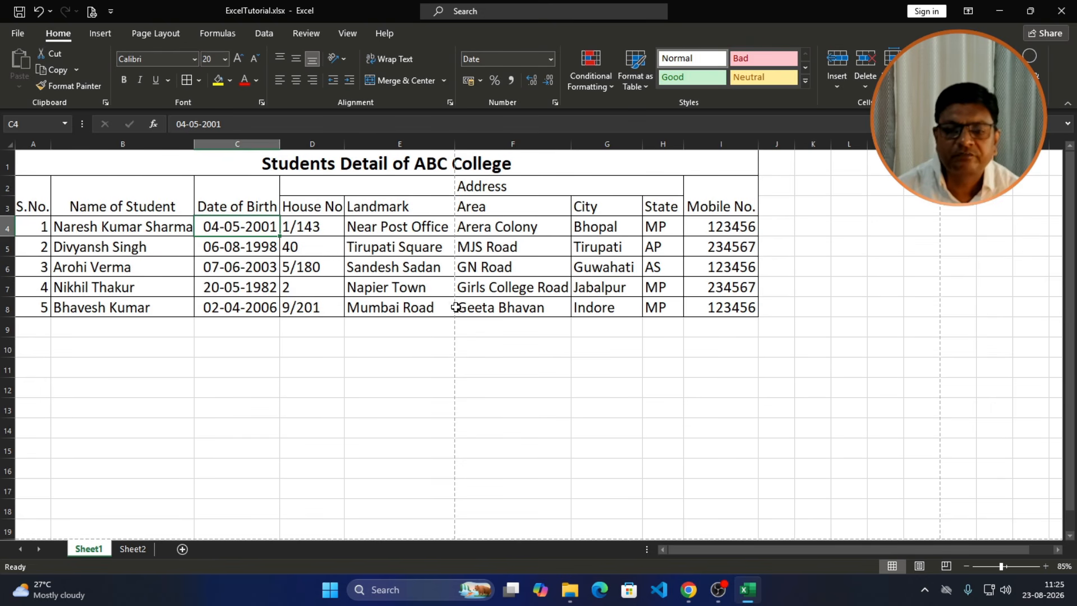
# Step: Set the font size of the whole sheet to 14
pyautogui.click(357, 352)
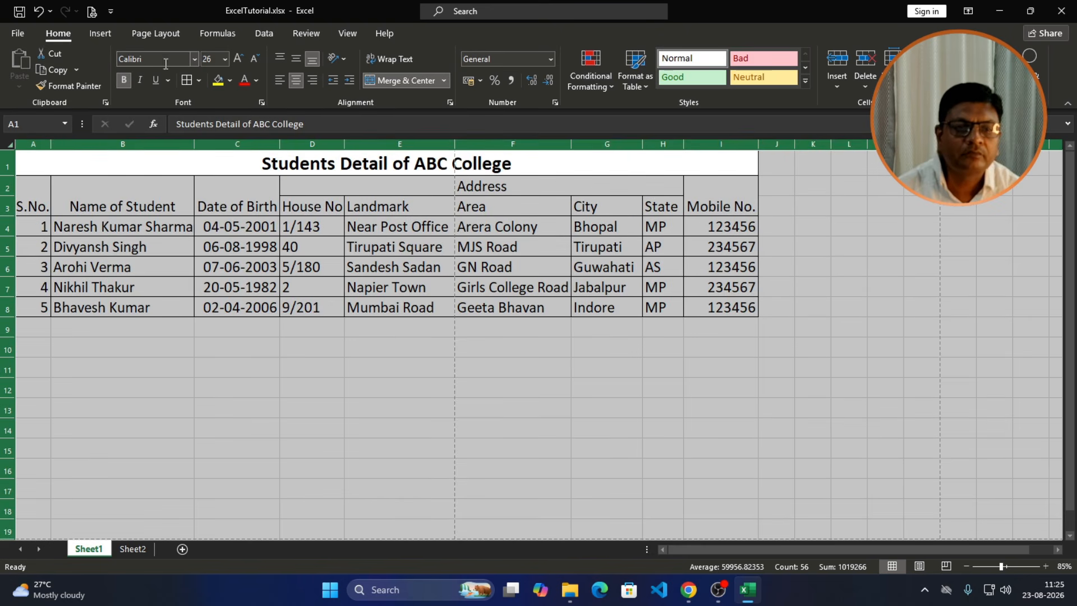
pyautogui.click(225, 57)
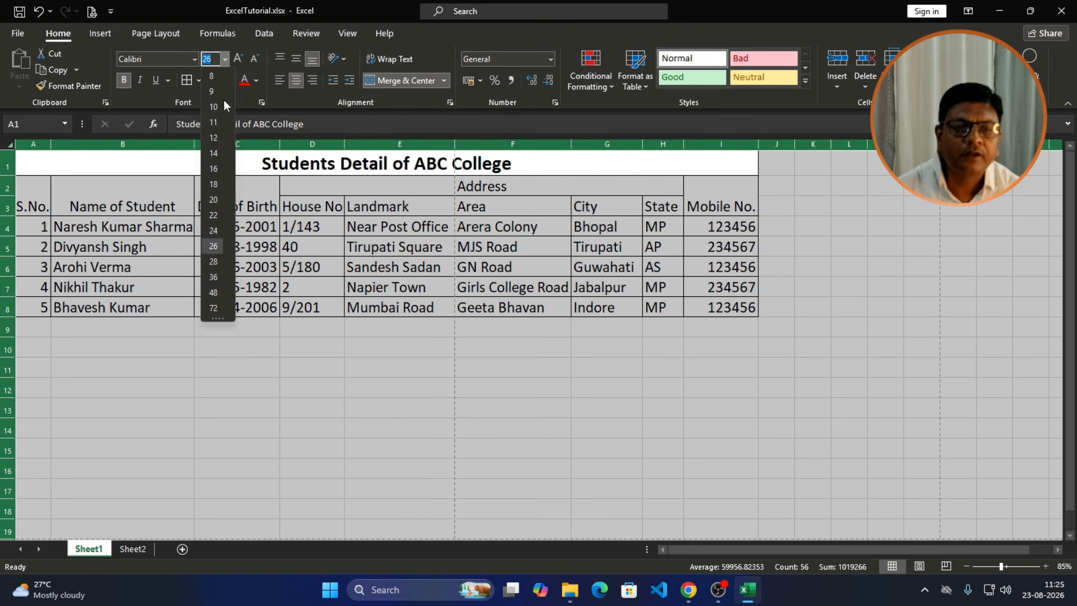
pyautogui.click(213, 153)
pyautogui.click(154, 313)
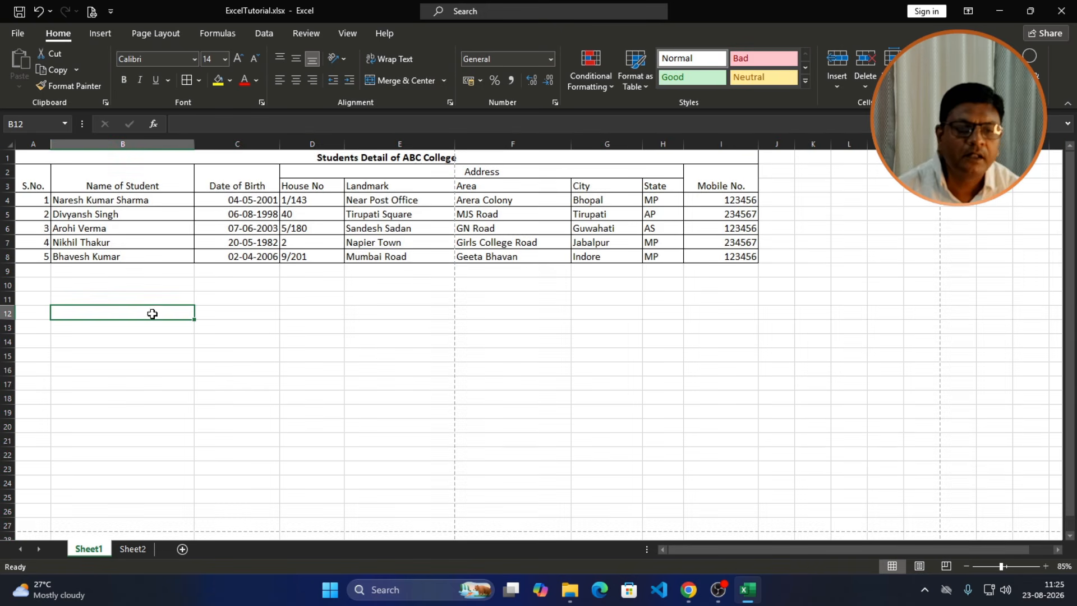
# Step: Set the font size of the title "Students Detail of ABC College" to 20
pyautogui.click(341, 158)
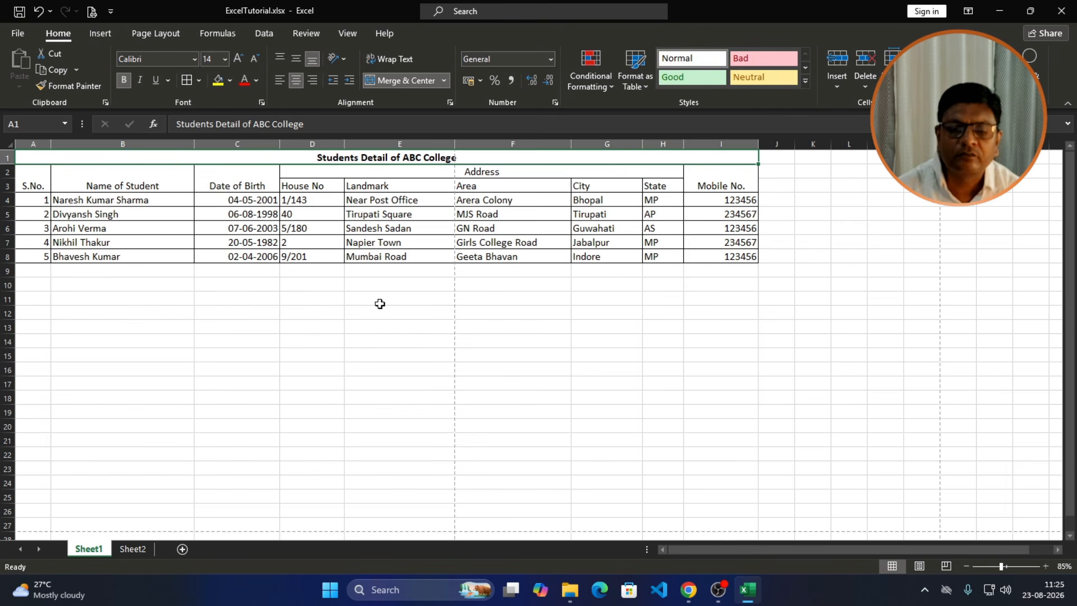
pyautogui.click(224, 62)
pyautogui.click(216, 199)
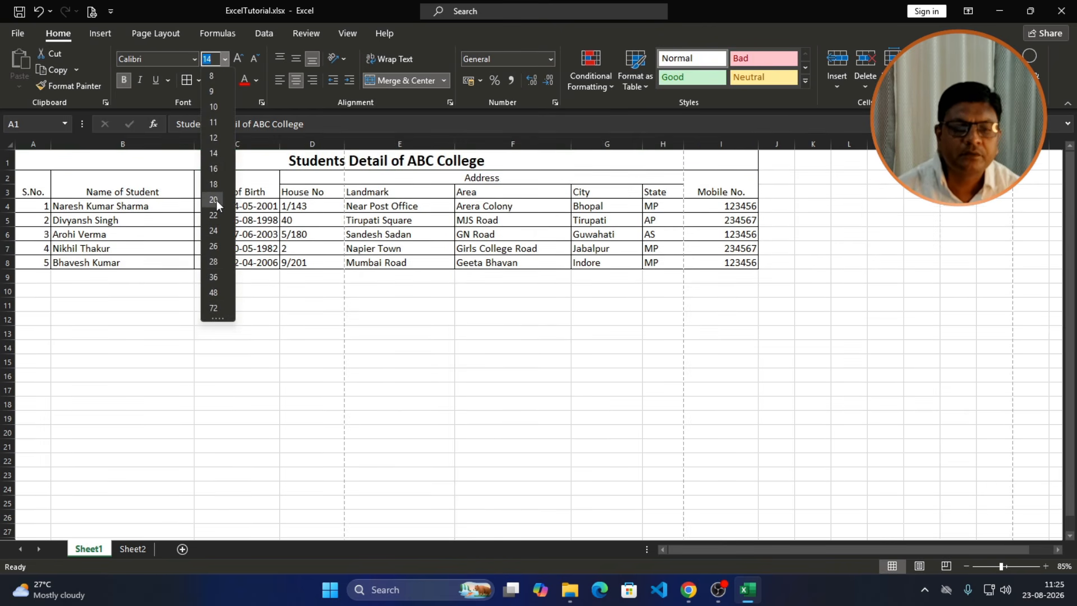
pyautogui.click(395, 300)
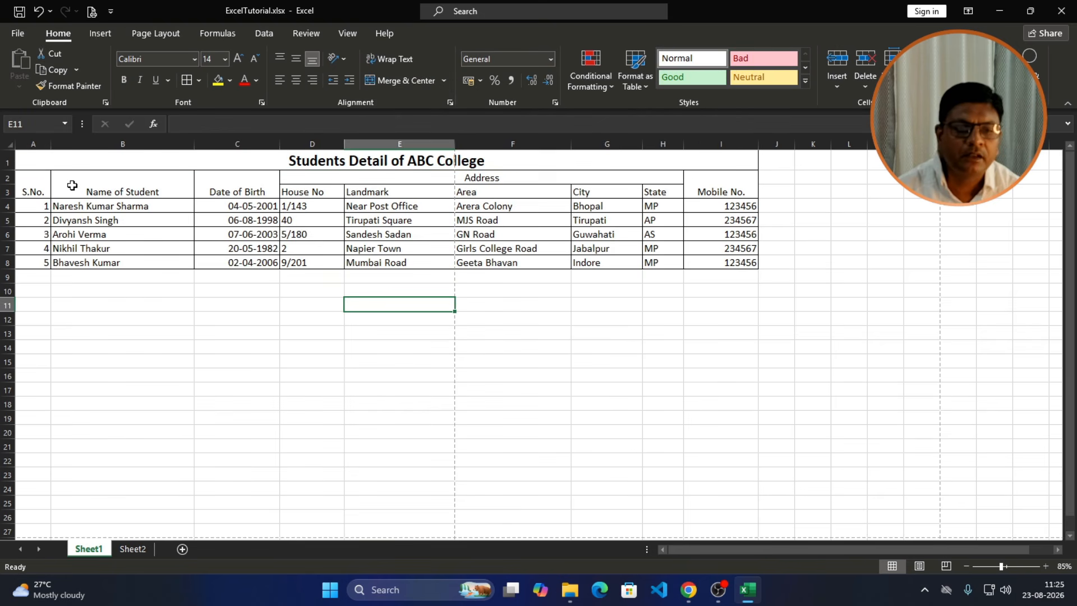
# Step: Narrow the S.No., Name of Student, Date of Birth and House No columns to fit the smaller text
pyautogui.moveTo(49, 146); pyautogui.dragTo(46, 146)
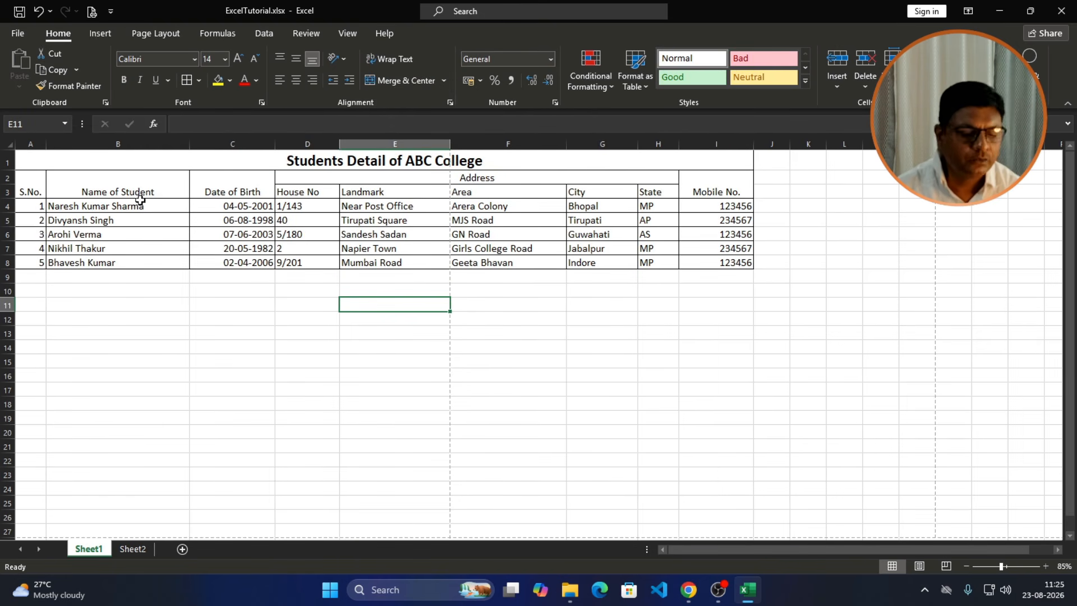
pyautogui.scroll(4, 162, 202)
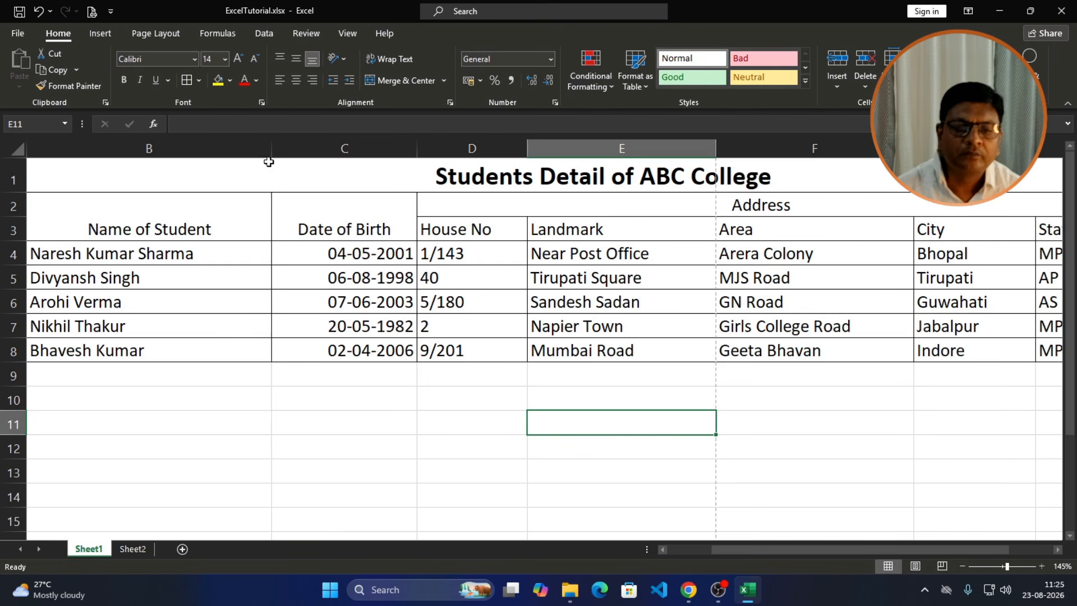
pyautogui.moveTo(271, 148); pyautogui.dragTo(212, 159)
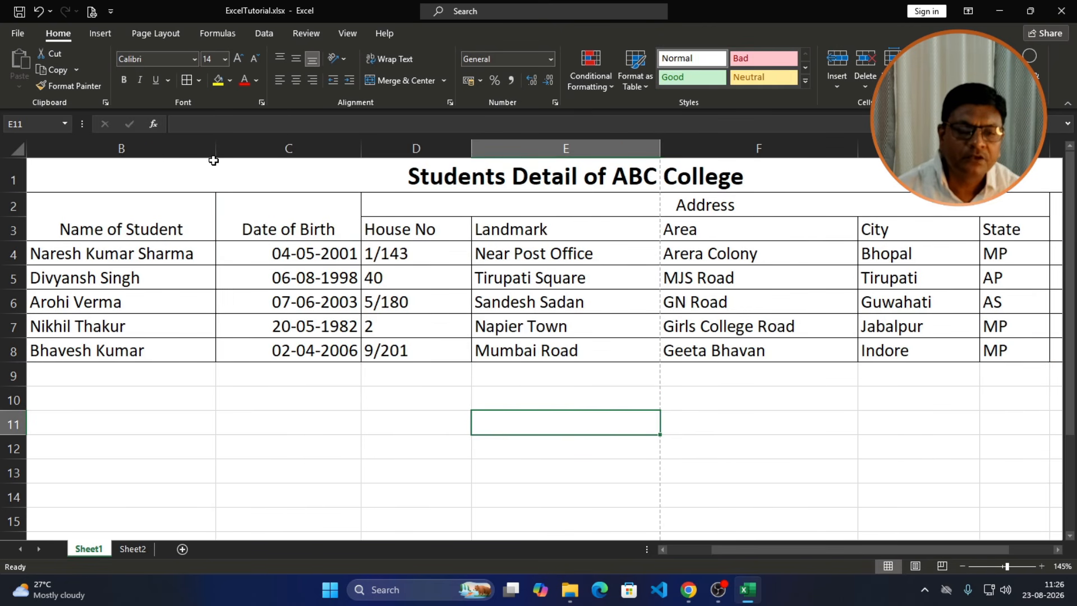
pyautogui.moveTo(361, 148); pyautogui.dragTo(322, 154)
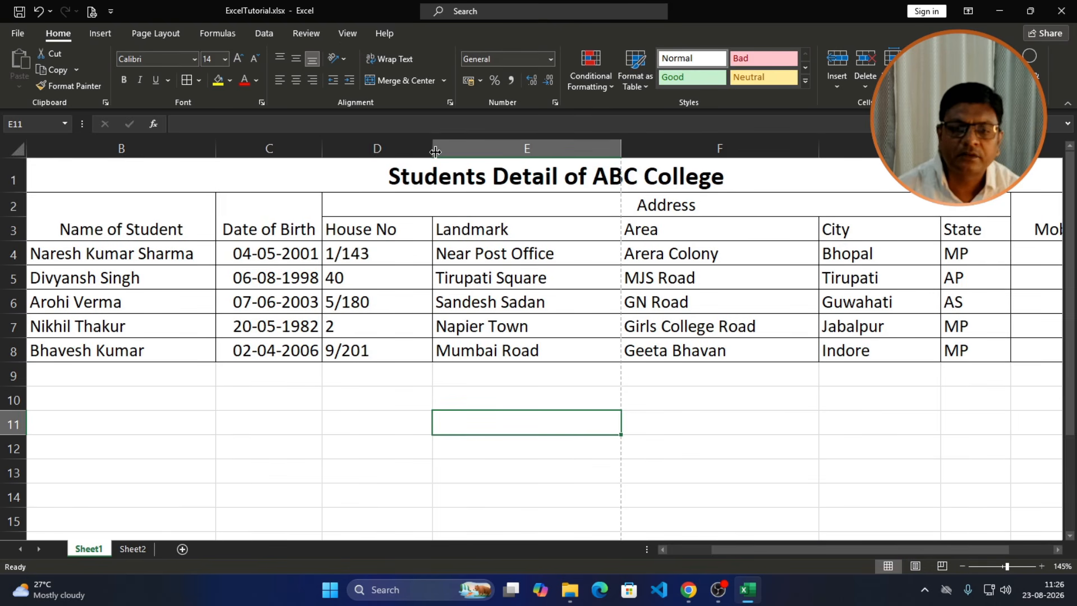
pyautogui.moveTo(434, 150); pyautogui.dragTo(405, 156)
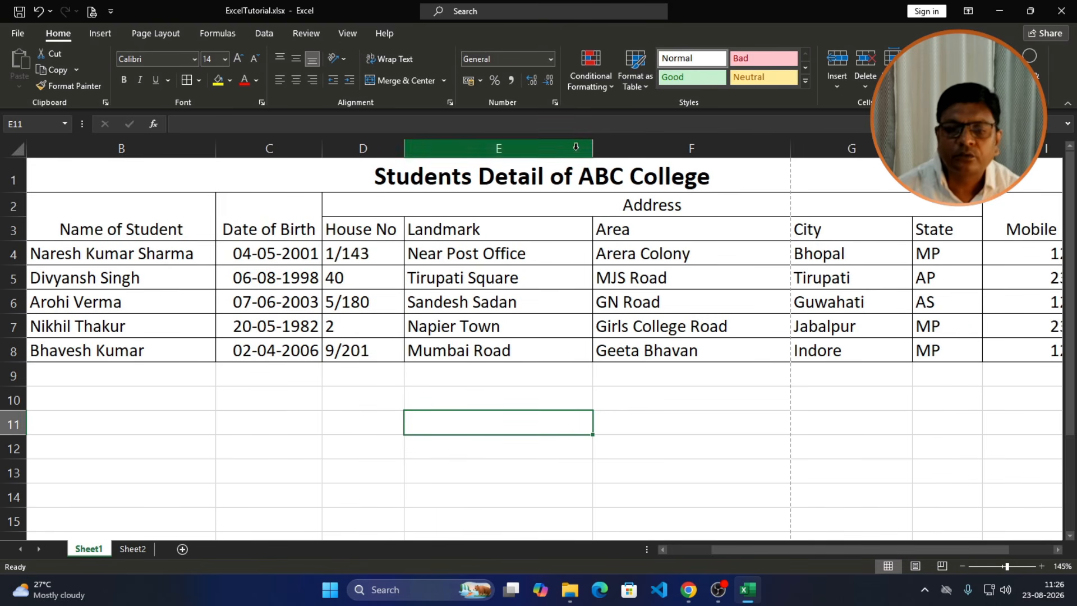
# Step: Narrow the Landmark, Area, City, State and Mobile No. columns to fit their text, and tighten the Name of Student column further
pyautogui.moveTo(594, 152); pyautogui.dragTo(535, 167)
pyautogui.moveTo(733, 150); pyautogui.dragTo(676, 153)
pyautogui.moveTo(796, 147); pyautogui.dragTo(820, 148)
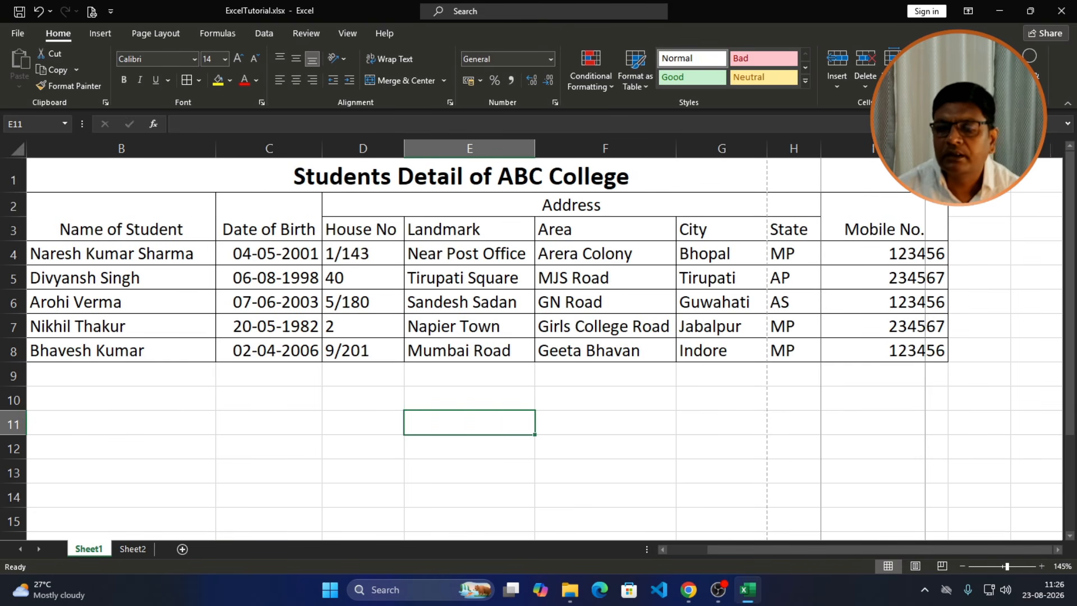
pyautogui.doubleClick(948, 148)
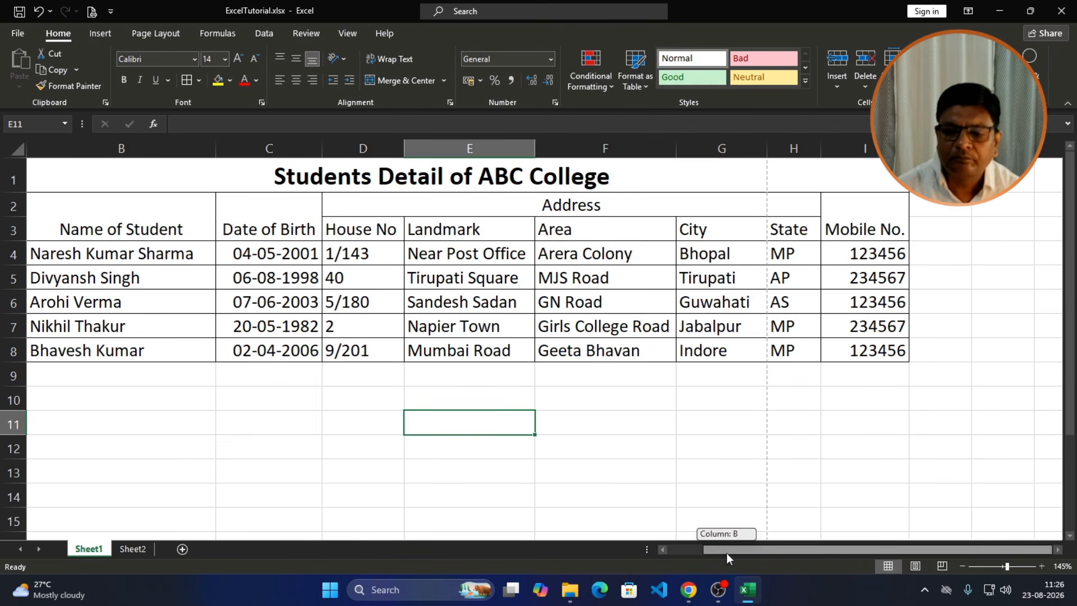
pyautogui.moveTo(726, 553); pyautogui.dragTo(673, 546)
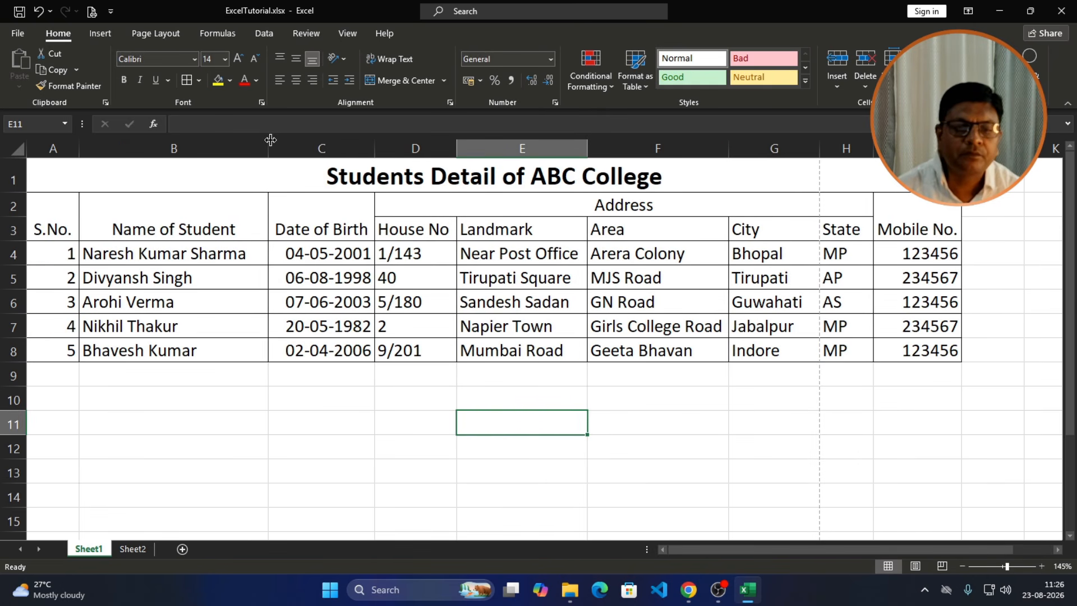
pyautogui.moveTo(269, 140); pyautogui.dragTo(254, 139)
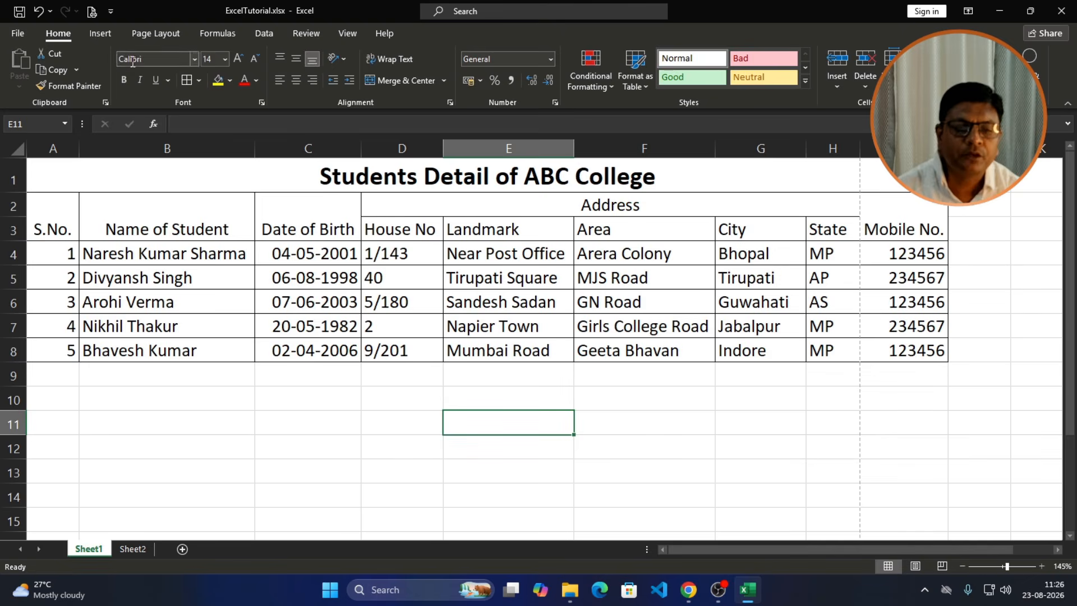
# Step: Open the print preview of Sheet1 and set the page orientation to Portrait
pyautogui.click(89, 16)
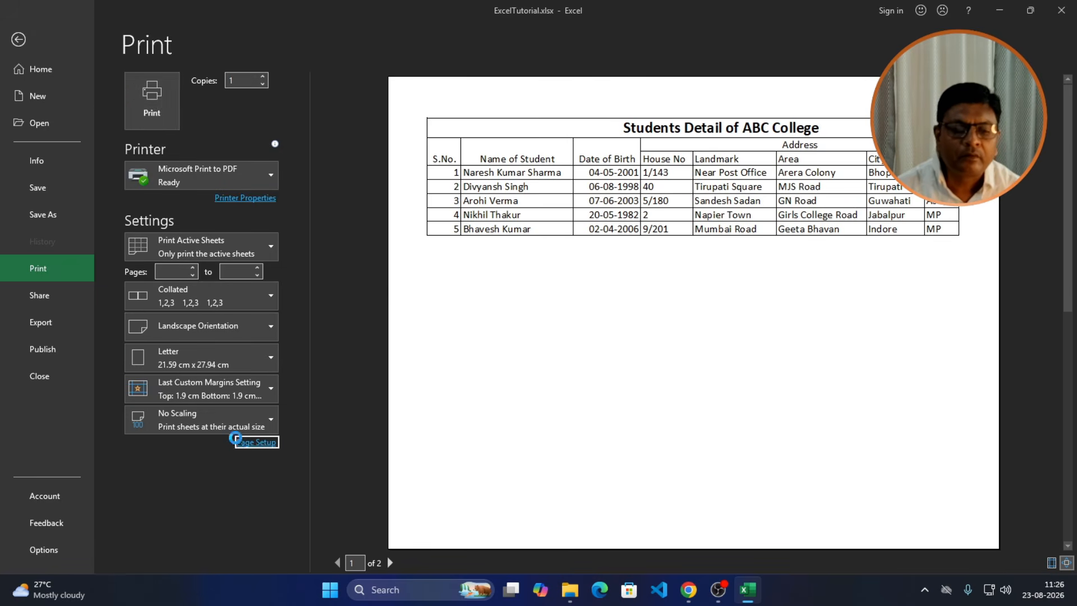
pyautogui.click(245, 443)
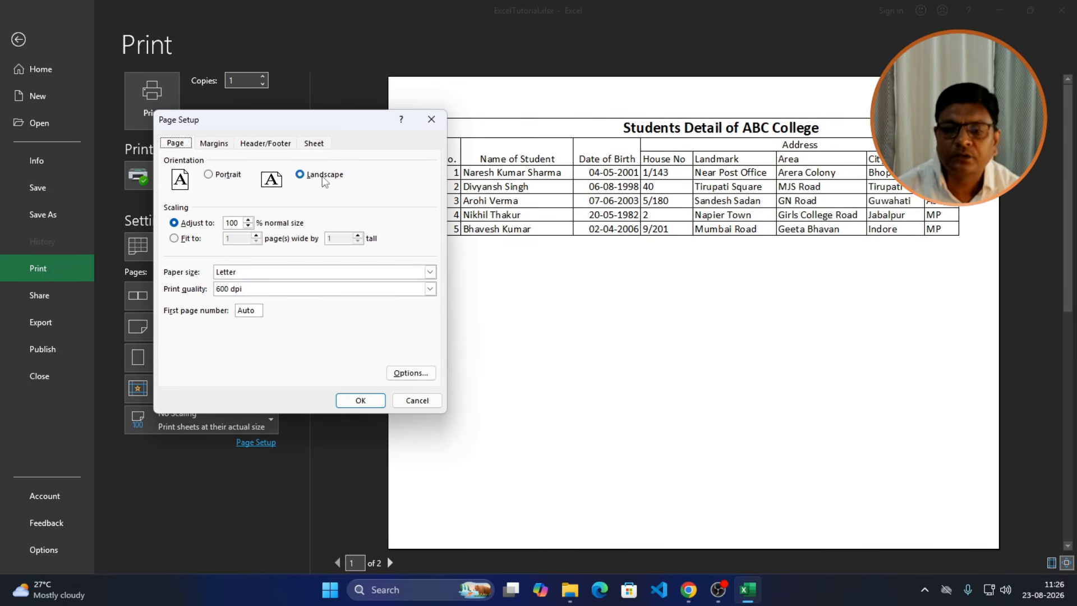
pyautogui.click(218, 176)
pyautogui.click(359, 401)
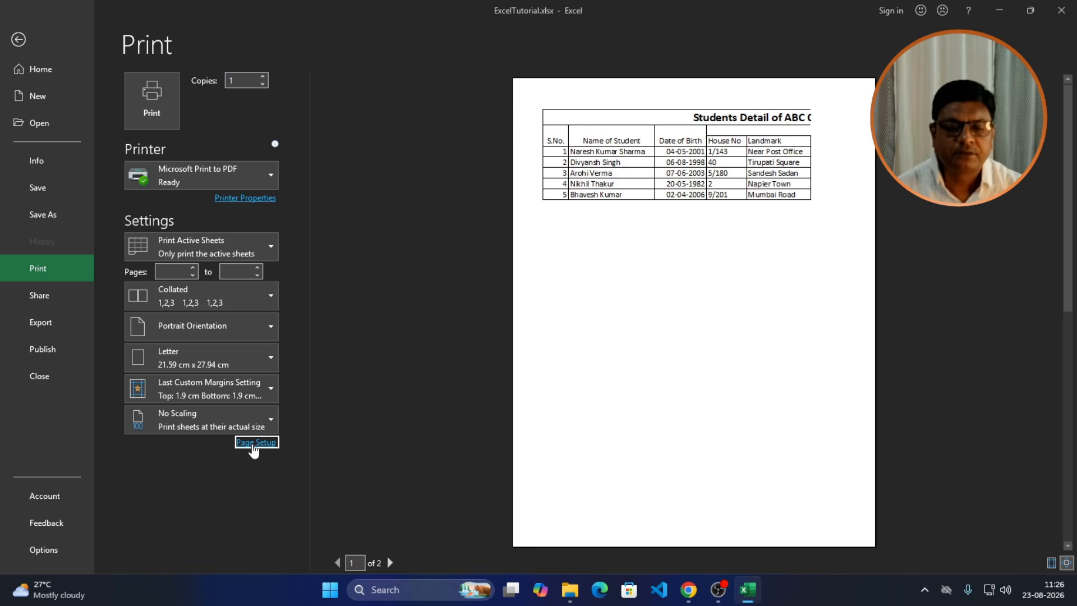
# Step: Set the page orientation to Landscape and look through both pages of the print preview
pyautogui.click(261, 439)
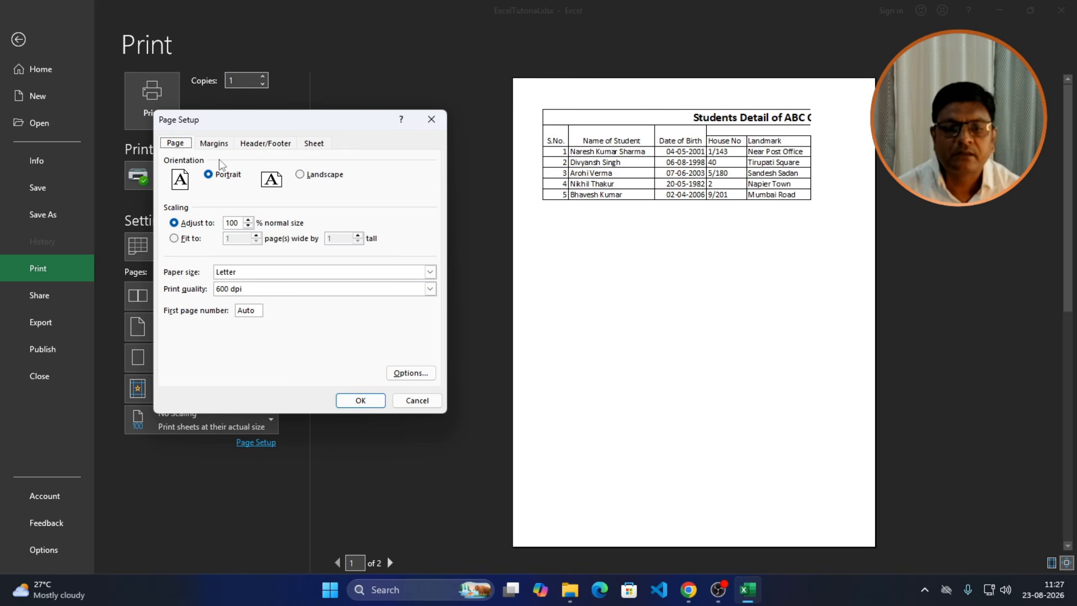
pyautogui.click(300, 175)
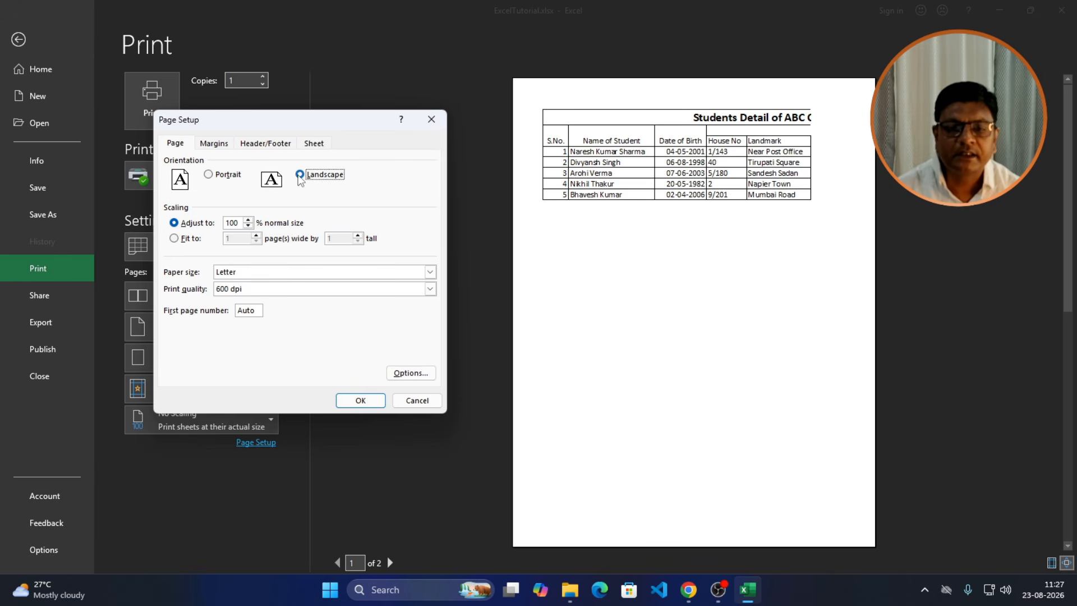
pyautogui.click(355, 397)
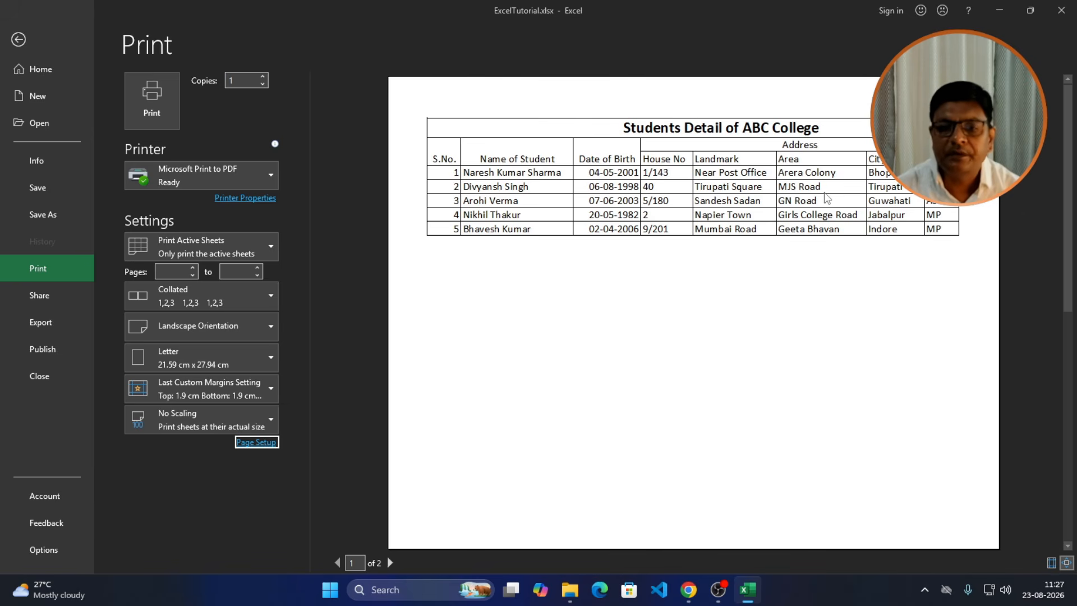
pyautogui.scroll(-1, 827, 198)
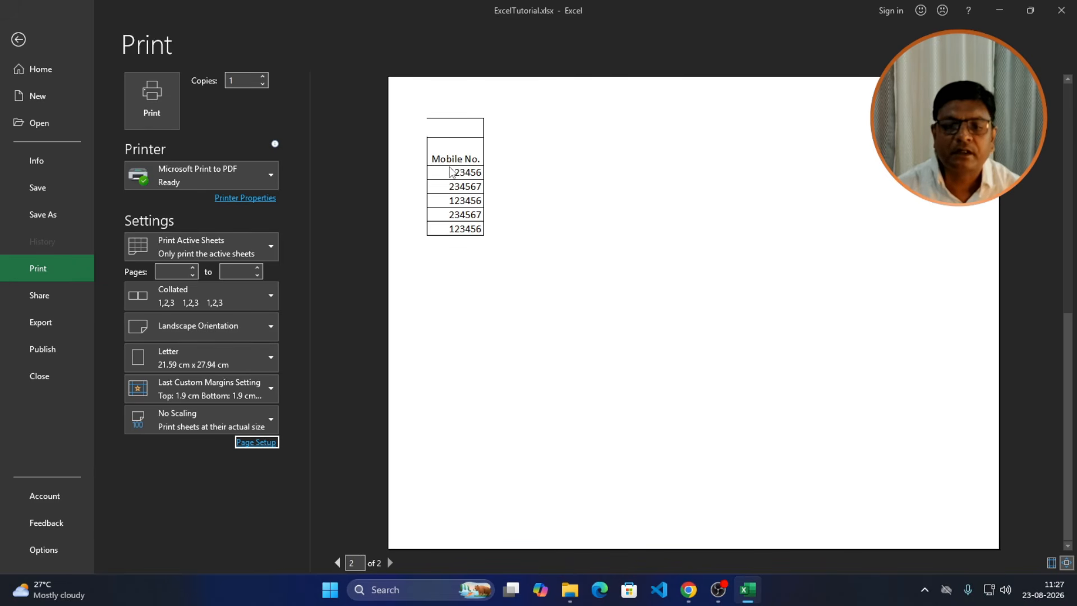
pyautogui.scroll(2, 449, 170)
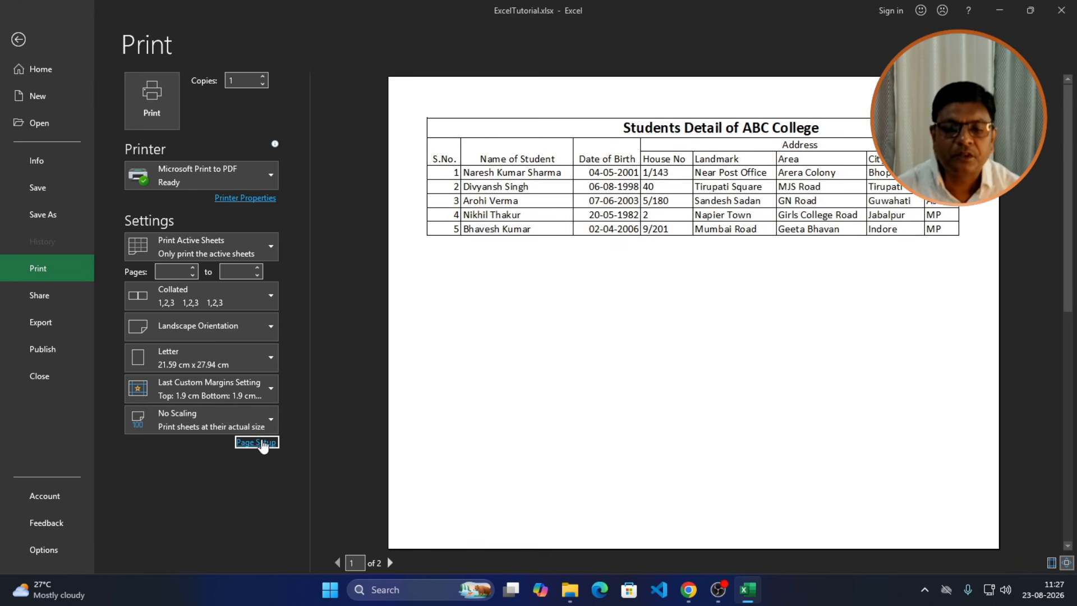
# Step: Set the left page margin to 0.8 cm, moving the page setup dialog away from the print settings
pyautogui.click(264, 441)
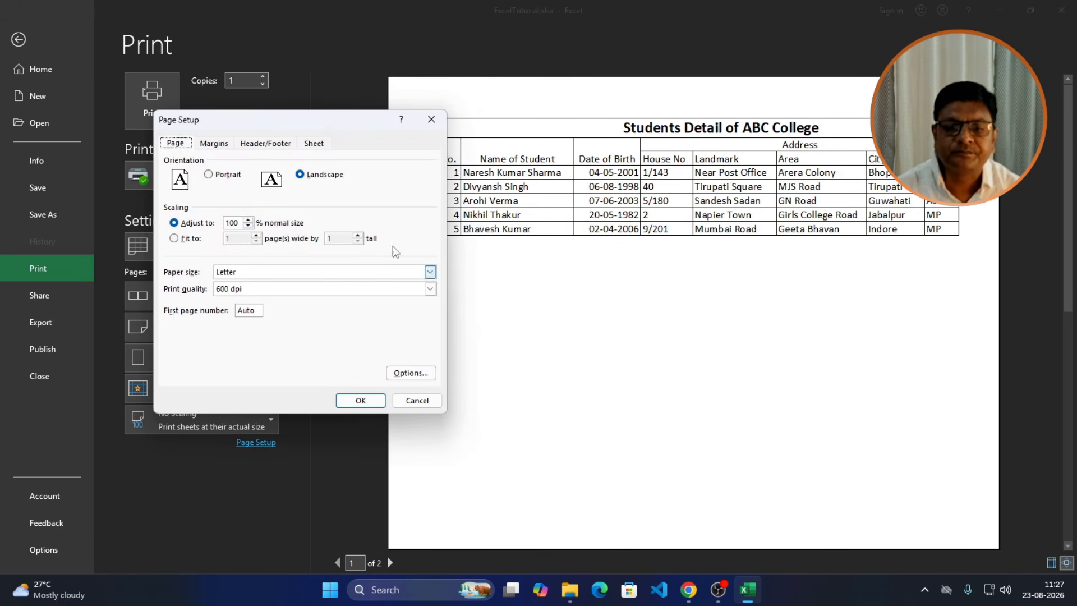
pyautogui.click(212, 144)
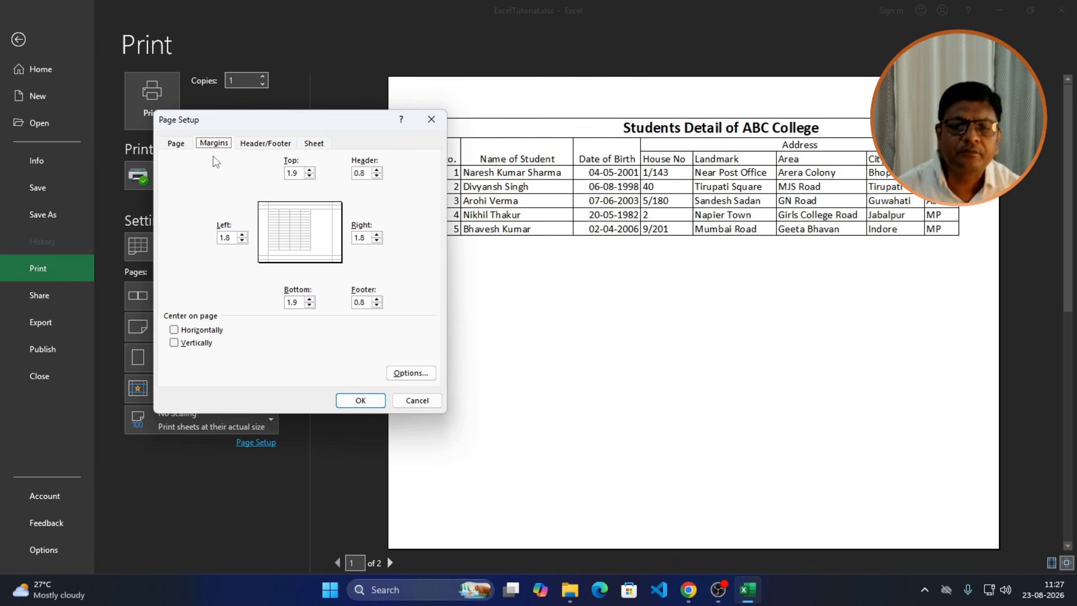
pyautogui.moveTo(284, 127); pyautogui.dragTo(562, 152)
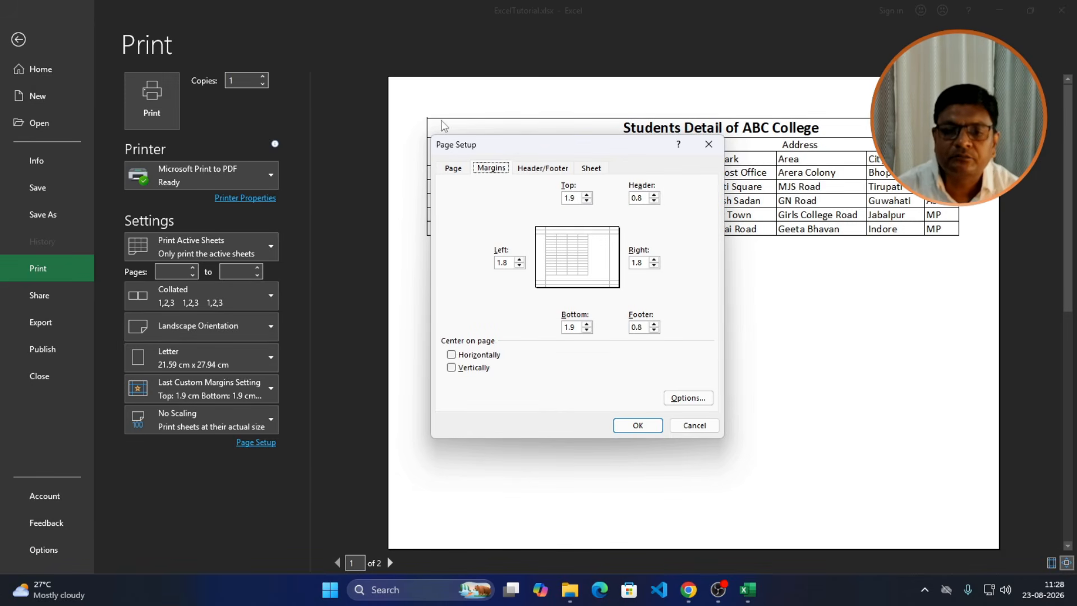
pyautogui.doubleClick(508, 264)
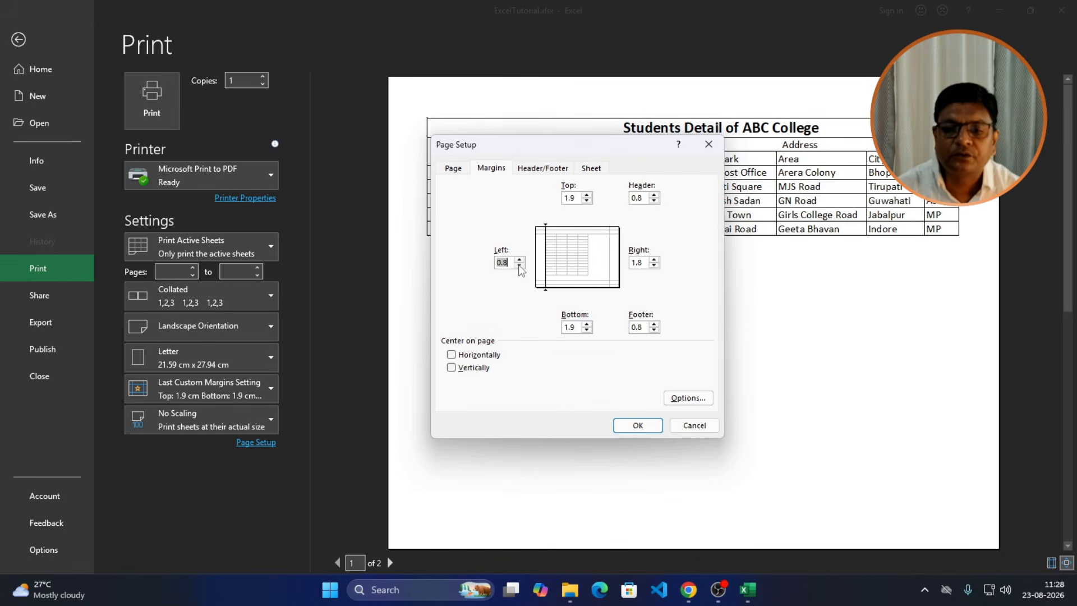
pyautogui.click(519, 260)
pyautogui.click(639, 426)
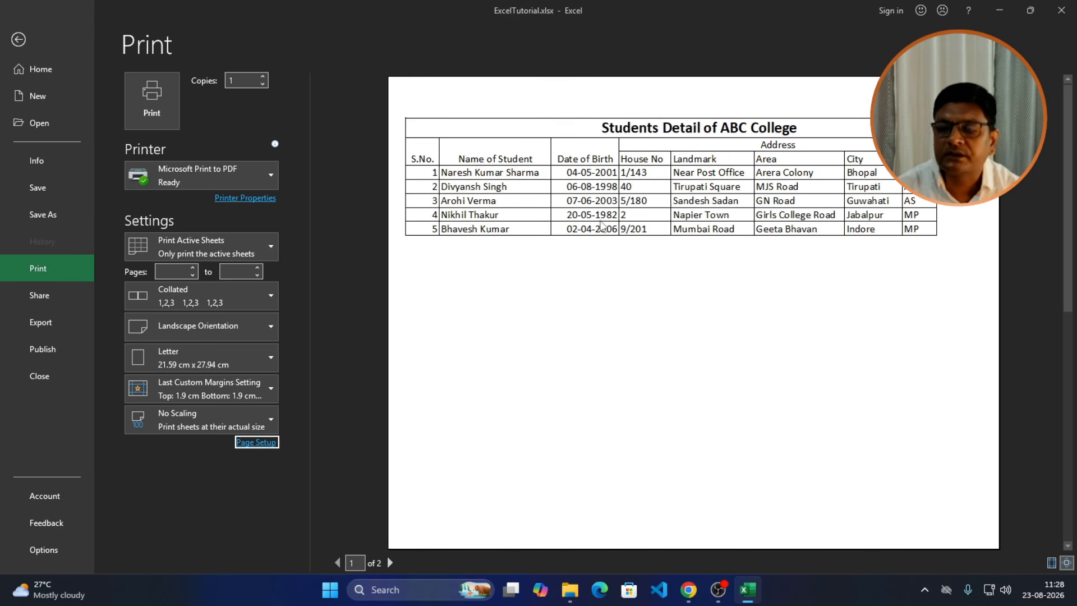
# Step: Set the right page margin to 0.8 cm
pyautogui.click(257, 443)
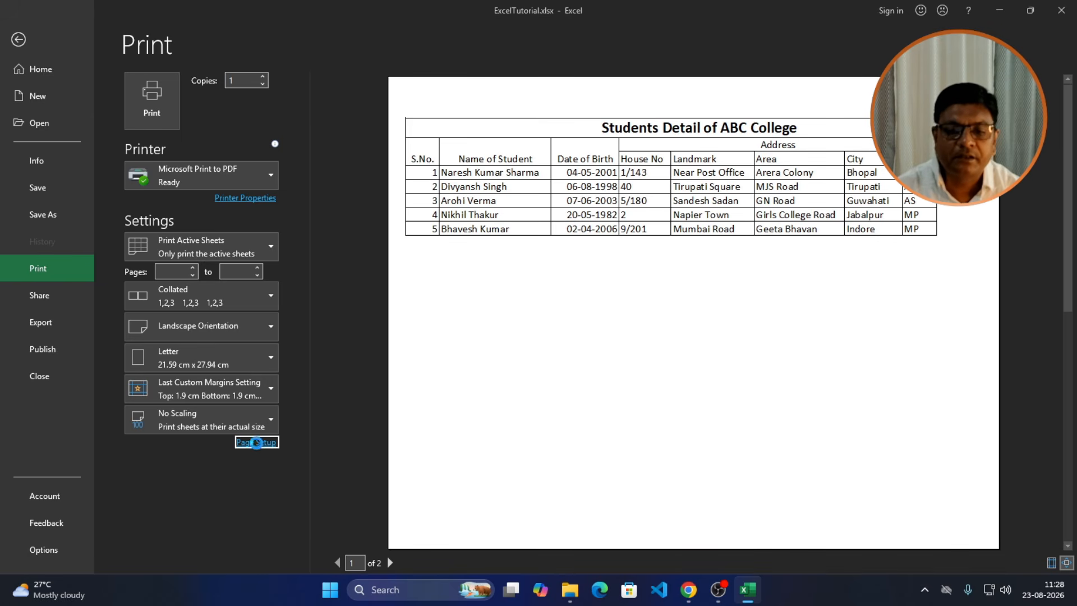
pyautogui.click(492, 170)
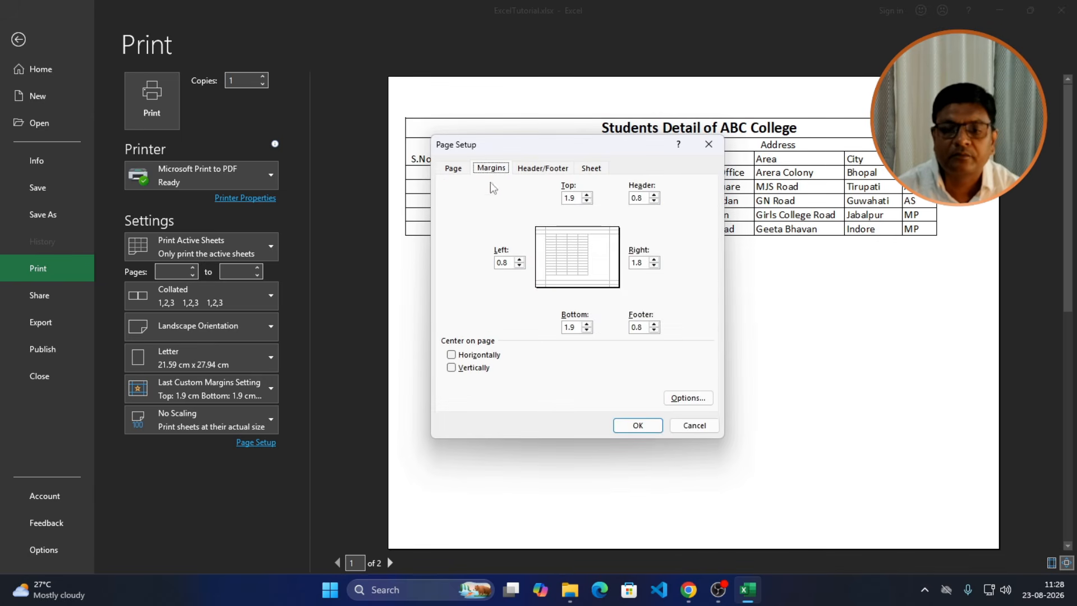
pyautogui.click(653, 265)
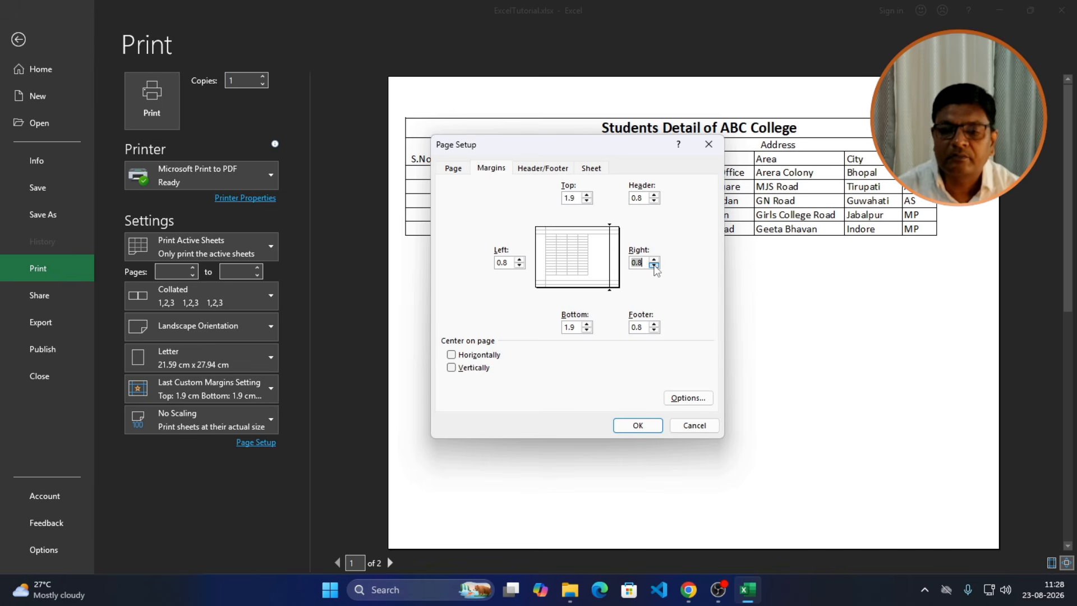
pyautogui.click(638, 426)
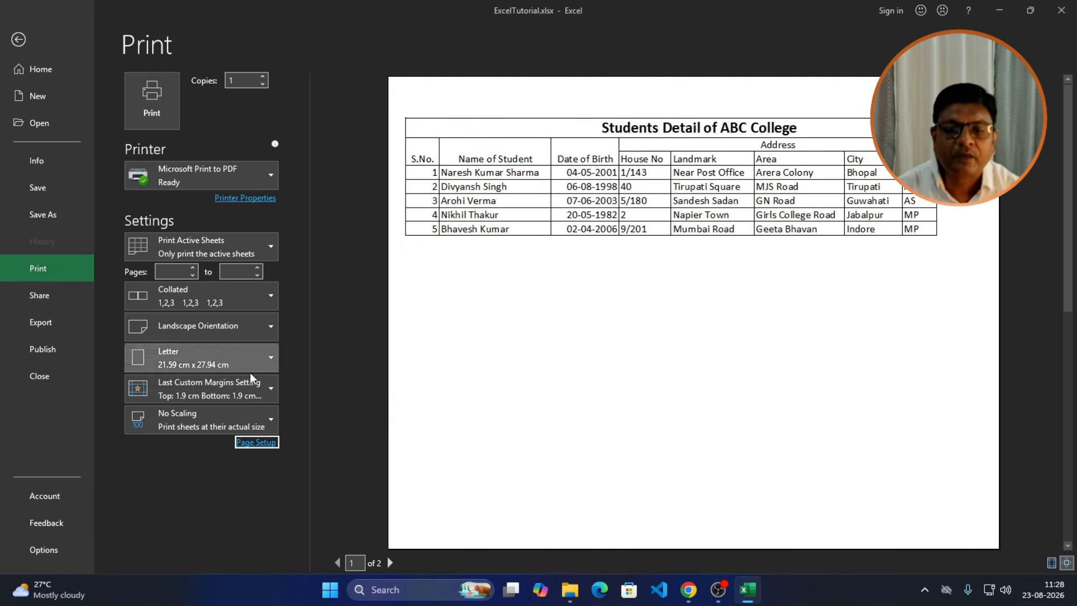
# Step: Set the left page margin to 0.4 cm
pyautogui.click(256, 442)
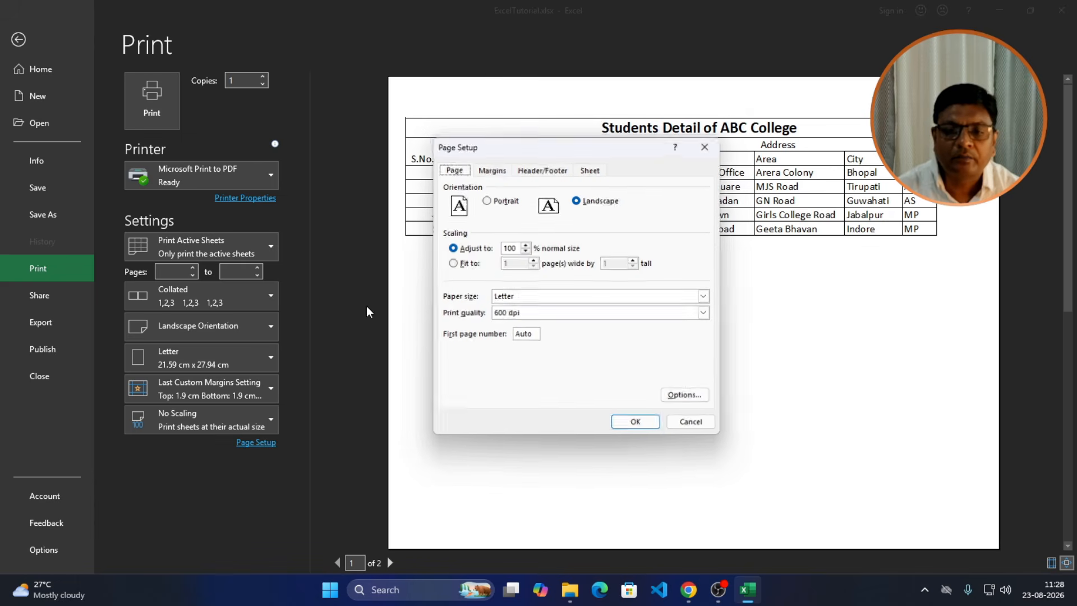
pyautogui.click(493, 172)
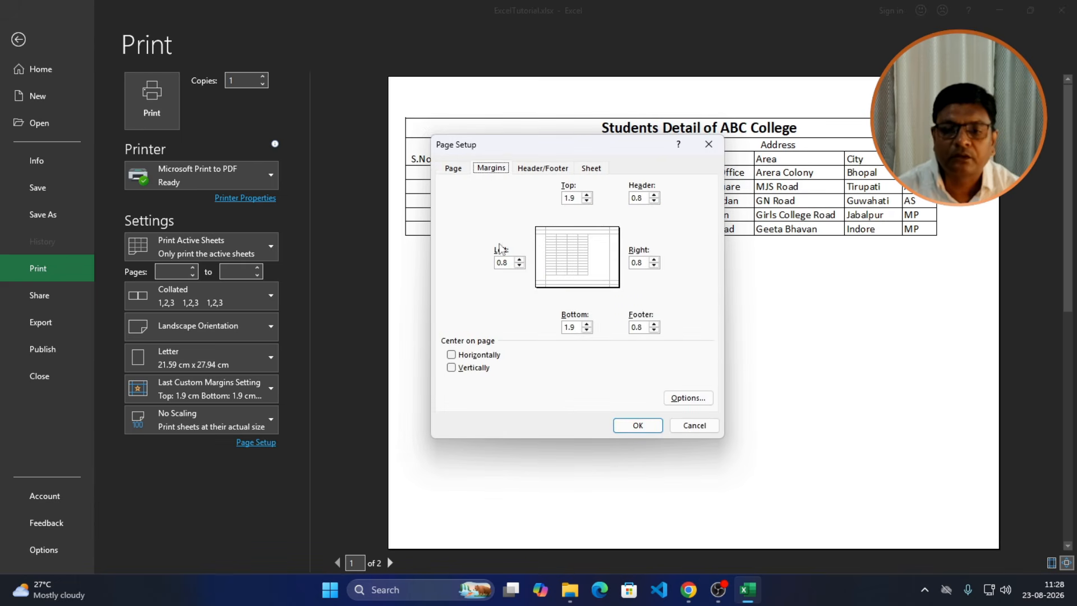
pyautogui.moveTo(510, 262); pyautogui.dragTo(435, 257)
pyautogui.write('0')
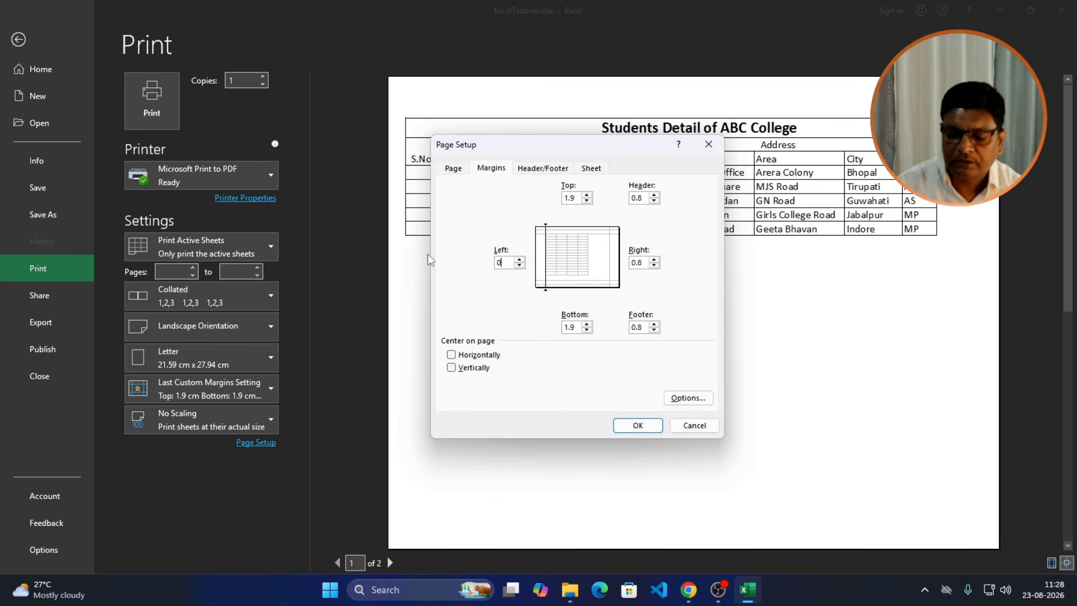
pyautogui.write('.5')
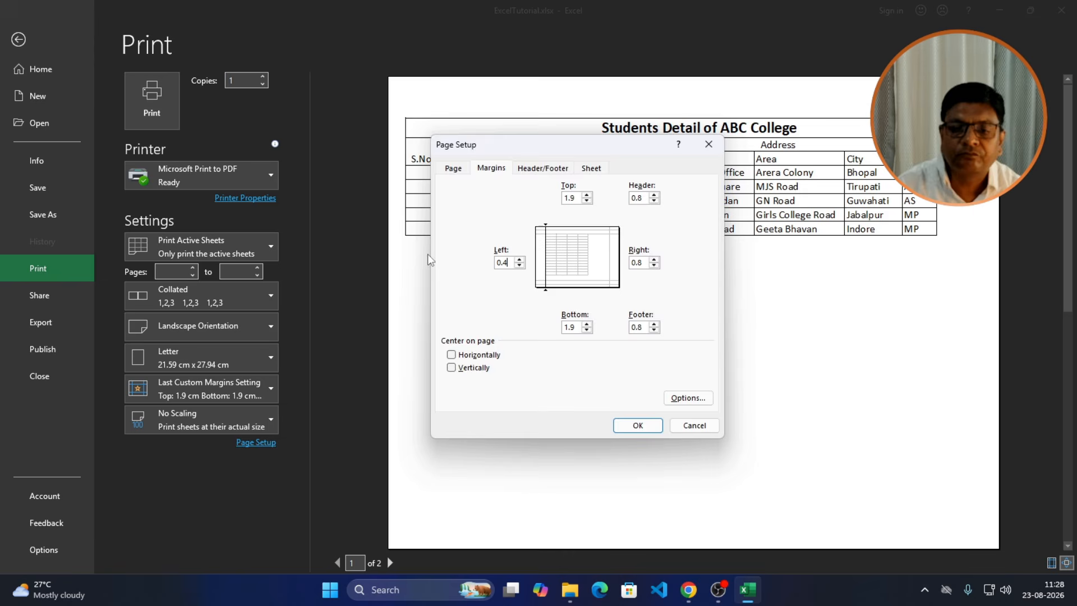
pyautogui.press('Return')
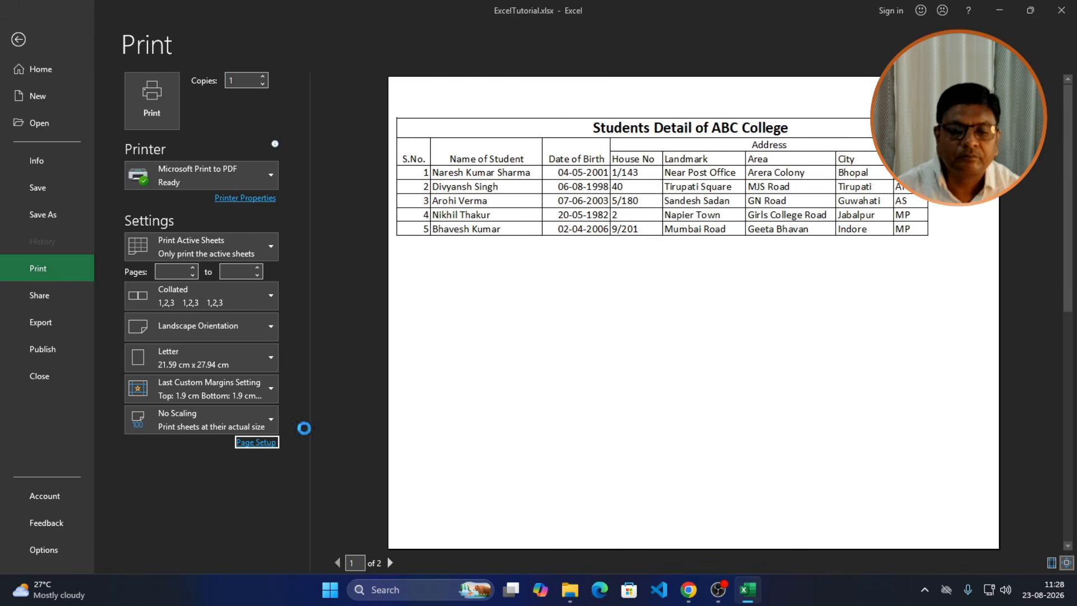
# Step: Set the right page margin to 0.4 cm and return to the worksheet
pyautogui.click(258, 442)
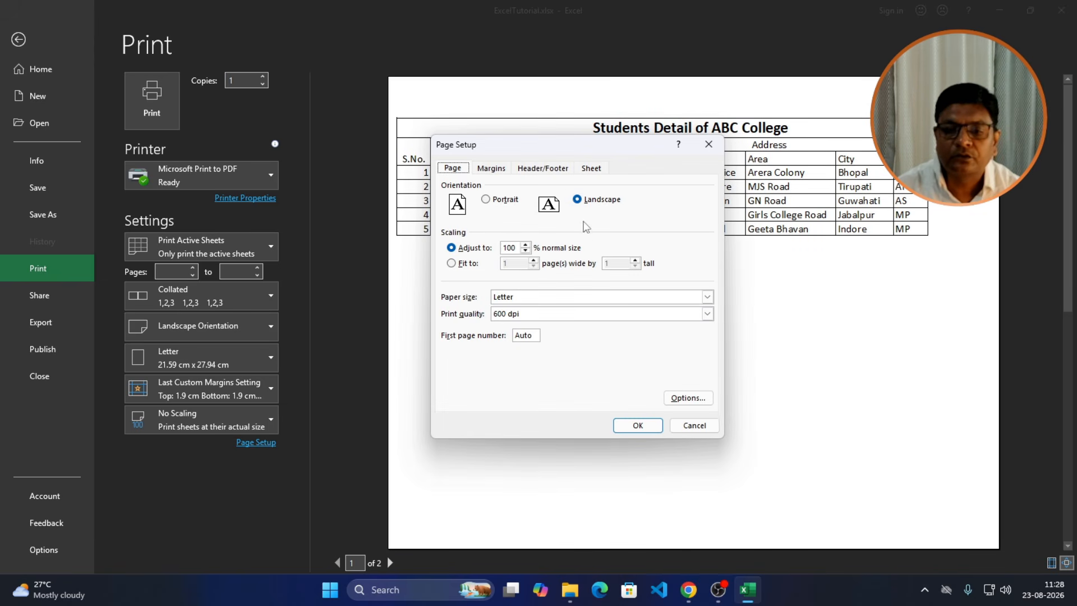
pyautogui.click(491, 168)
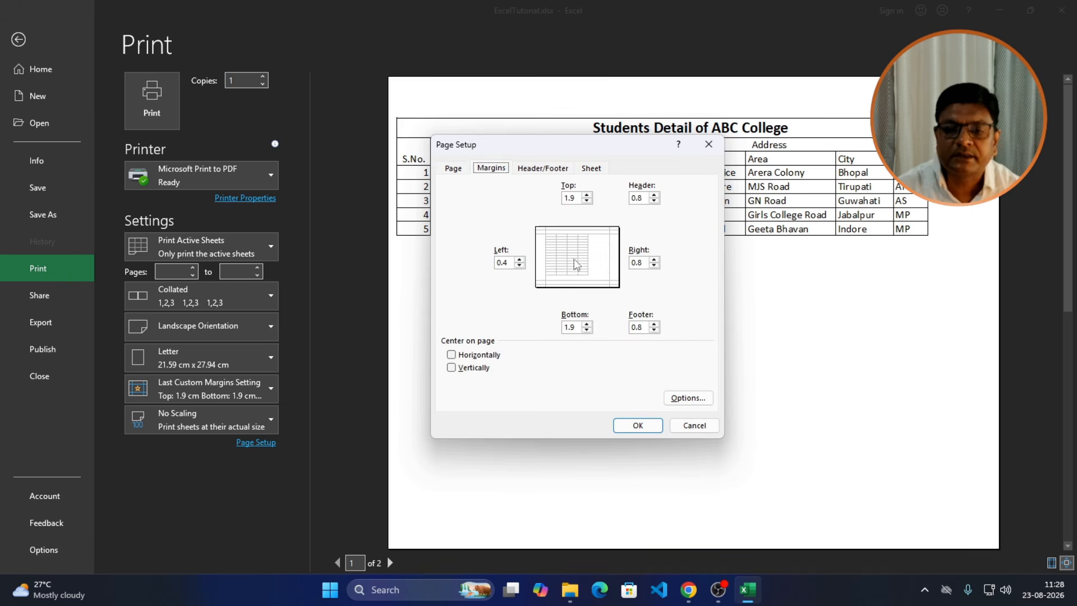
pyautogui.doubleClick(643, 263)
pyautogui.write('0.4')
pyautogui.press('Return')
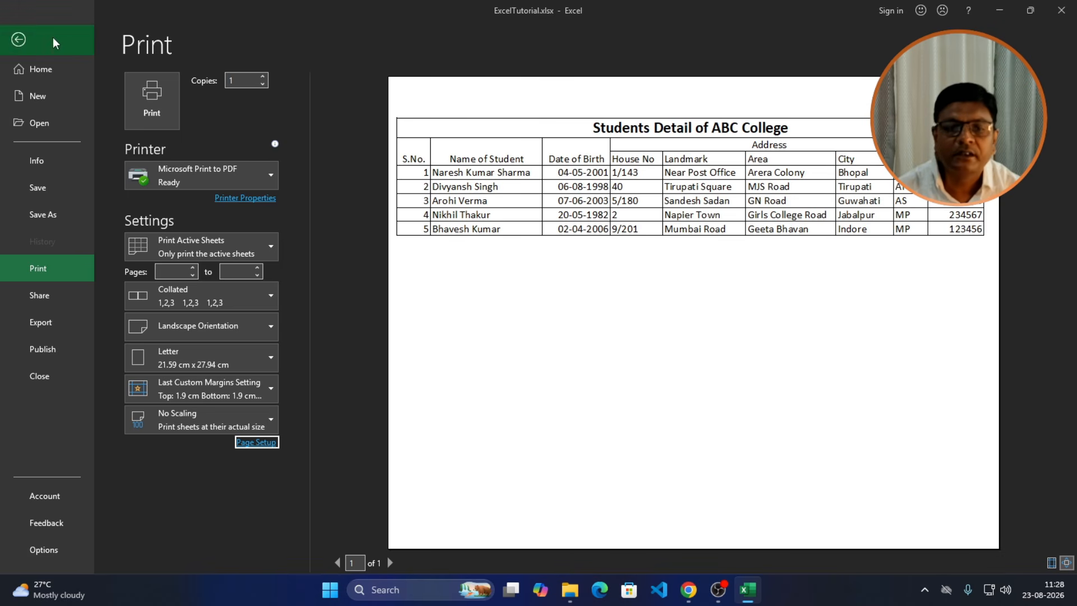
pyautogui.click(22, 38)
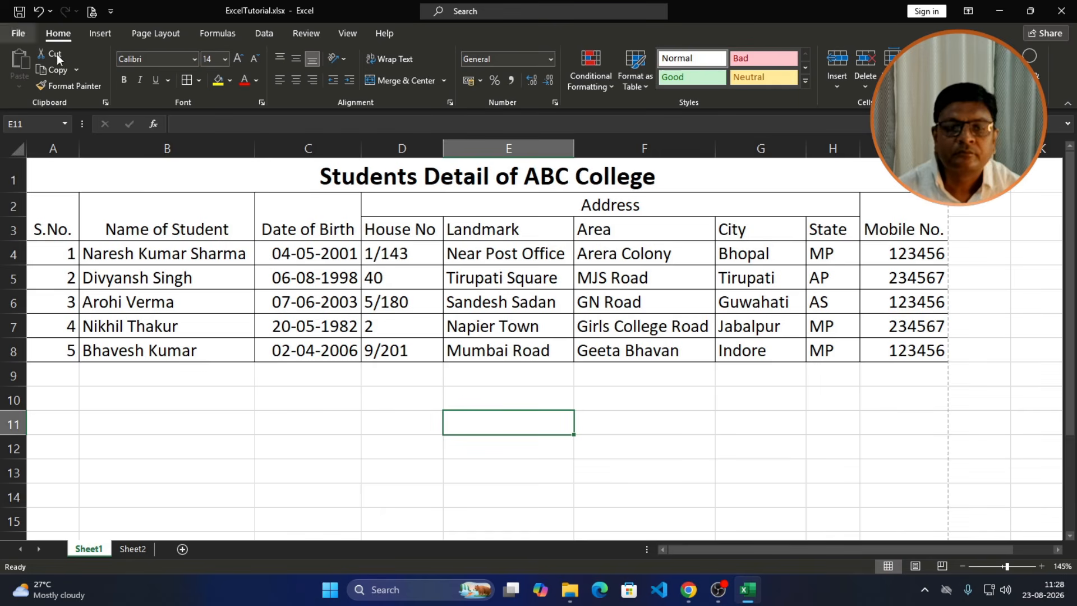
pyautogui.click(204, 284)
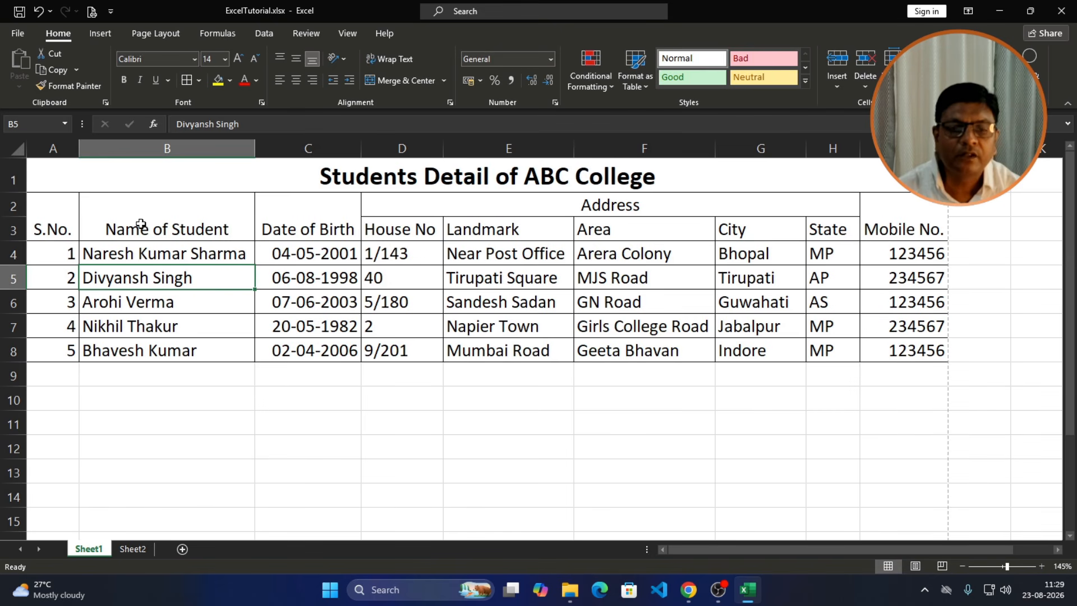
pyautogui.moveTo(149, 254)
pyautogui.mouseDown()
pyautogui.moveTo(225, 252)
pyautogui.moveTo(668, 314)
pyautogui.moveTo(825, 349)
pyautogui.moveTo(892, 349)
pyautogui.mouseUp()
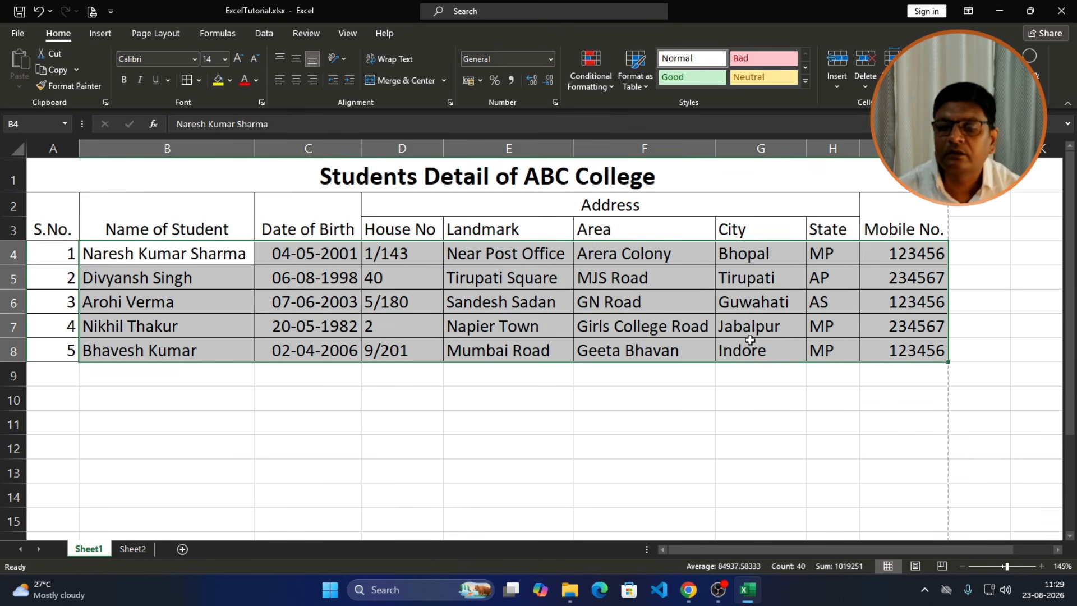
pyautogui.click(237, 295)
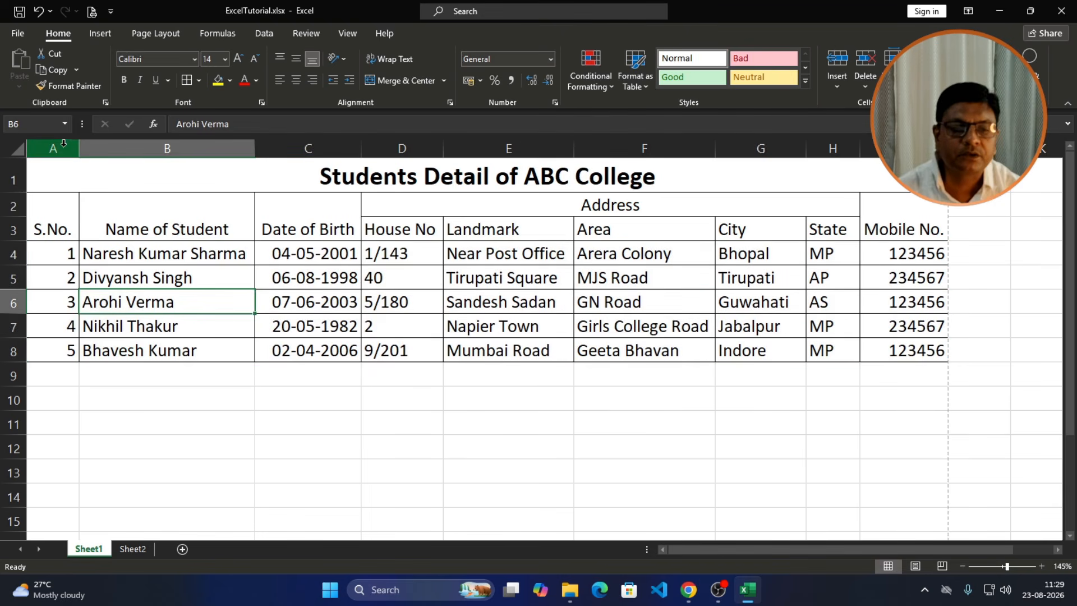
# Step: Narrow the S.No., Name of Student, Landmark, City and State columns slightly so they fit their text more tightly
pyautogui.moveTo(75, 147); pyautogui.dragTo(72, 147)
pyautogui.moveTo(251, 149); pyautogui.dragTo(246, 156)
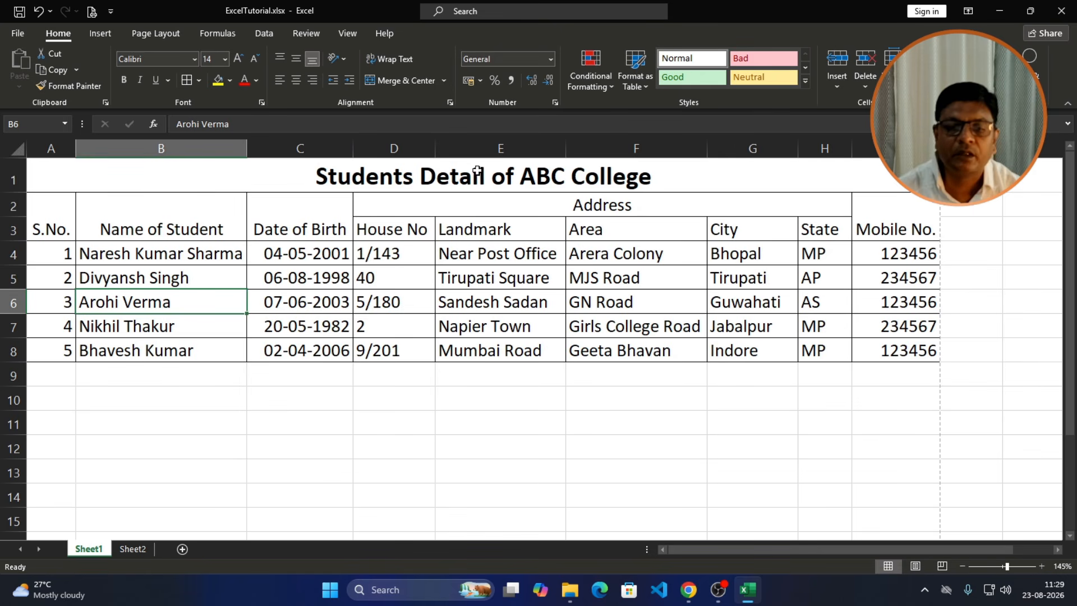
pyautogui.moveTo(565, 150); pyautogui.dragTo(560, 152)
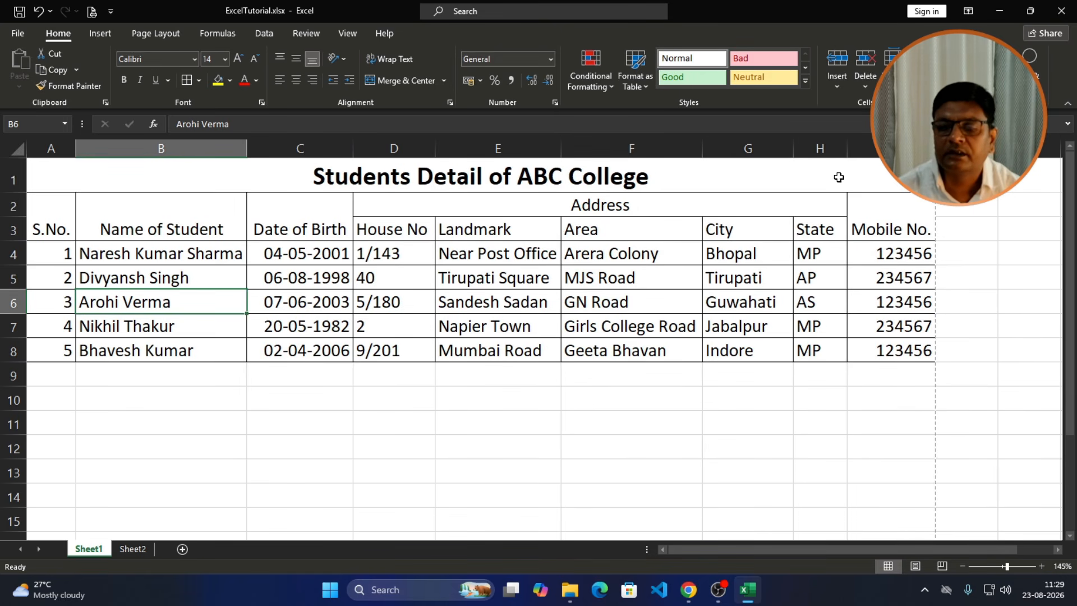
pyautogui.moveTo(793, 149); pyautogui.dragTo(826, 149)
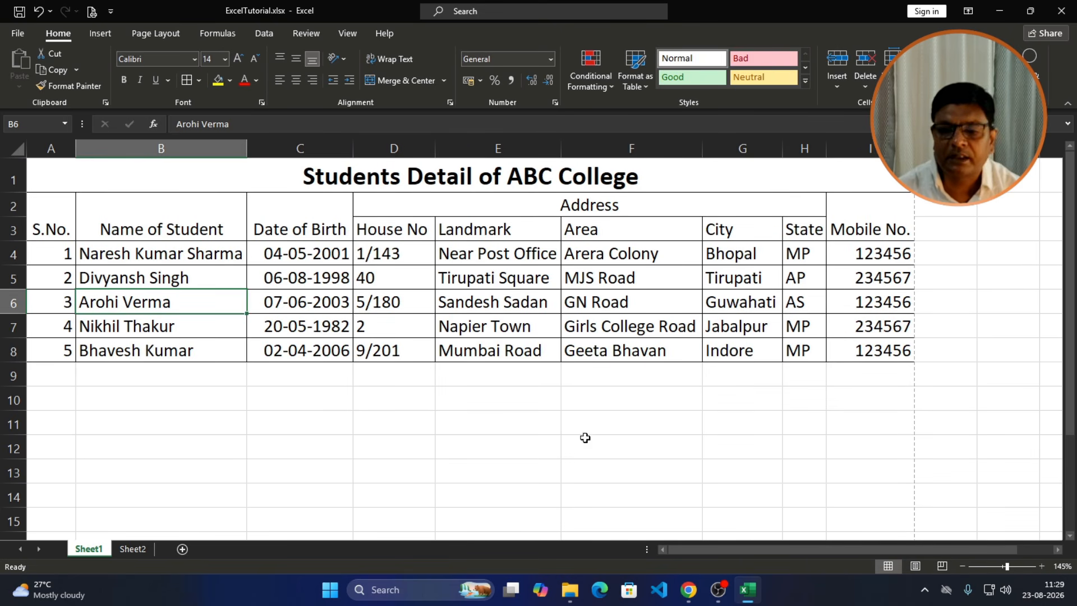
pyautogui.click(749, 391)
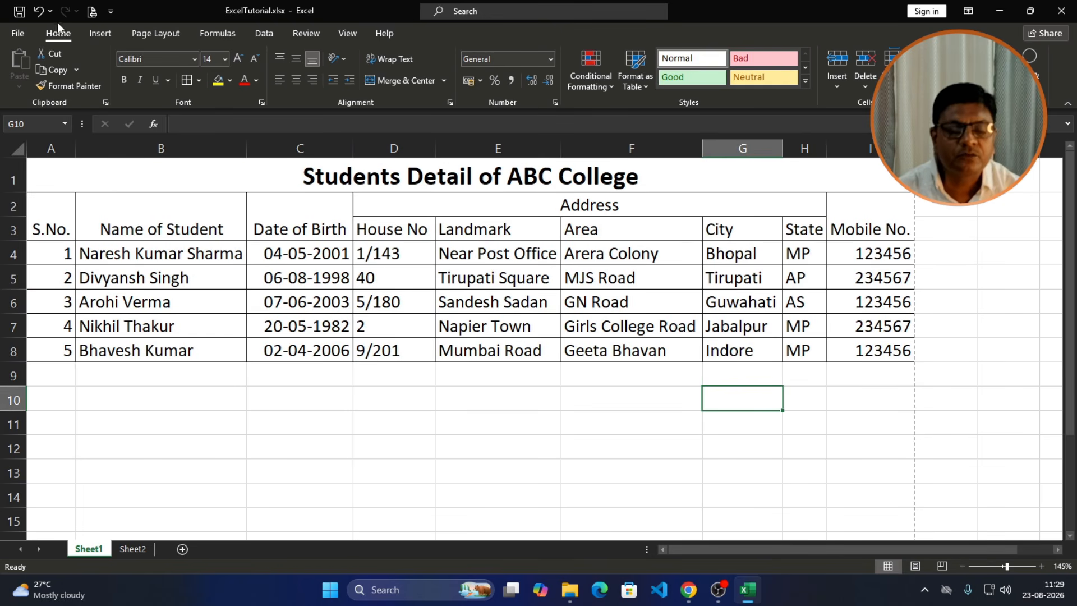
# Step: Increase the left page margin slightly in the page setup, check the print preview and return to the worksheet
pyautogui.click(92, 12)
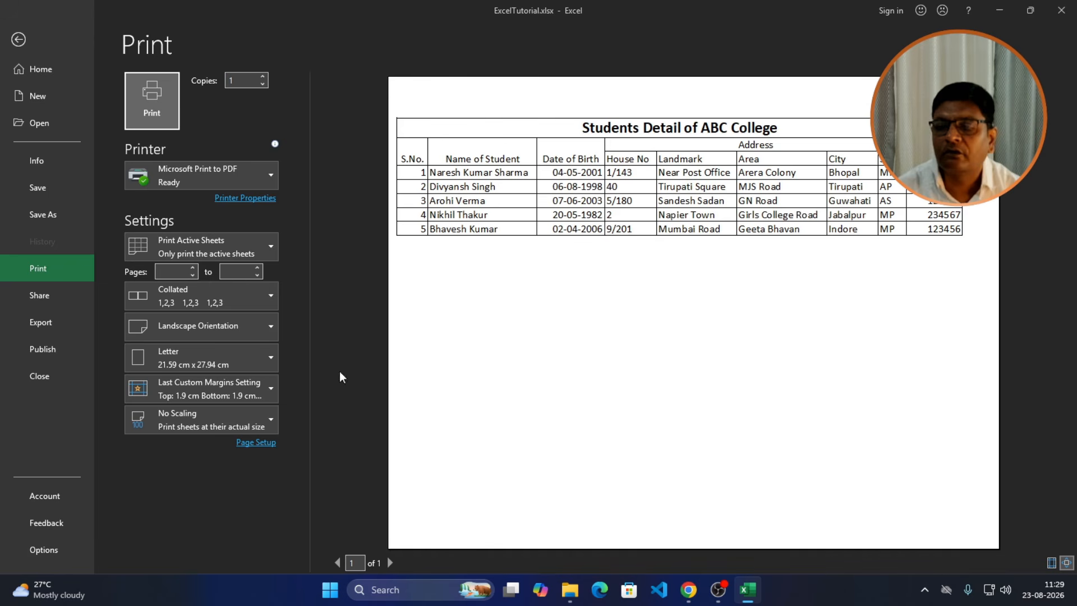
pyautogui.click(259, 443)
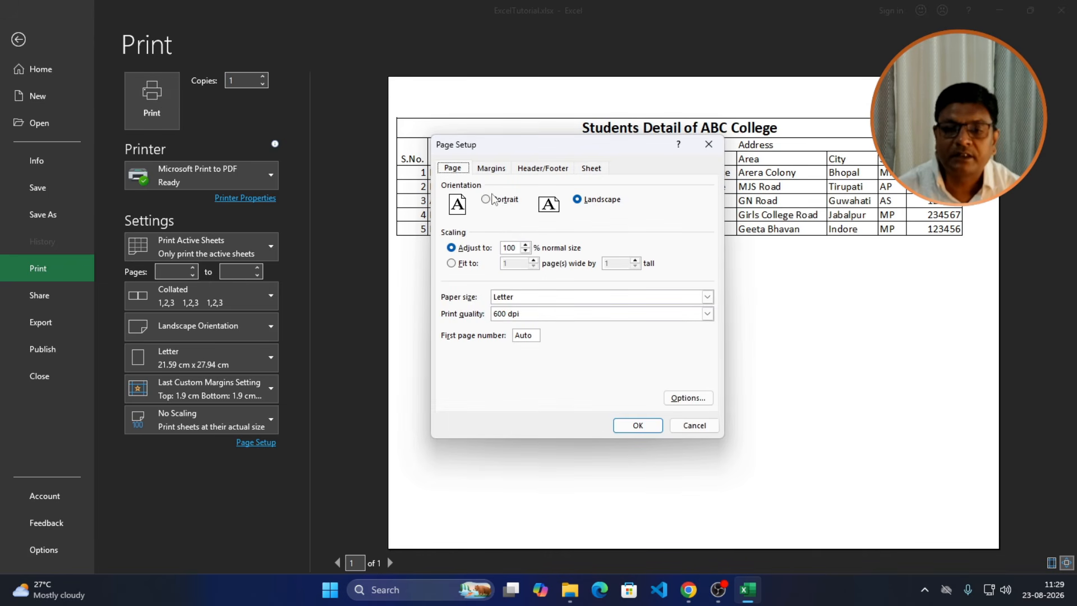
pyautogui.click(497, 167)
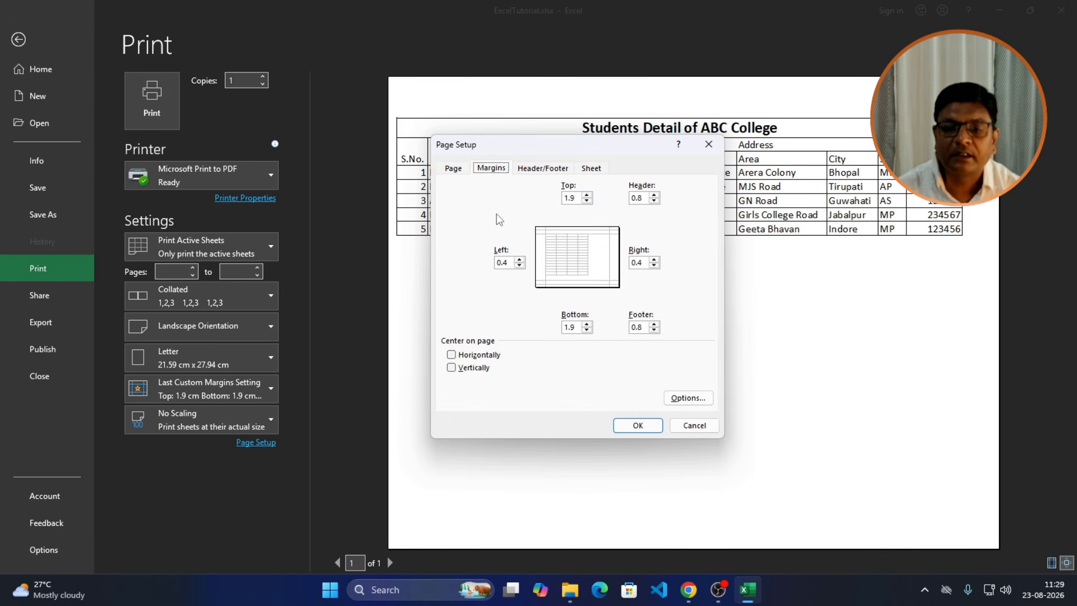
pyautogui.click(520, 260)
pyautogui.click(520, 261)
pyautogui.click(519, 266)
pyautogui.click(631, 425)
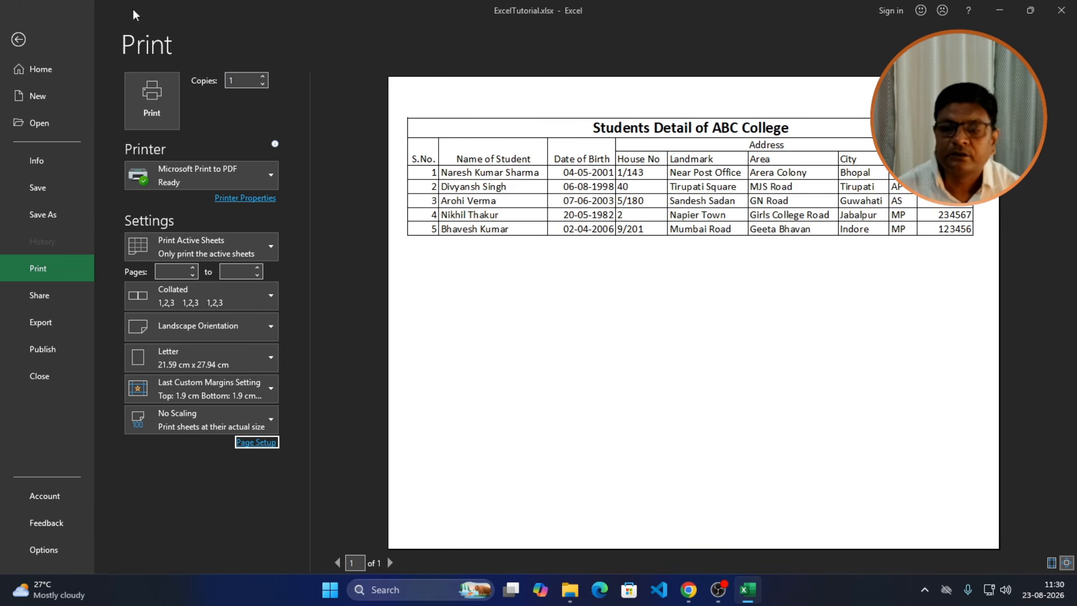
pyautogui.click(16, 39)
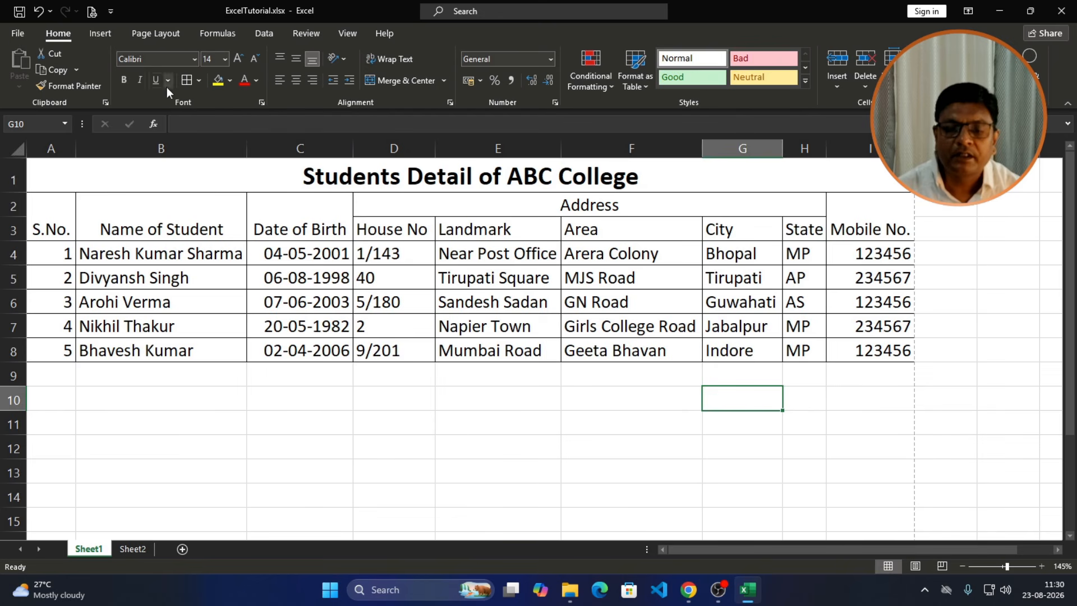
pyautogui.click(179, 275)
pyautogui.press('Left')
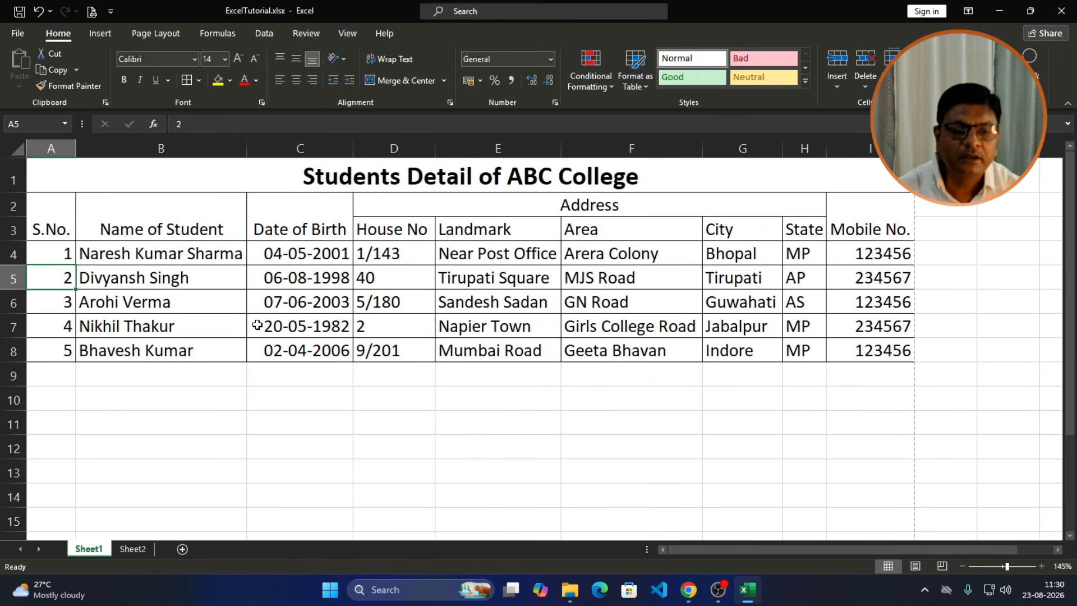
pyautogui.press('Up')
pyautogui.press('Down')
pyautogui.press('Down')
pyautogui.press('Down')
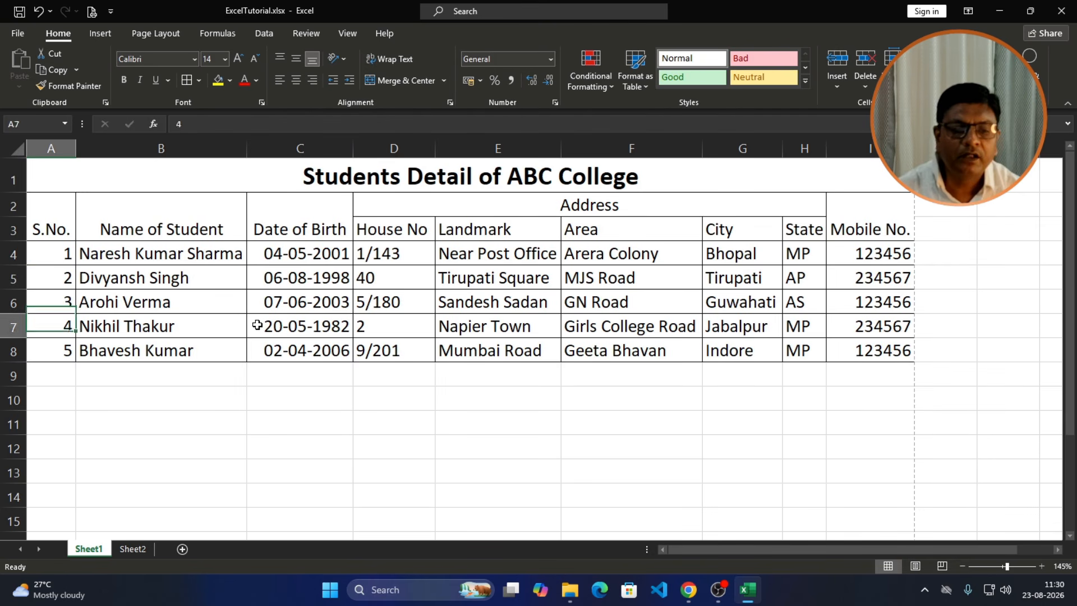
pyautogui.press('Down')
pyautogui.press('Down')
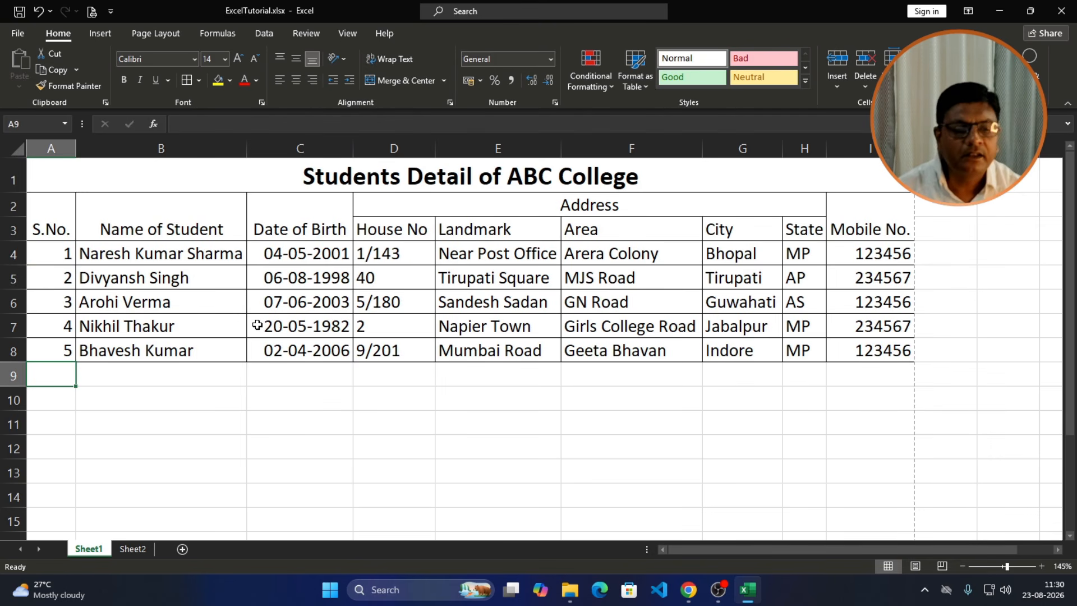
# Step: Try left and right alignment on the serial numbers in A4:A8, finishing with them centred horizontally
pyautogui.moveTo(52, 253); pyautogui.dragTo(53, 351)
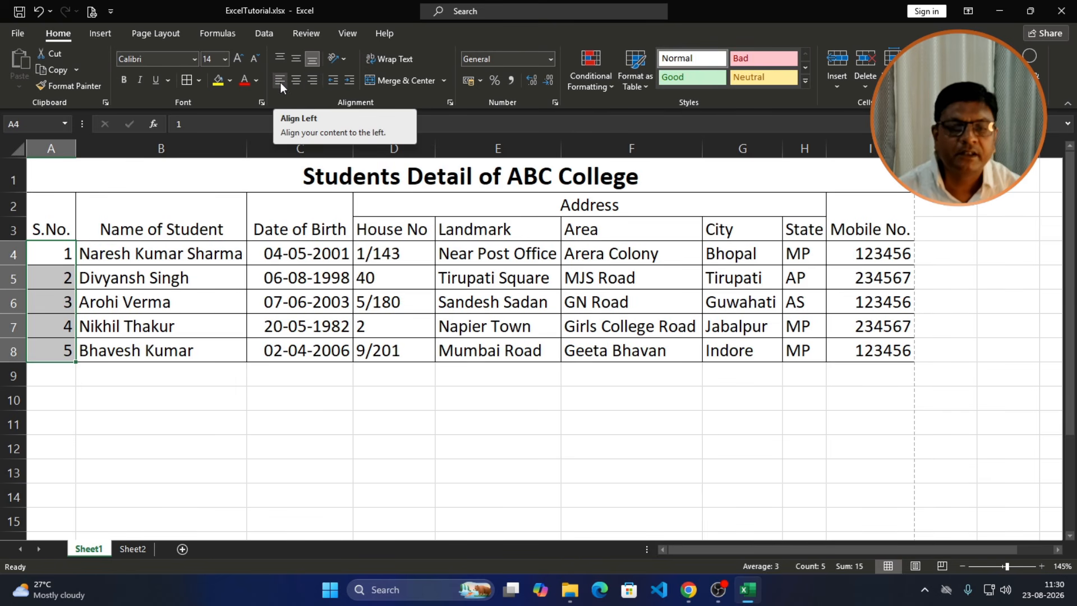
pyautogui.click(281, 82)
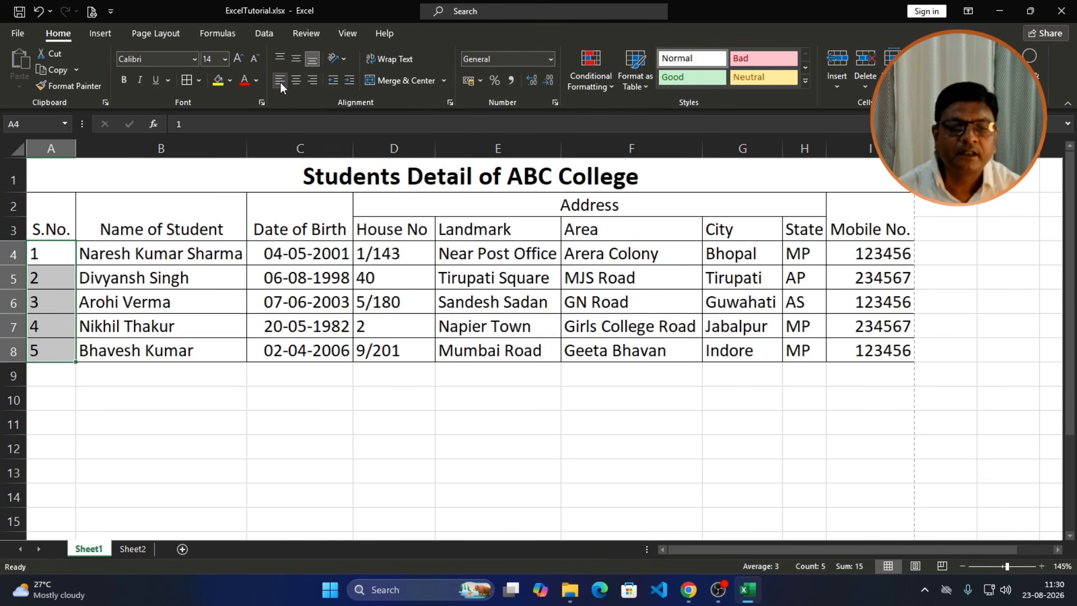
pyautogui.click(313, 83)
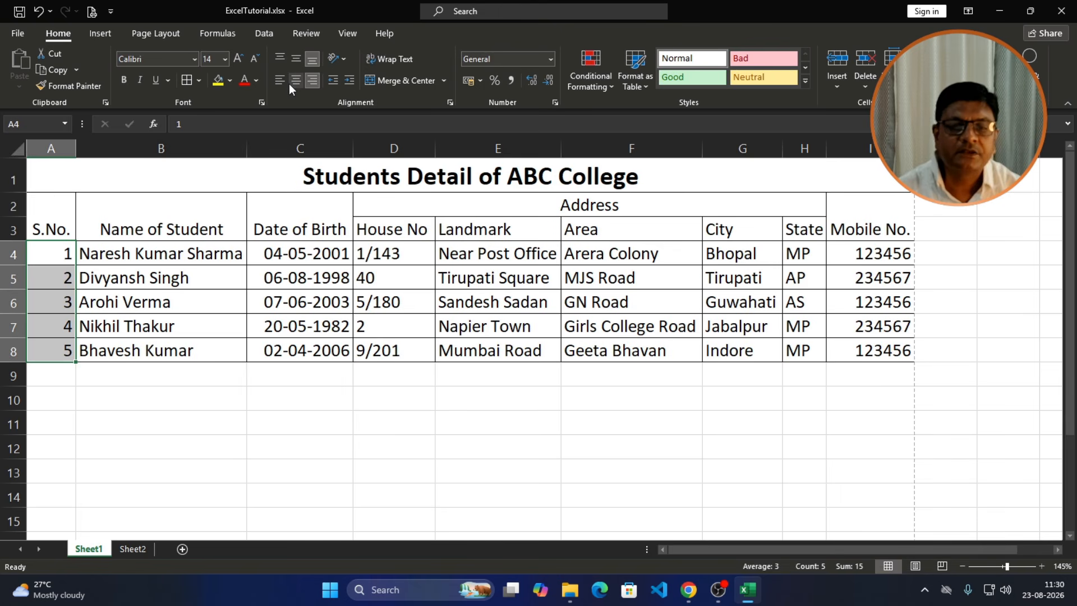
pyautogui.click(293, 83)
pyautogui.click(278, 81)
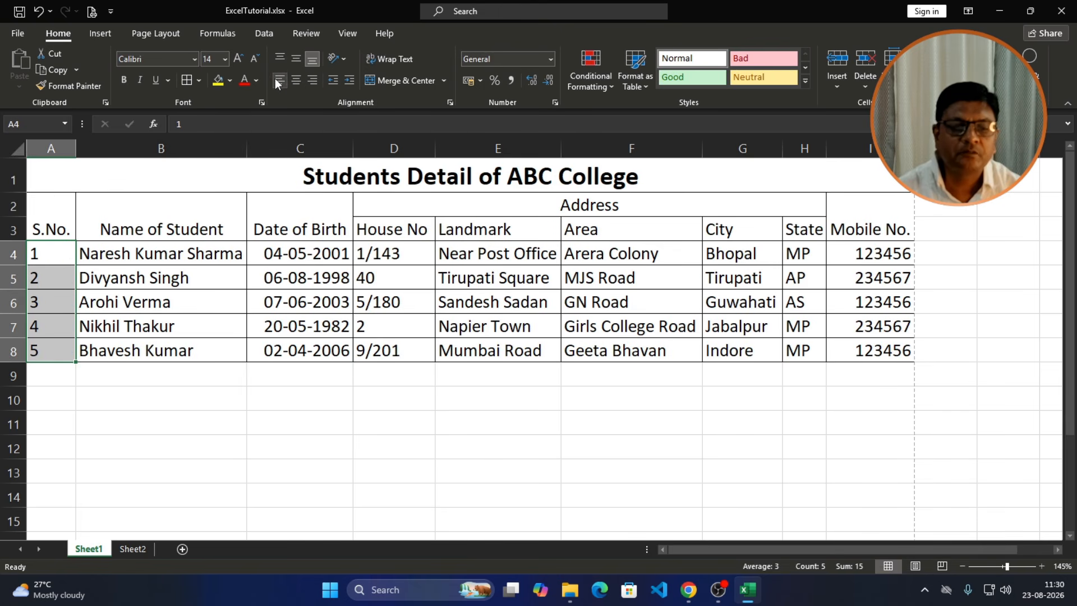
pyautogui.click(295, 81)
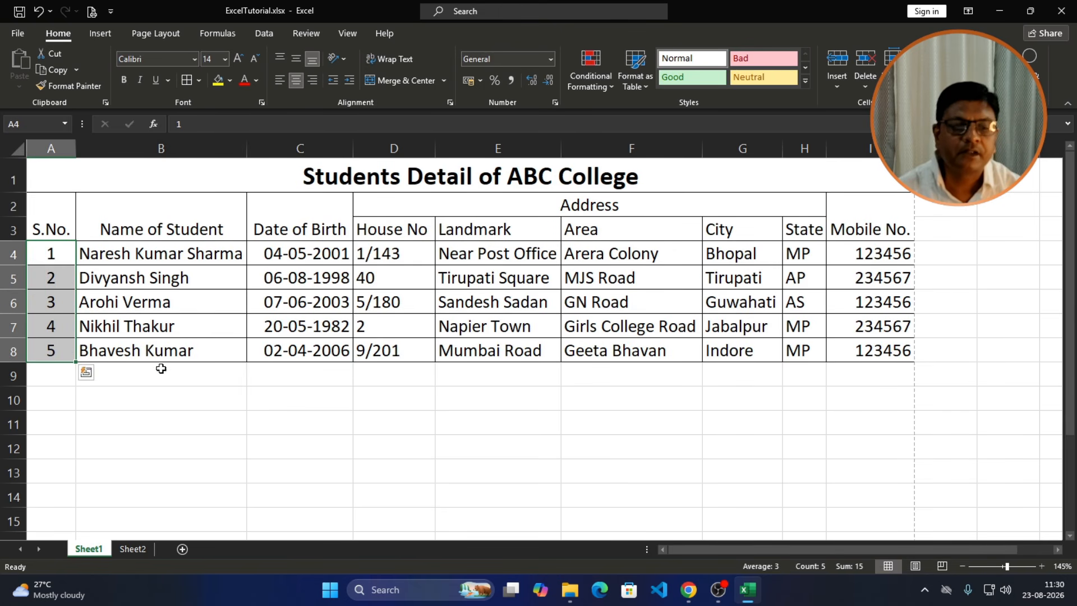
pyautogui.click(300, 323)
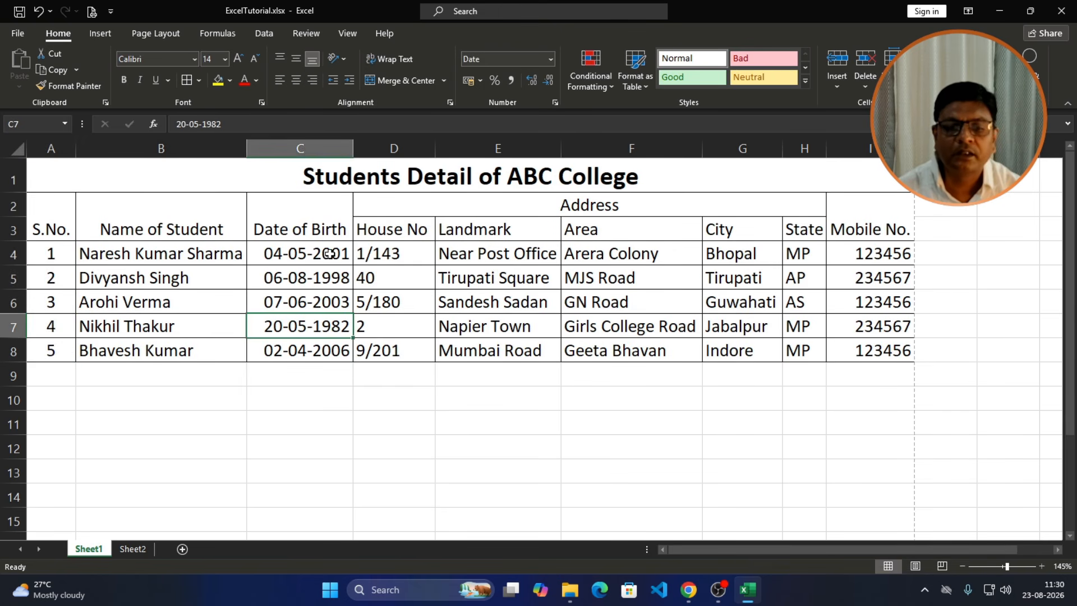
pyautogui.moveTo(611, 258); pyautogui.dragTo(606, 344)
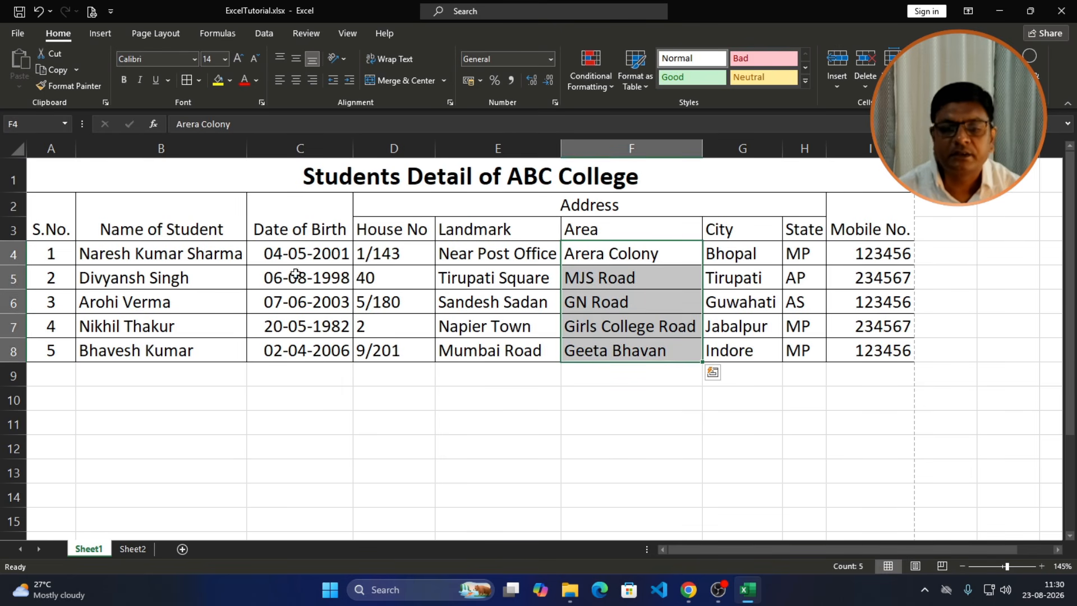
pyautogui.click(282, 257)
pyautogui.moveTo(282, 257); pyautogui.dragTo(285, 330)
pyautogui.moveTo(416, 252); pyautogui.dragTo(708, 335)
# Step: Left-align the mobile numbers in I4:I8
pyautogui.click(846, 256)
pyautogui.moveTo(846, 255); pyautogui.dragTo(855, 351)
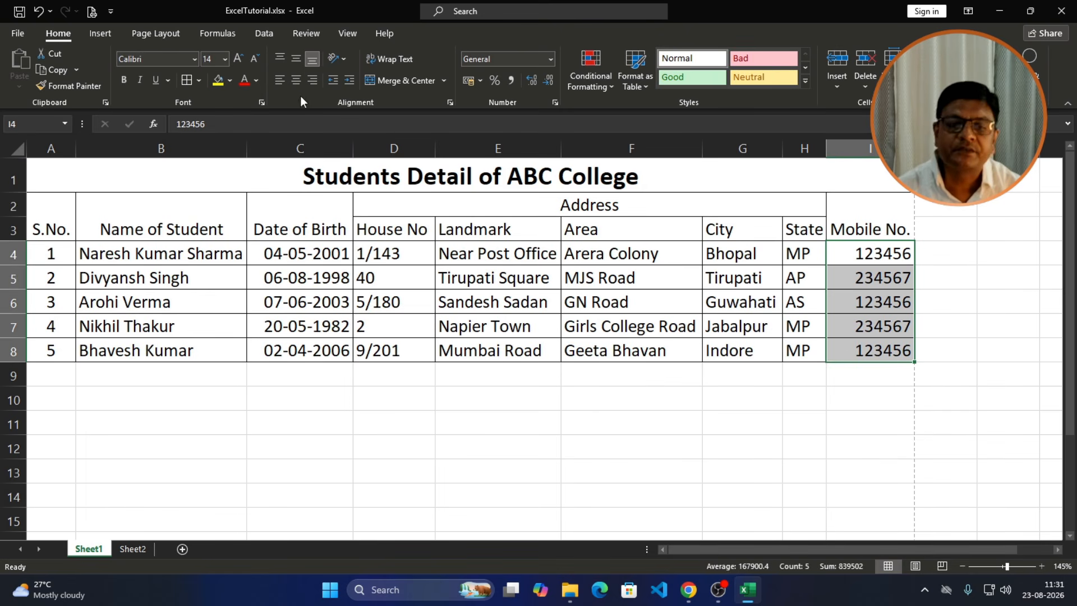
pyautogui.click(279, 80)
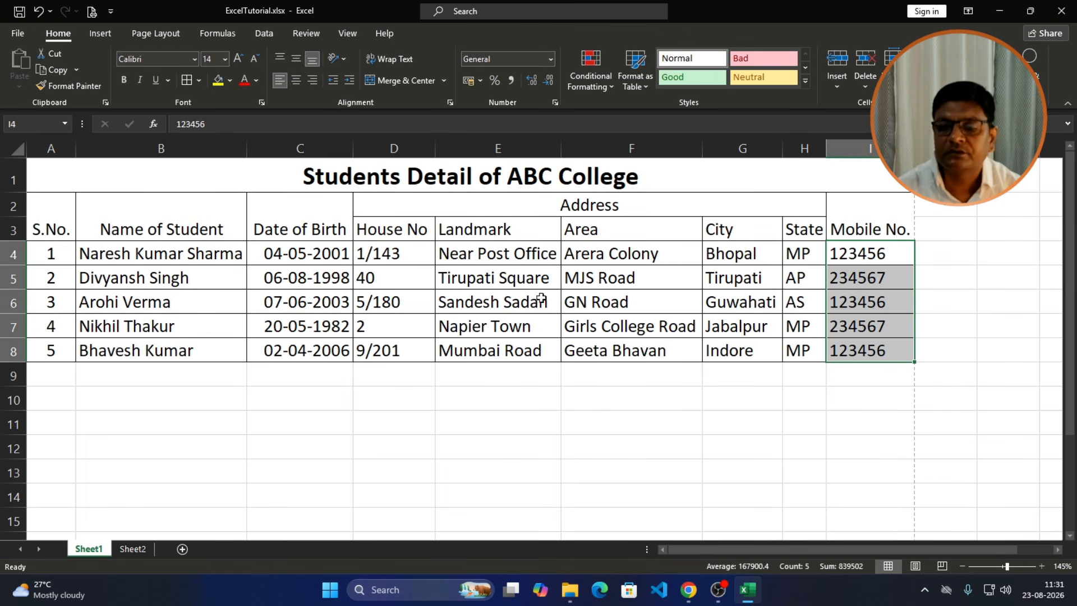
pyautogui.click(809, 382)
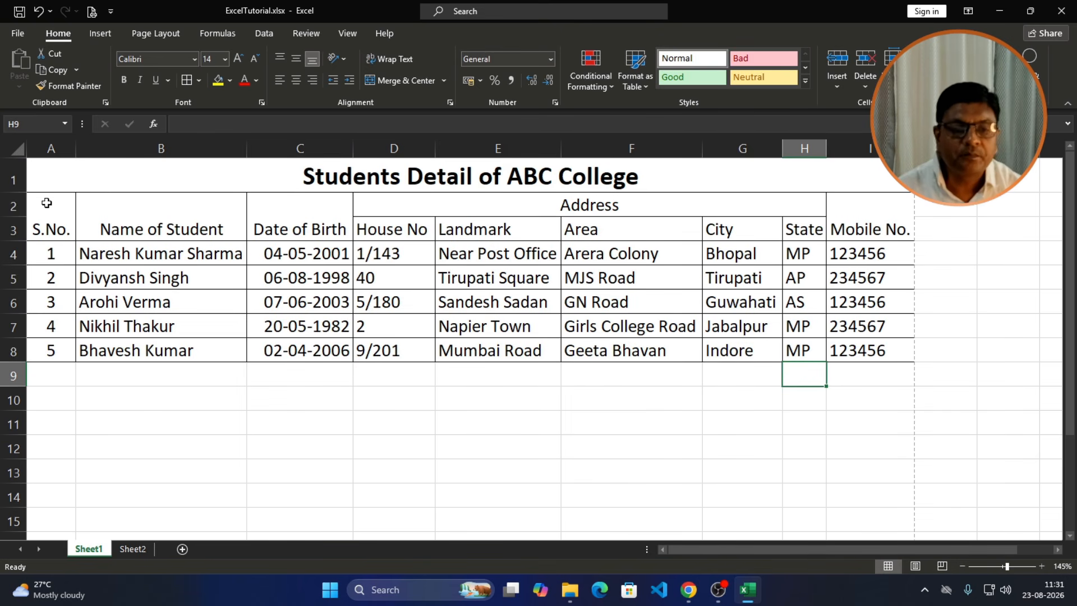
# Step: Fill the table's header rows A2:I3 with the standard light blue and check how they look in the print preview
pyautogui.moveTo(46, 203); pyautogui.dragTo(846, 208)
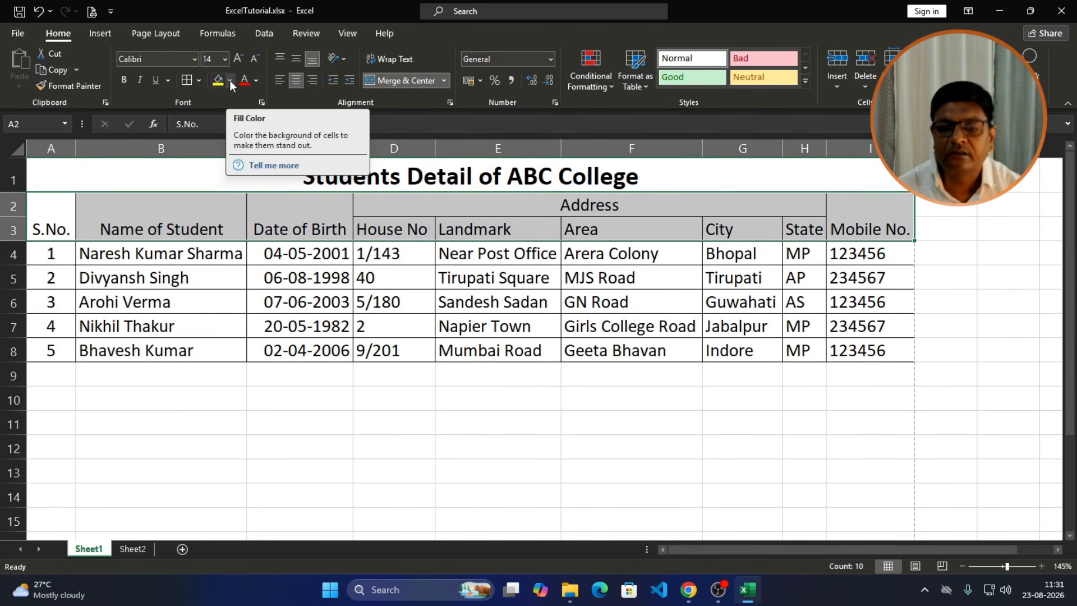
pyautogui.click(230, 83)
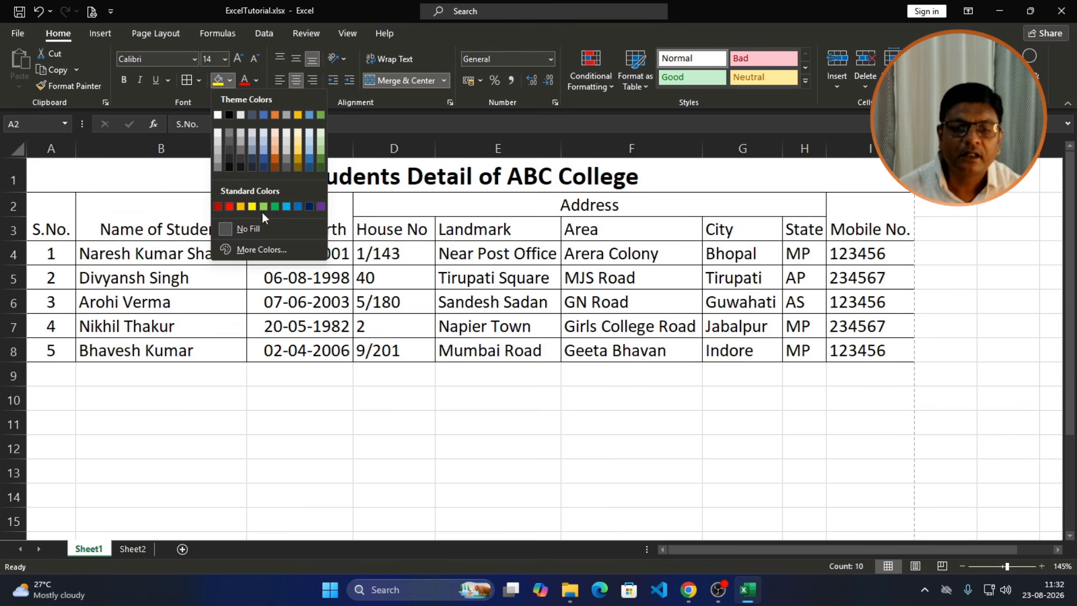
pyautogui.click(261, 248)
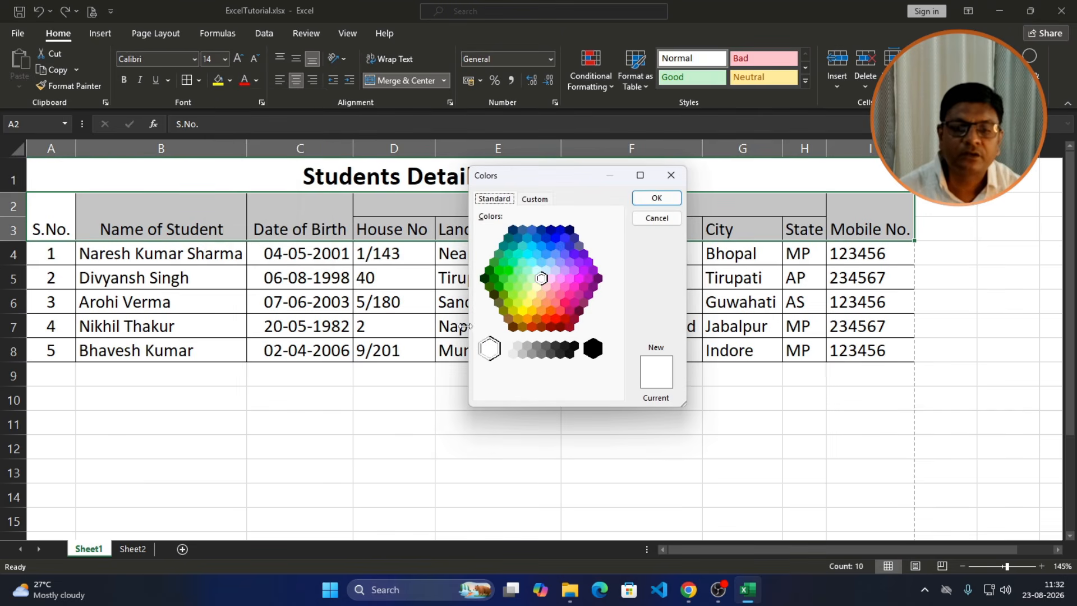
pyautogui.click(637, 219)
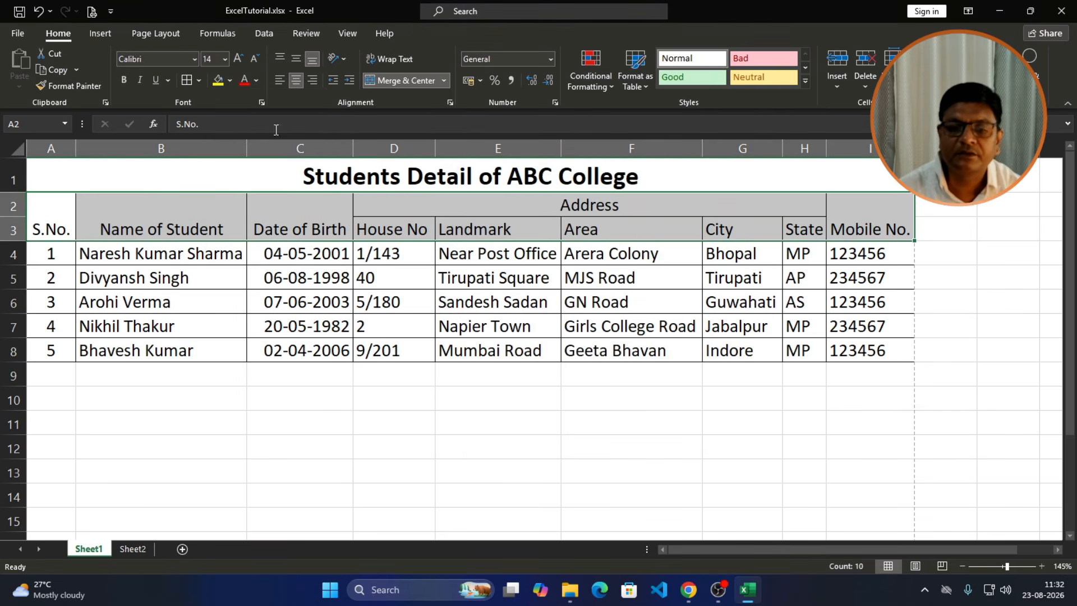
pyautogui.click(230, 80)
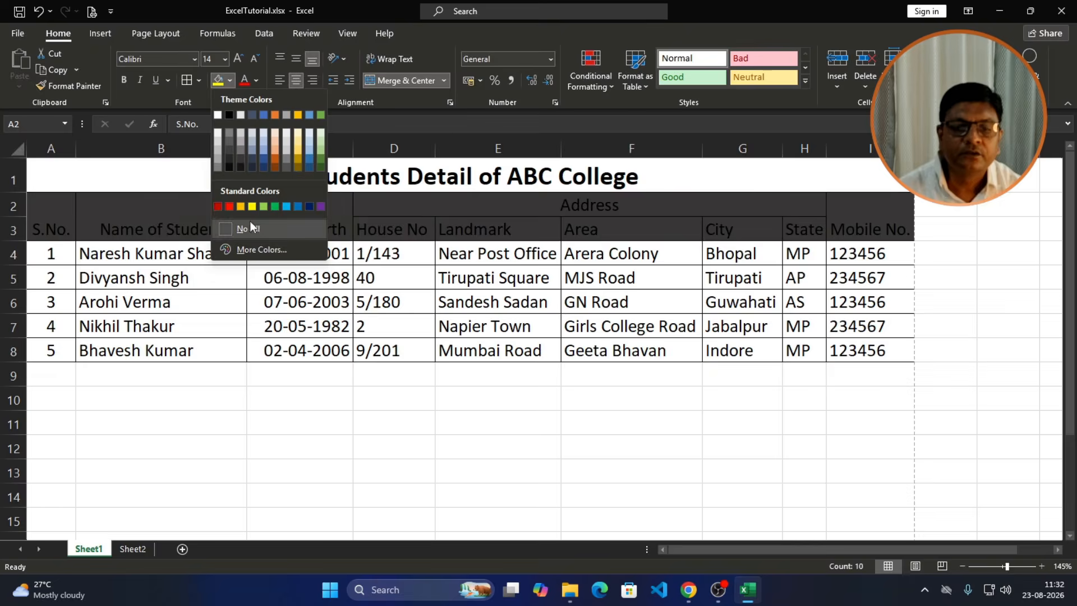
pyautogui.click(286, 209)
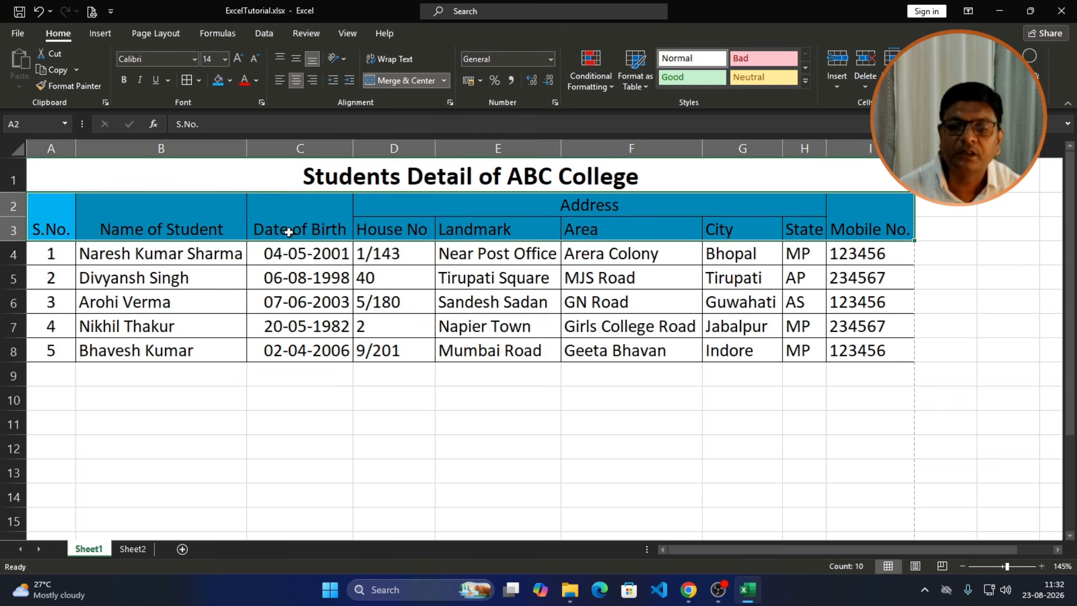
pyautogui.click(458, 270)
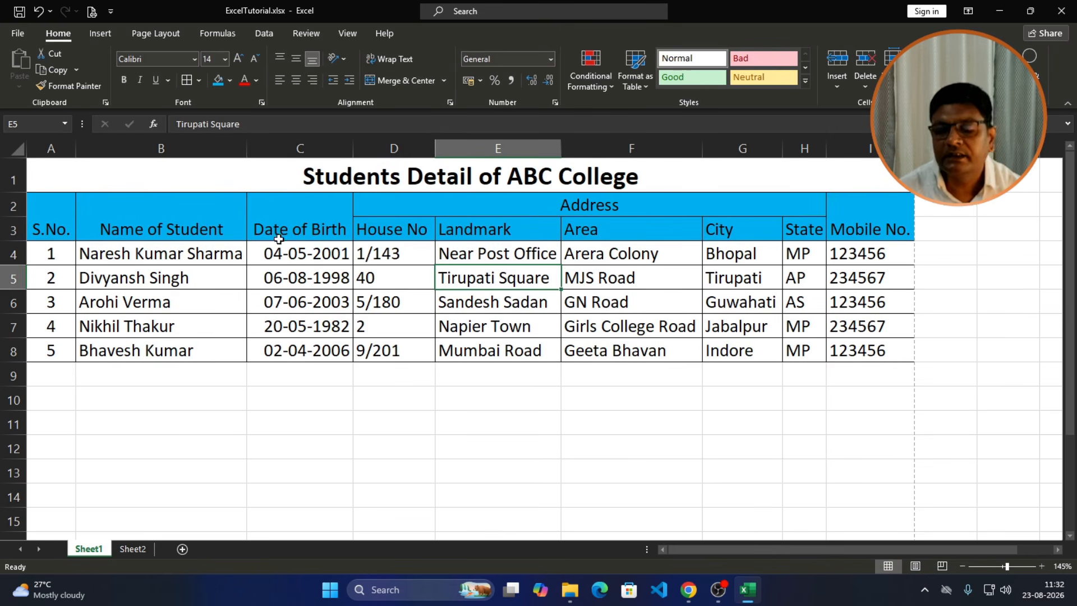
pyautogui.click(91, 11)
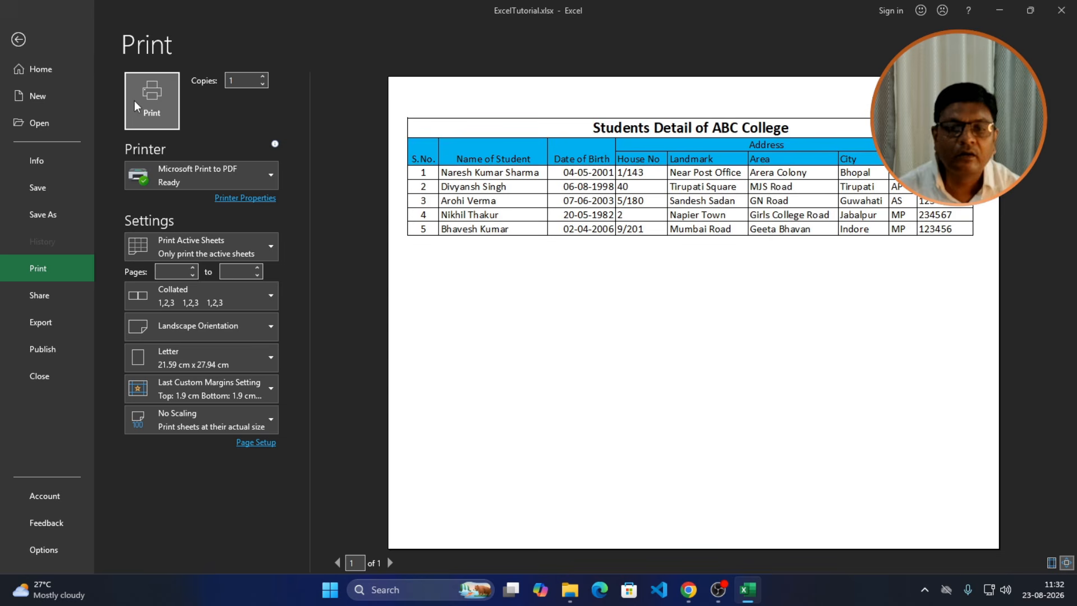
pyautogui.click(18, 40)
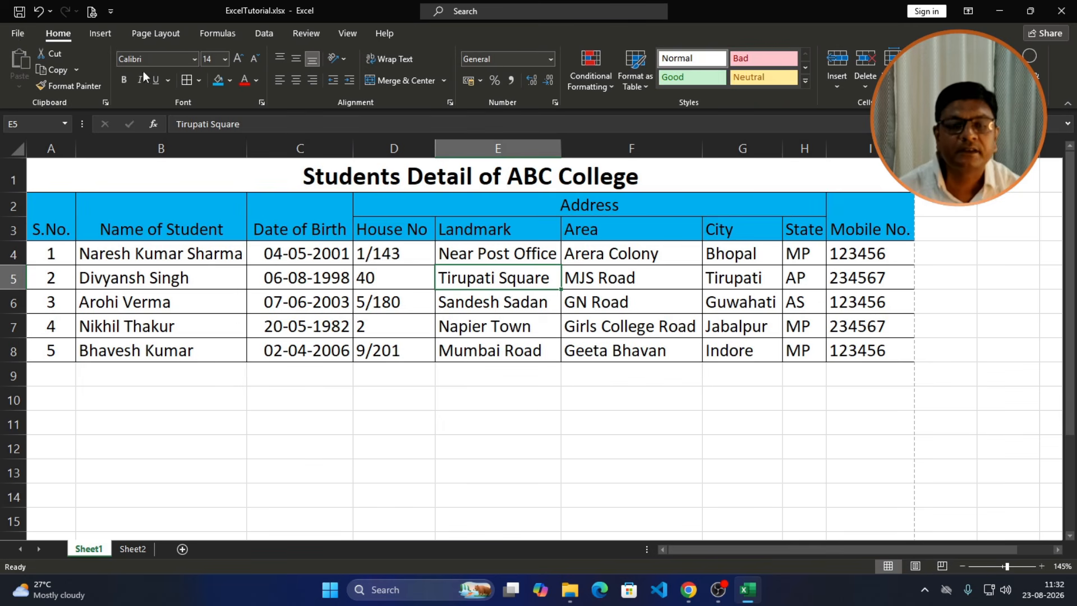
pyautogui.click(569, 253)
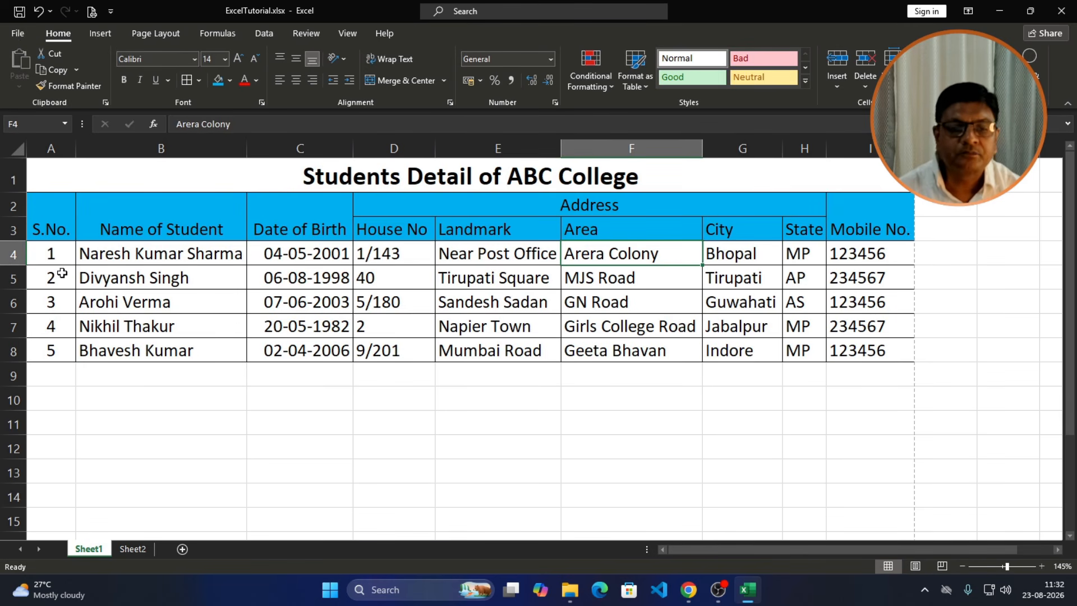
pyautogui.click(51, 256)
pyautogui.moveTo(51, 255); pyautogui.dragTo(885, 346)
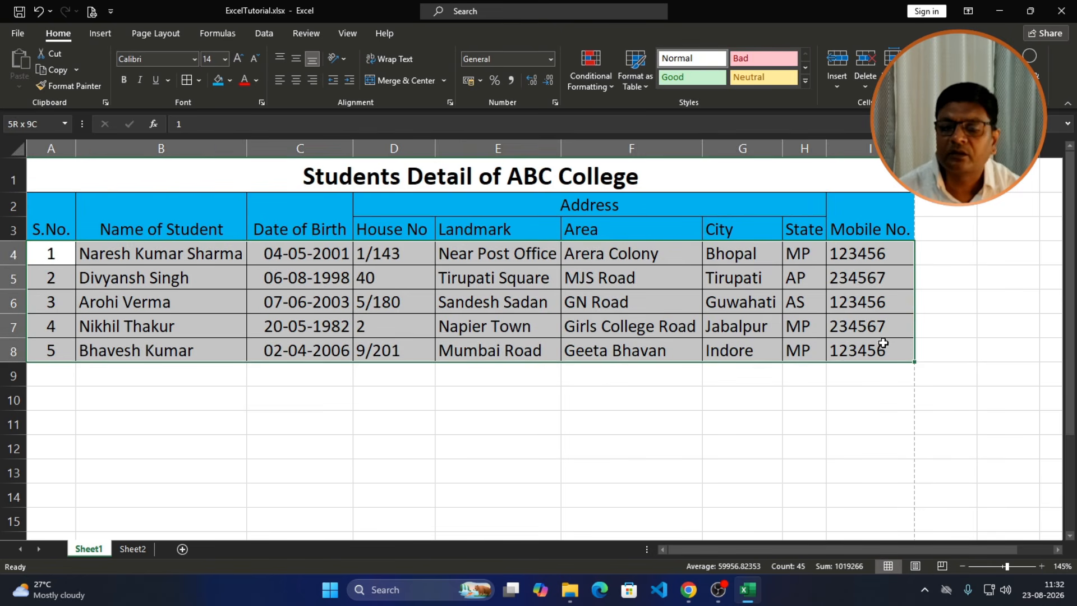
pyautogui.click(627, 256)
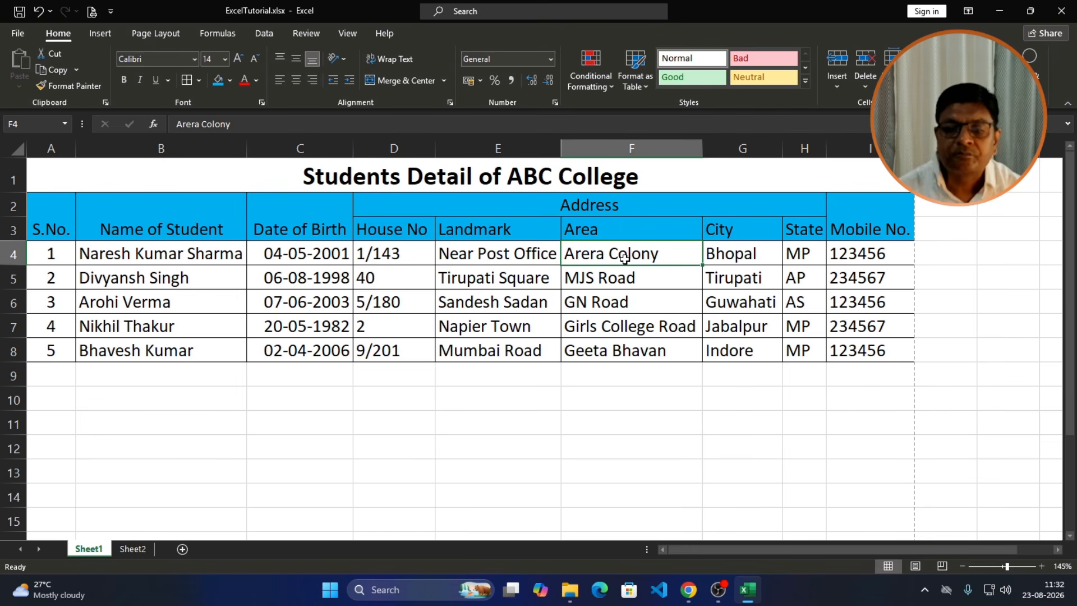
pyautogui.click(47, 199)
pyautogui.moveTo(47, 199); pyautogui.dragTo(862, 230)
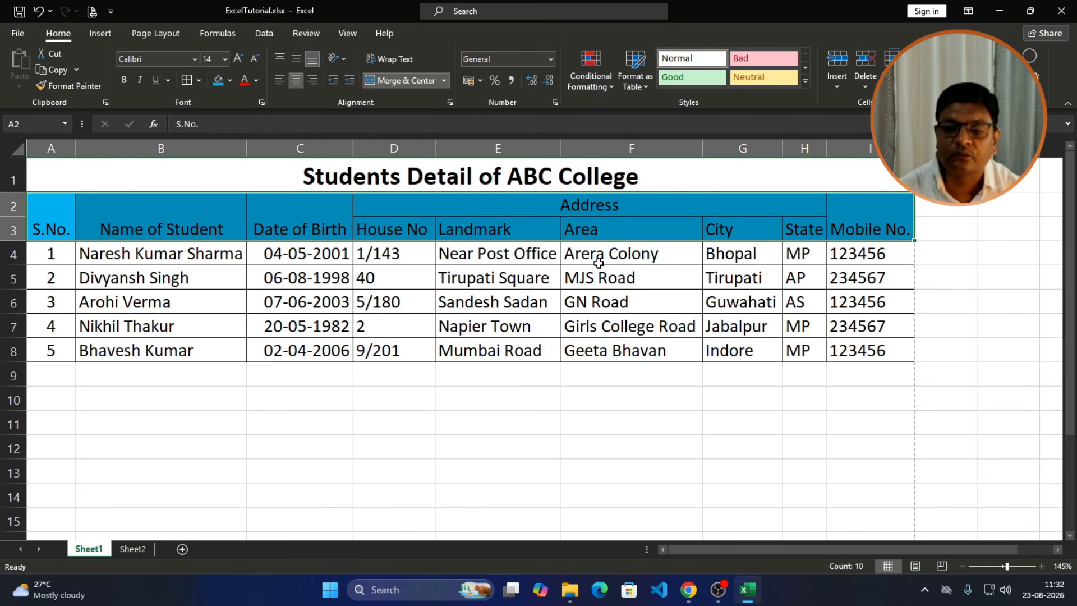
pyautogui.click(598, 264)
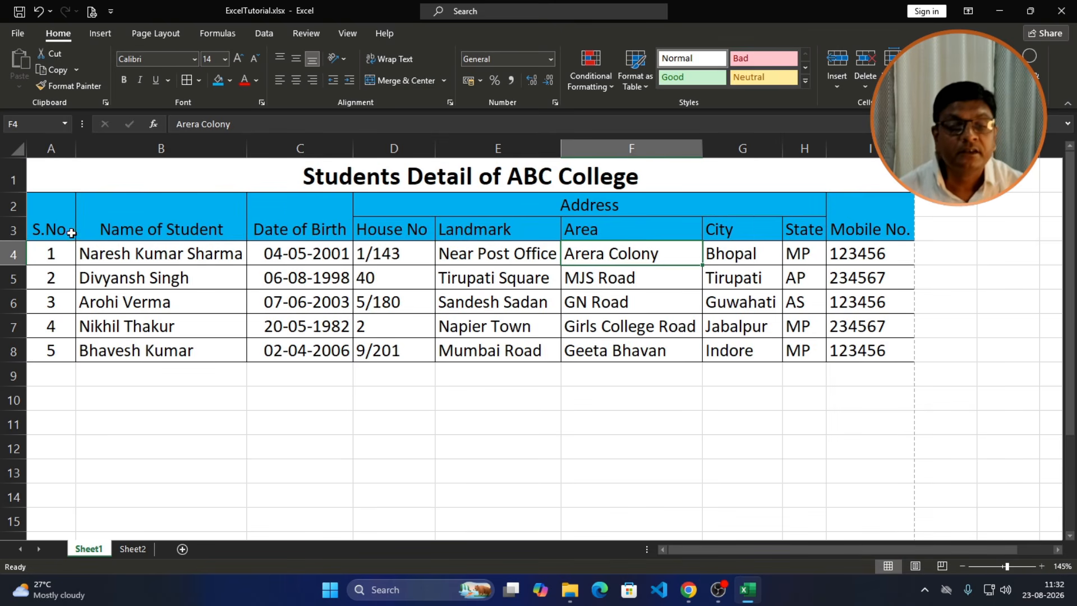
pyautogui.click(50, 204)
pyautogui.click(138, 217)
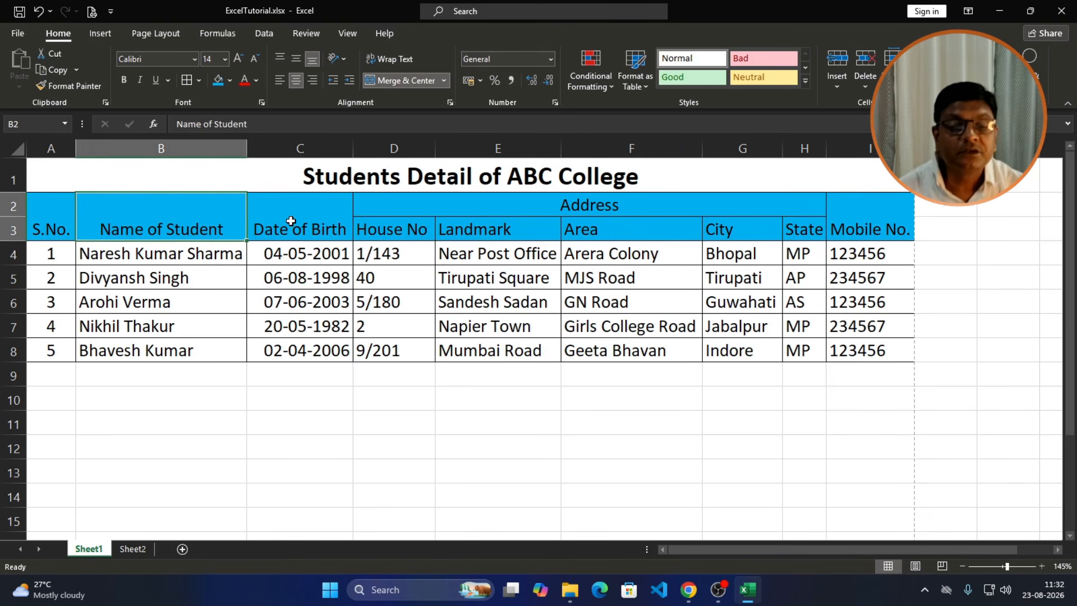
pyautogui.click(302, 220)
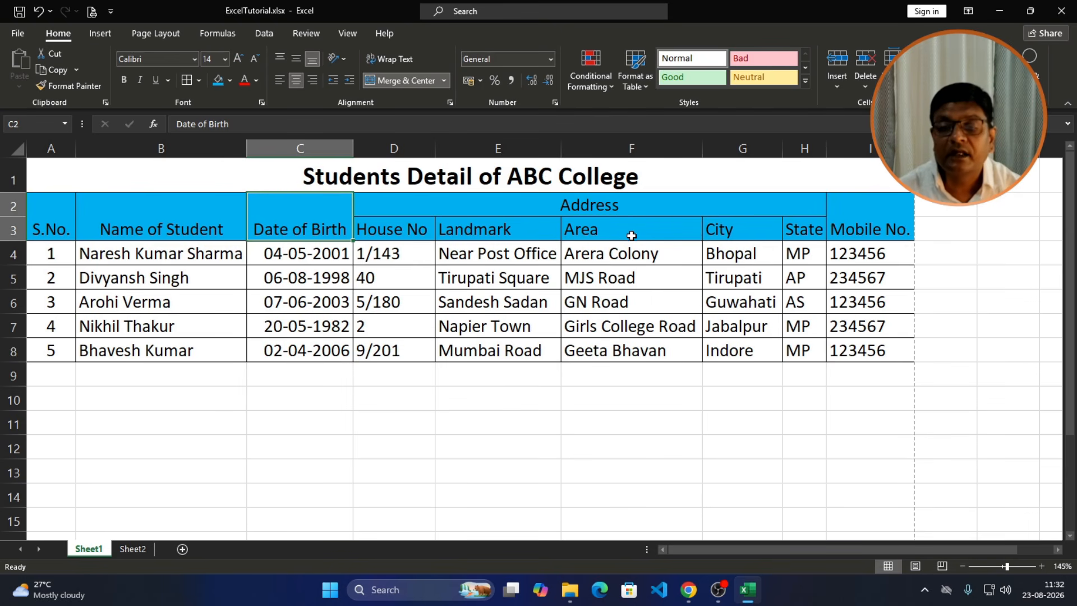
pyautogui.click(292, 281)
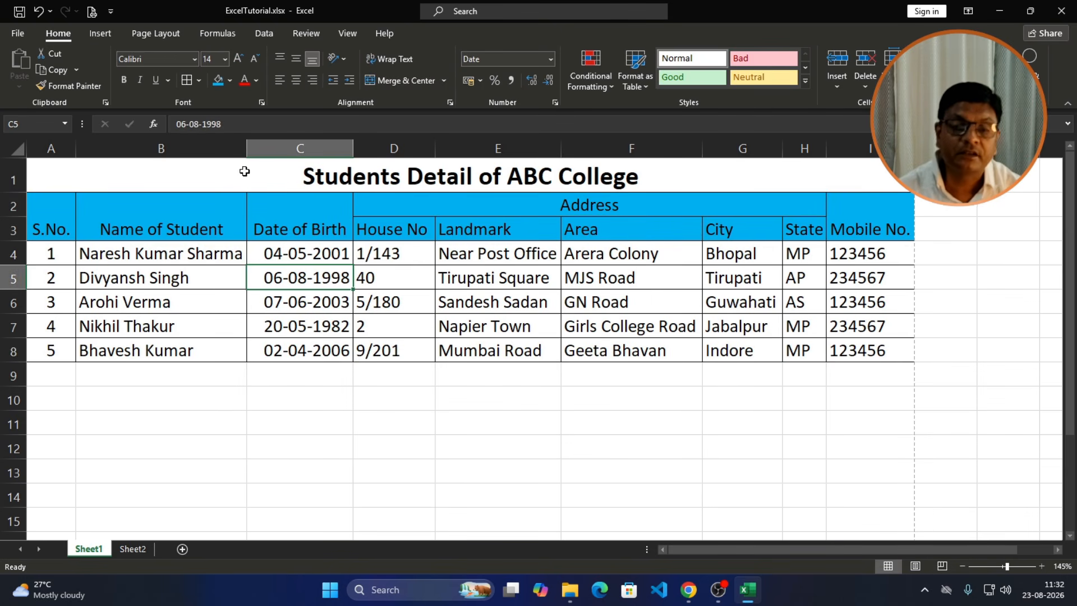
# Step: Remove the fill colour from the header rows A2:I3
pyautogui.moveTo(36, 204); pyautogui.dragTo(875, 235)
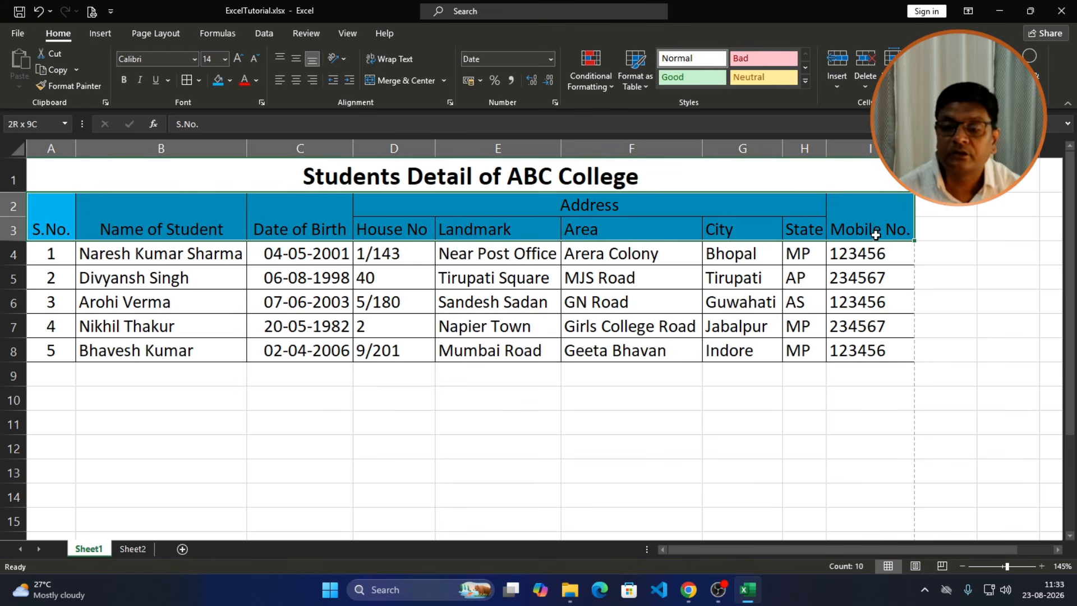
pyautogui.click(227, 81)
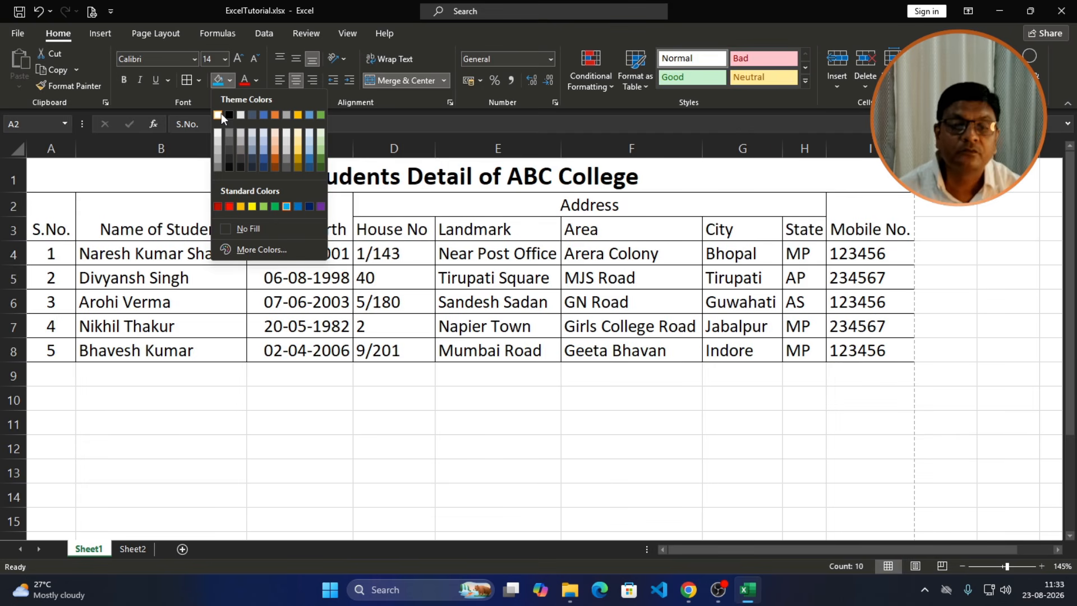
pyautogui.click(230, 233)
pyautogui.click(204, 317)
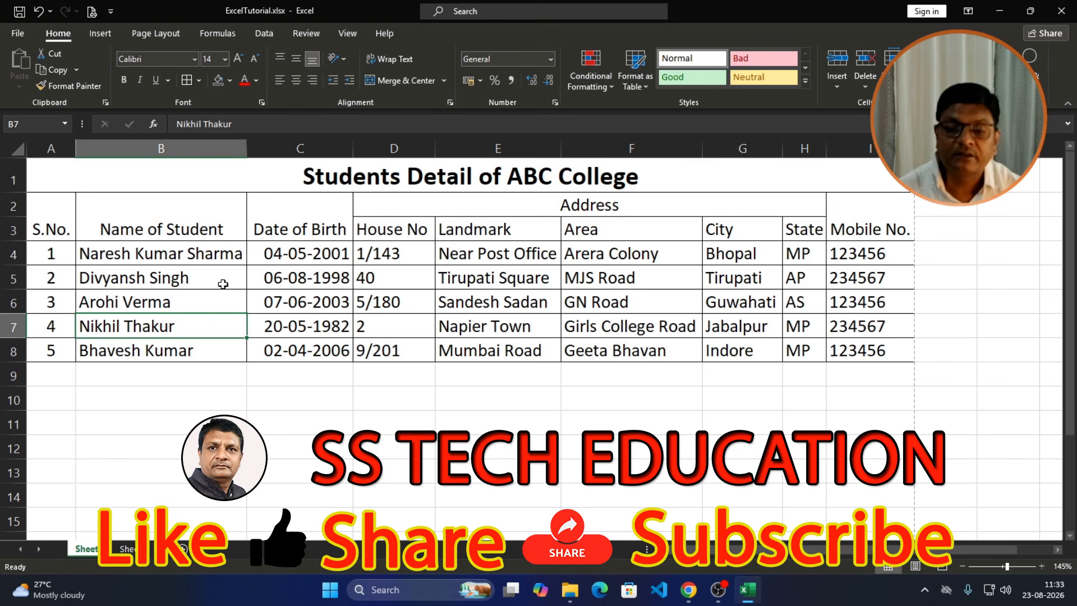
# Step: Open the font colour choices for the Name of Student header cell
pyautogui.click(165, 227)
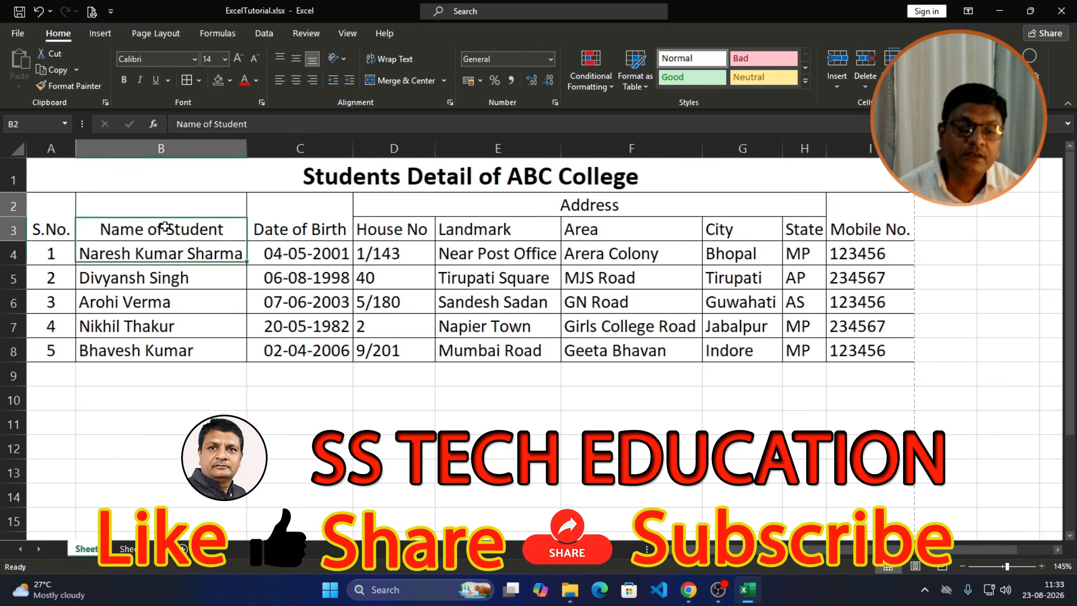
pyautogui.click(255, 82)
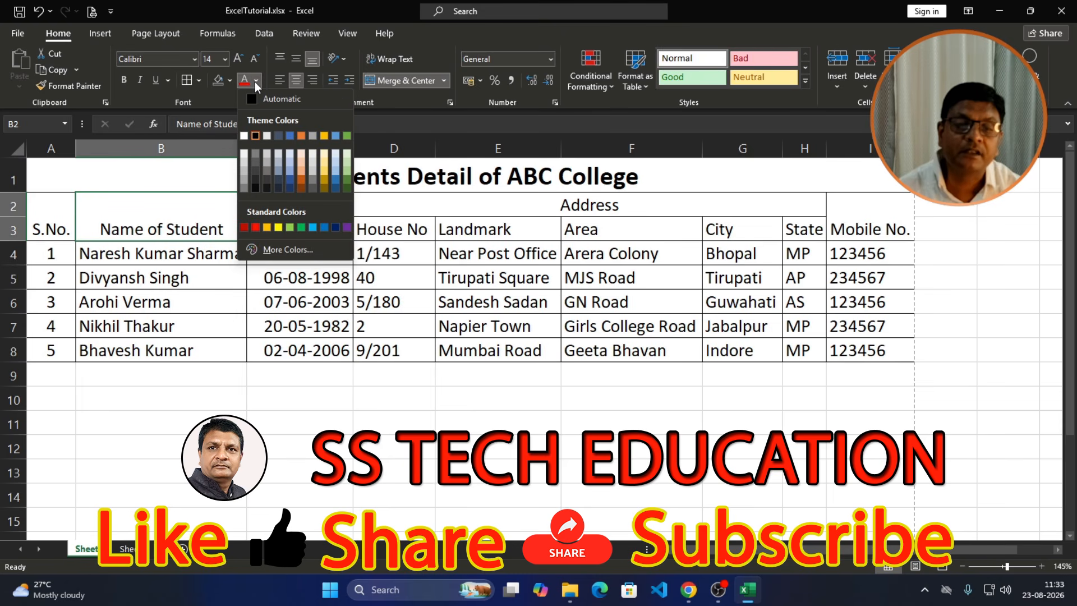